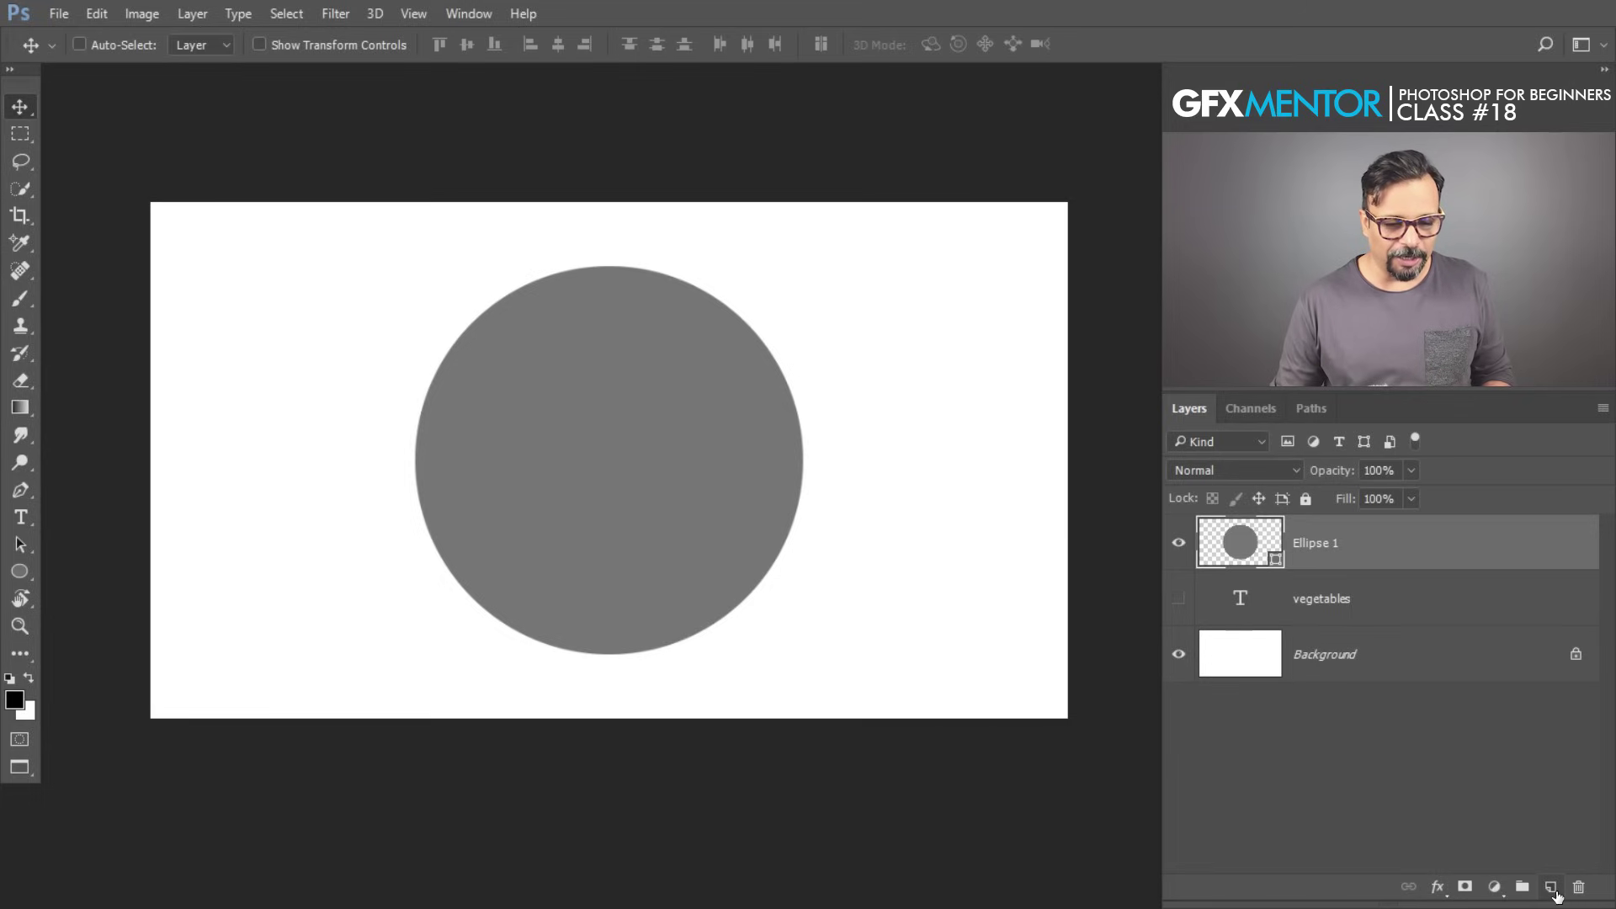
Add a new layer above the ellipse and set the Brush tool's flow to 100%.
click(1552, 888)
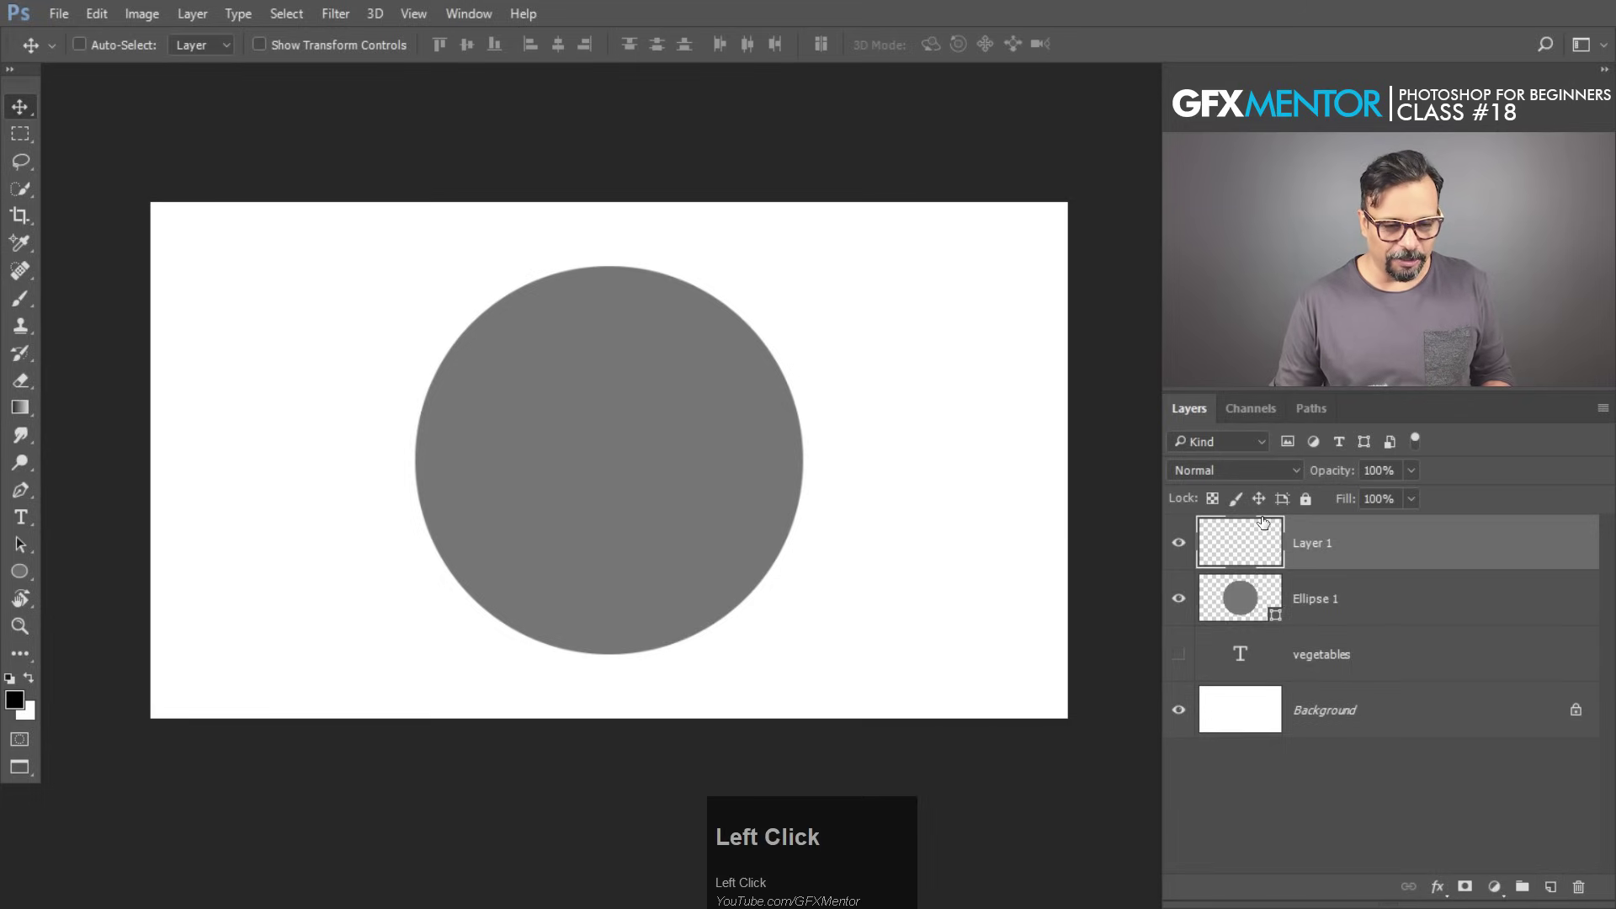
click(20, 298)
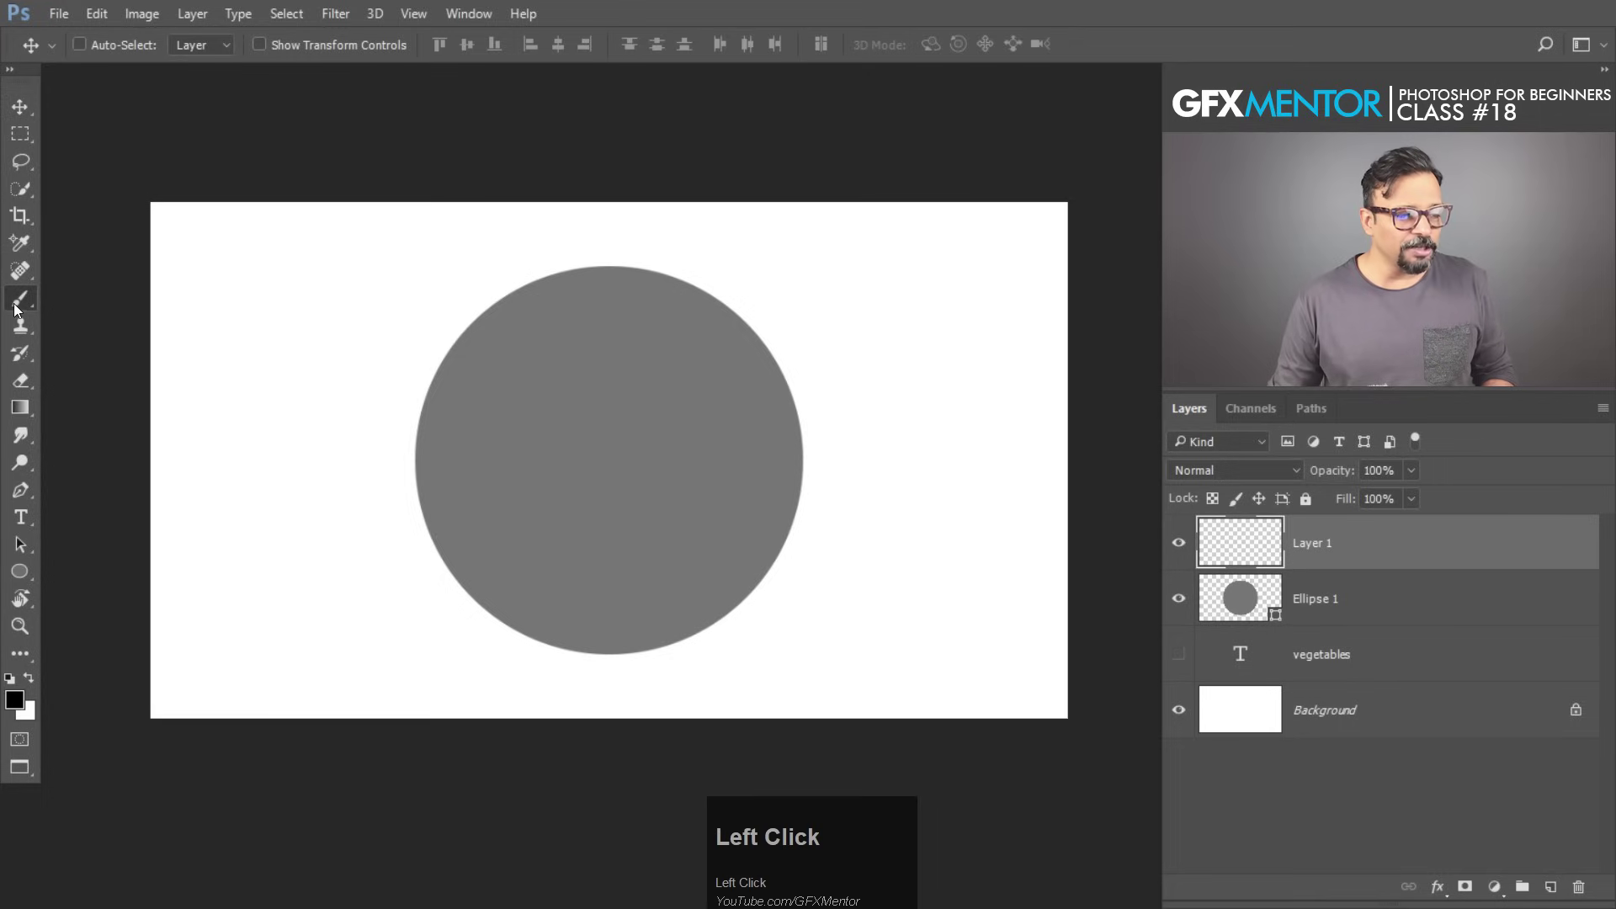
click(606, 47)
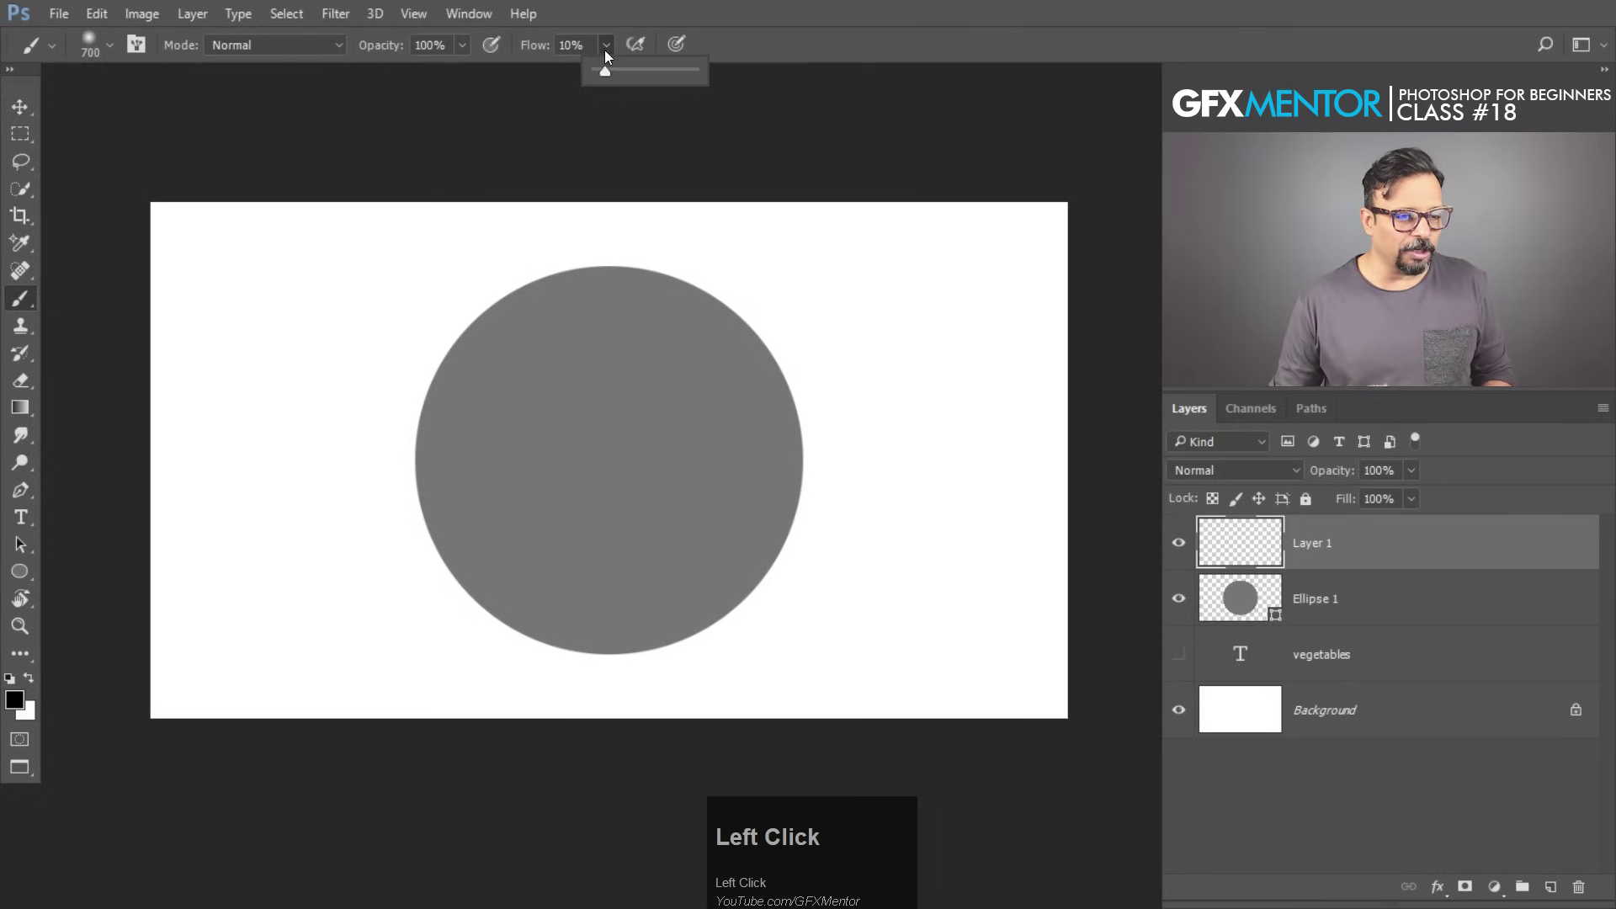
drag(611, 79, 693, 74)
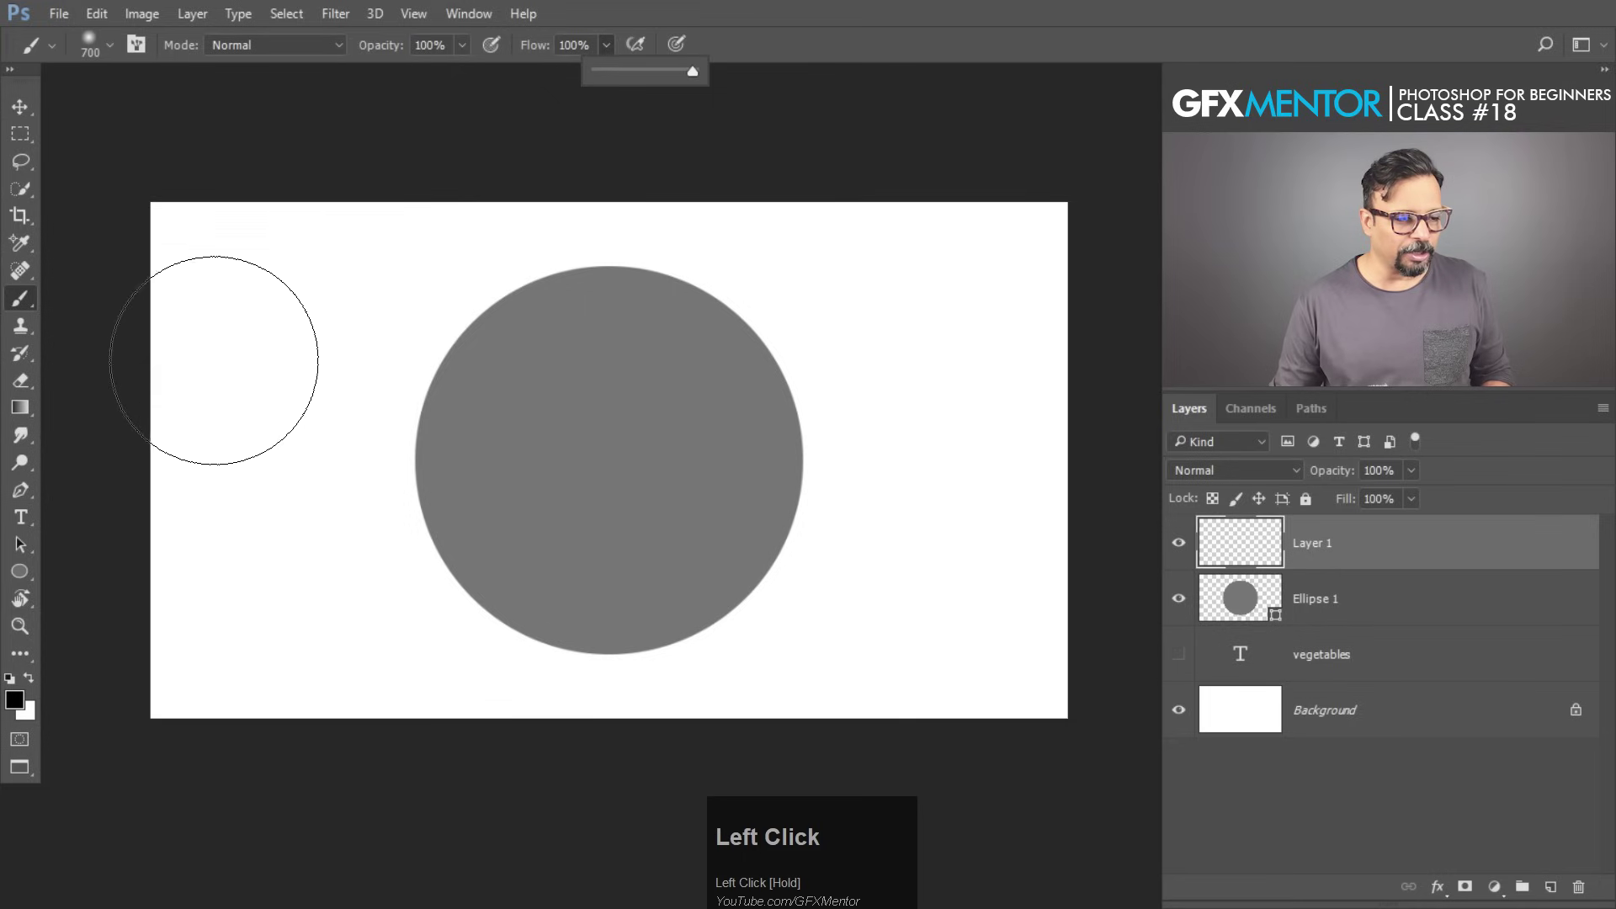
Try painting broad black strokes over the ellipse and canvas on the unclipped Layer 1, and undo them.
mouse_move(202, 379)
mouse_down()
mouse_move(220, 365)
mouse_move(798, 400)
mouse_move(1094, 390)
mouse_move(902, 451)
mouse_move(245, 487)
mouse_move(476, 613)
mouse_move(993, 685)
mouse_up()
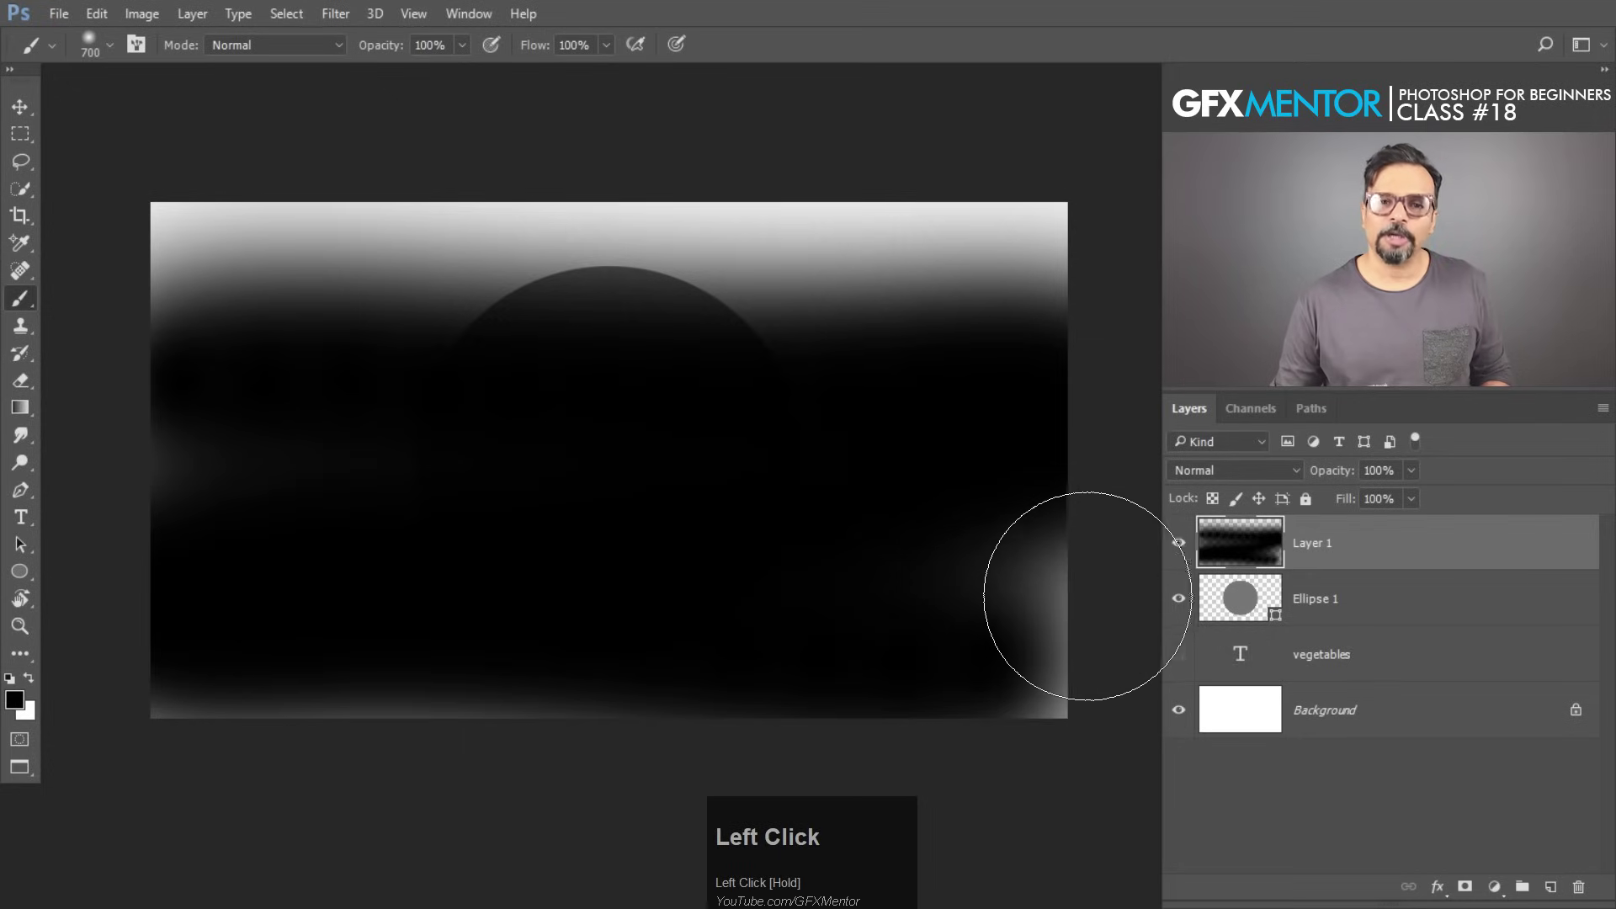
key(ctrl+z)
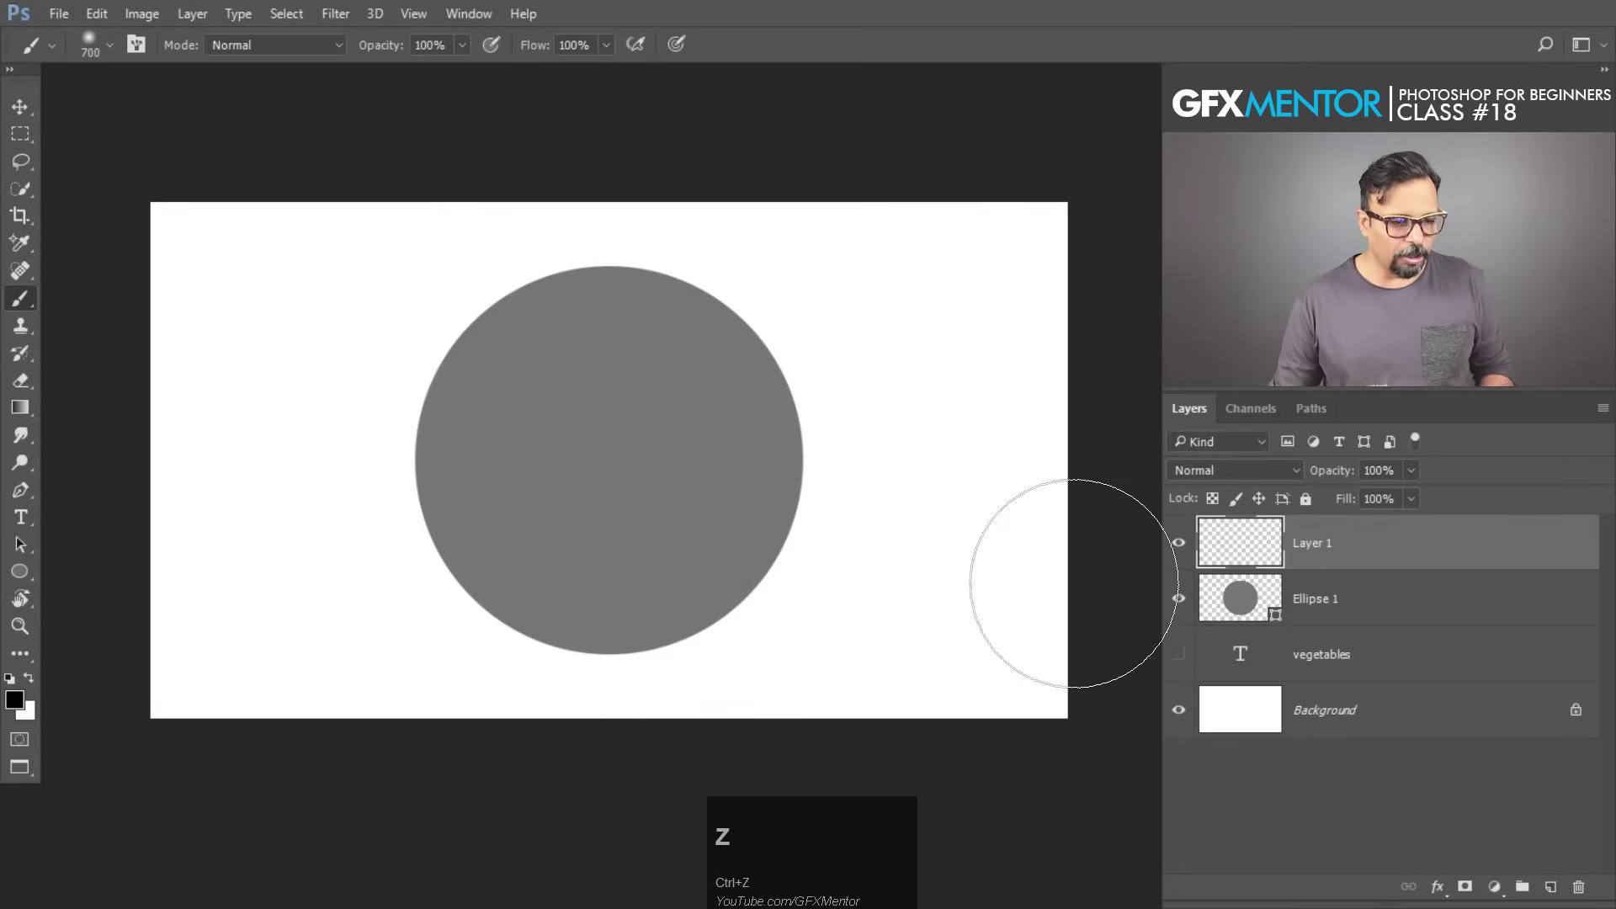
mouse_move(736, 289)
mouse_down()
mouse_move(311, 437)
mouse_move(483, 645)
mouse_move(740, 616)
mouse_move(837, 476)
mouse_up()
key(ctrl+z)
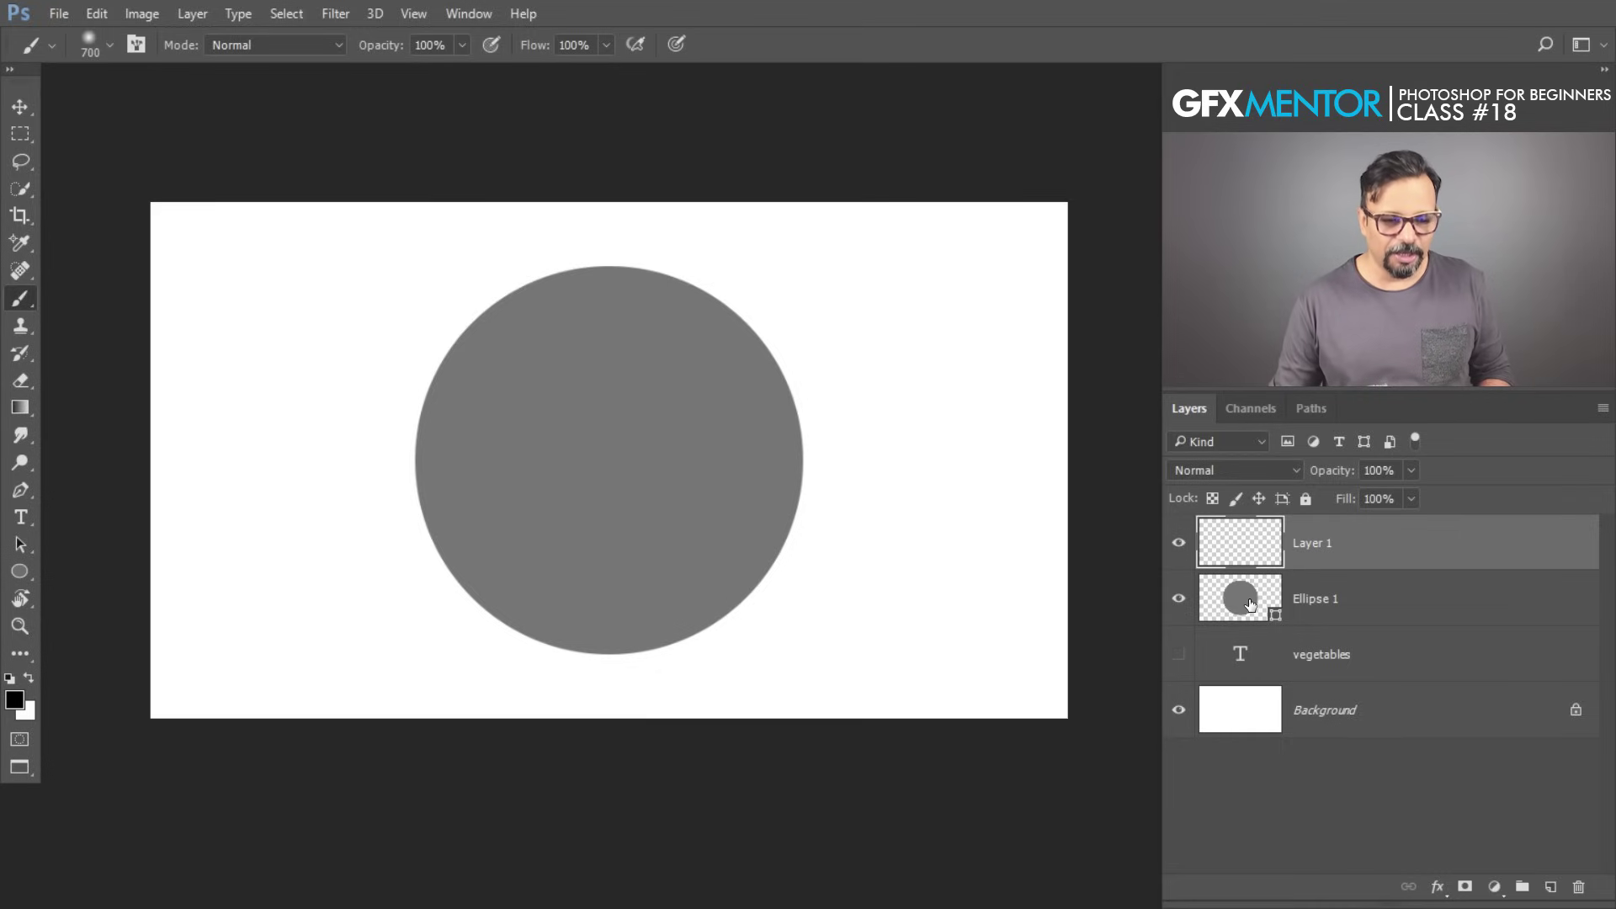
Clip Layer 1 to the Ellipse 1 layer and test it with a black brush stroke that is undone.
key(alt)
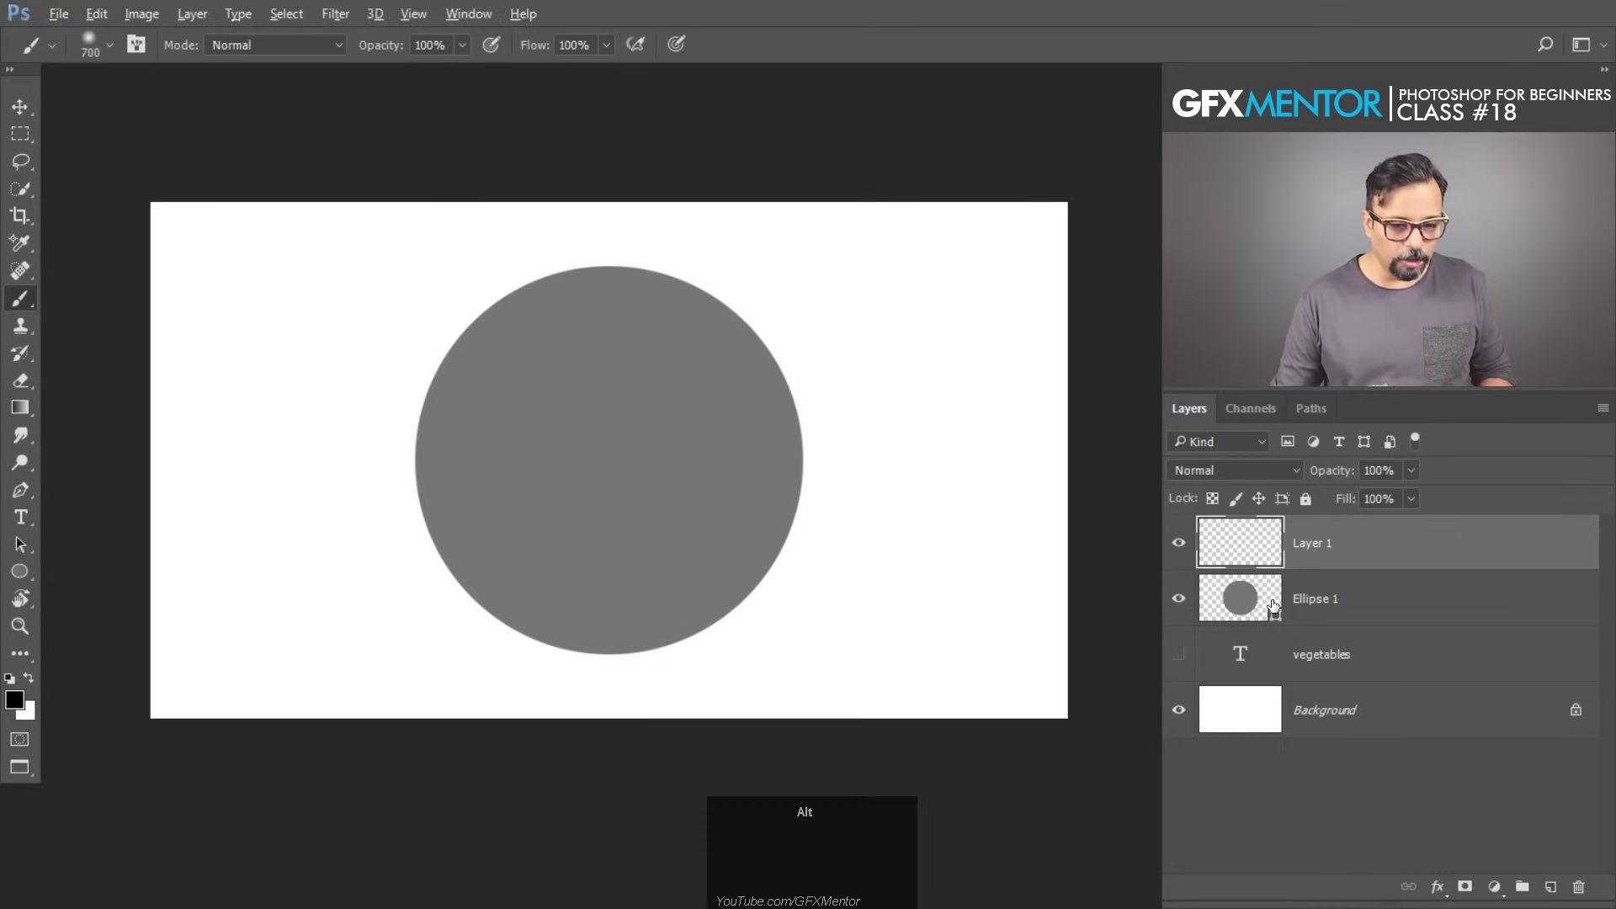
alt+click(1370, 570)
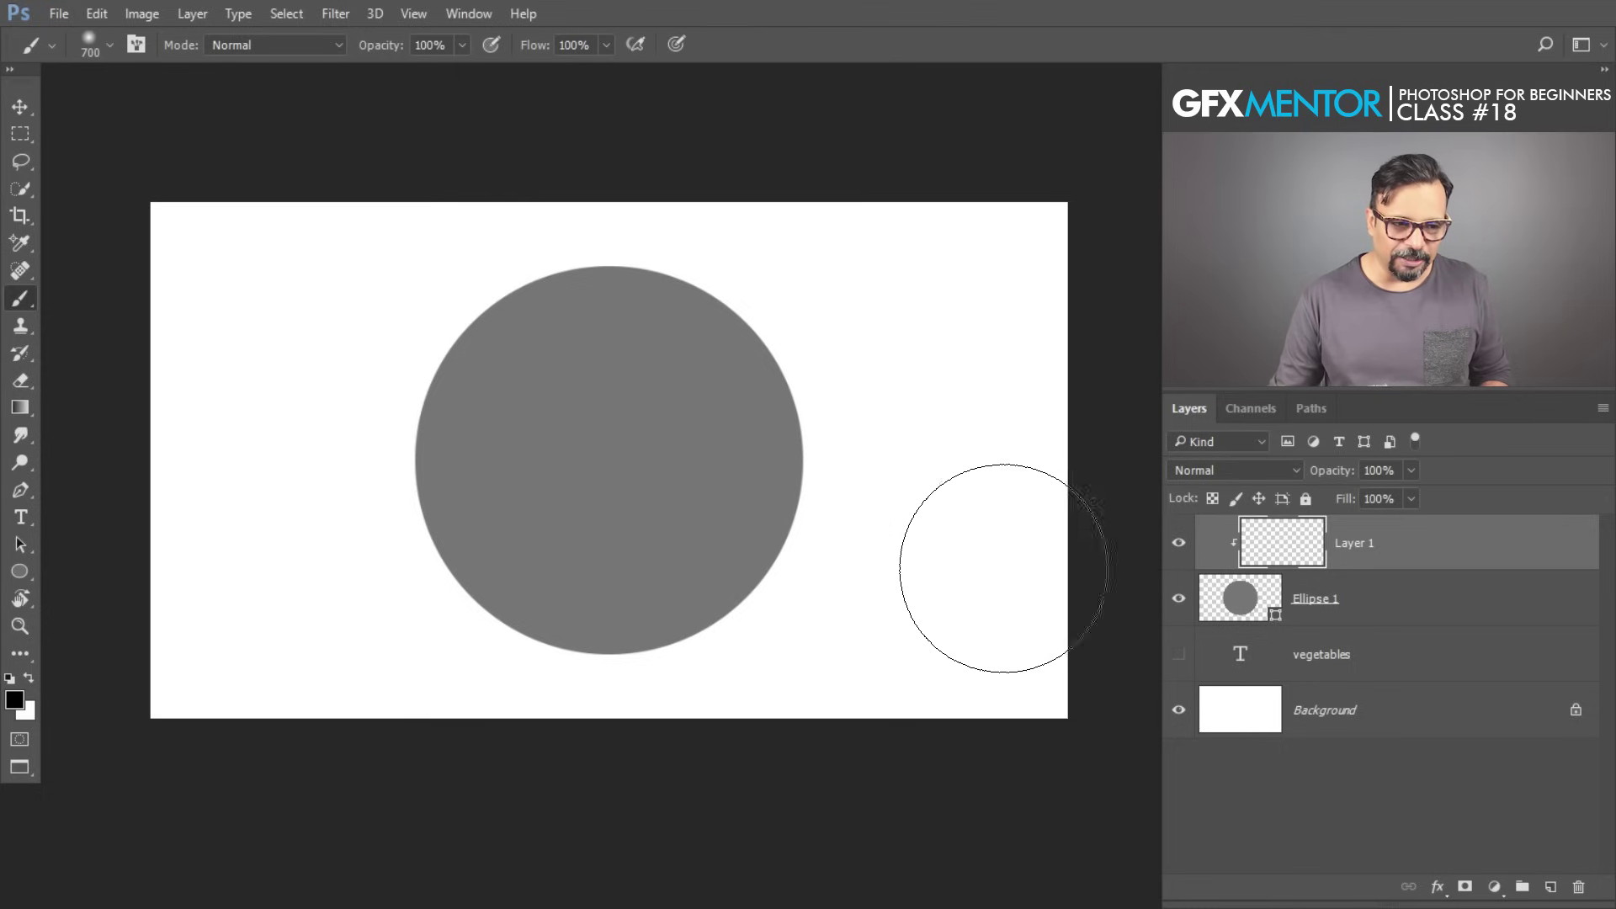
mouse_move(894, 400)
mouse_down()
mouse_move(194, 397)
mouse_move(960, 415)
mouse_move(454, 512)
mouse_move(451, 532)
mouse_up()
key(ctrl+z)
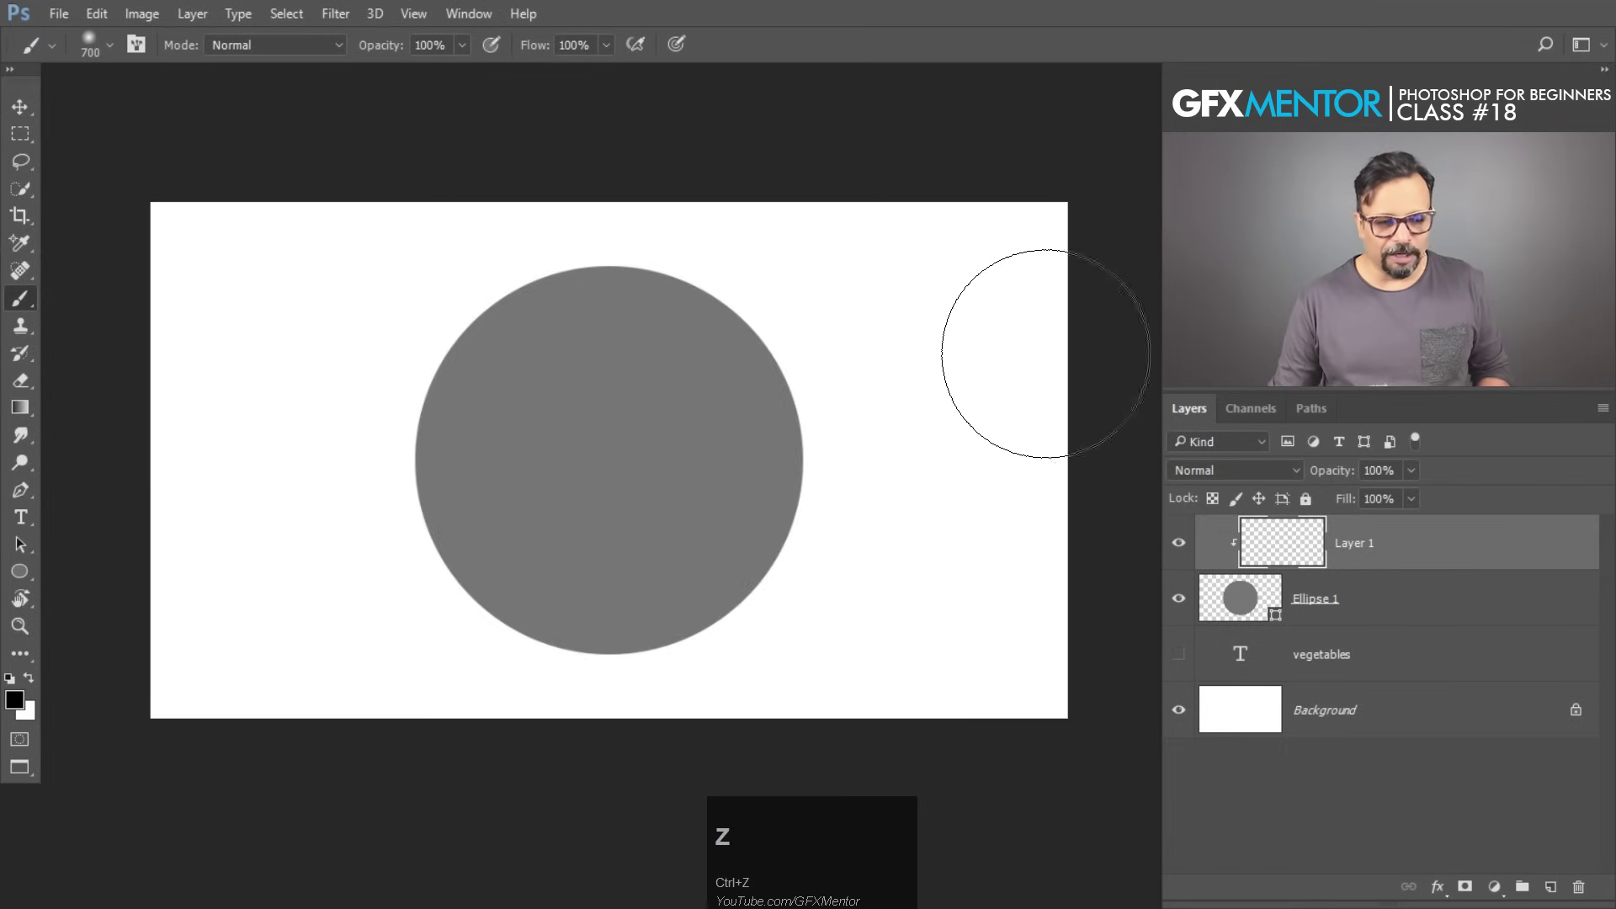
Shade the clipped circle with black around its edges and white highlights inside, using 34% brush flow.
click(606, 46)
drag(606, 69, 541, 72)
mouse_move(463, 289)
mouse_down()
mouse_move(331, 523)
mouse_move(531, 708)
mouse_move(695, 693)
mouse_move(336, 649)
mouse_move(288, 446)
mouse_move(506, 699)
mouse_move(888, 563)
mouse_move(928, 380)
mouse_move(808, 717)
mouse_move(465, 773)
mouse_move(253, 513)
mouse_move(311, 360)
mouse_move(482, 261)
mouse_move(688, 224)
mouse_move(840, 297)
mouse_move(429, 293)
mouse_move(372, 361)
mouse_move(626, 712)
mouse_move(422, 704)
mouse_up()
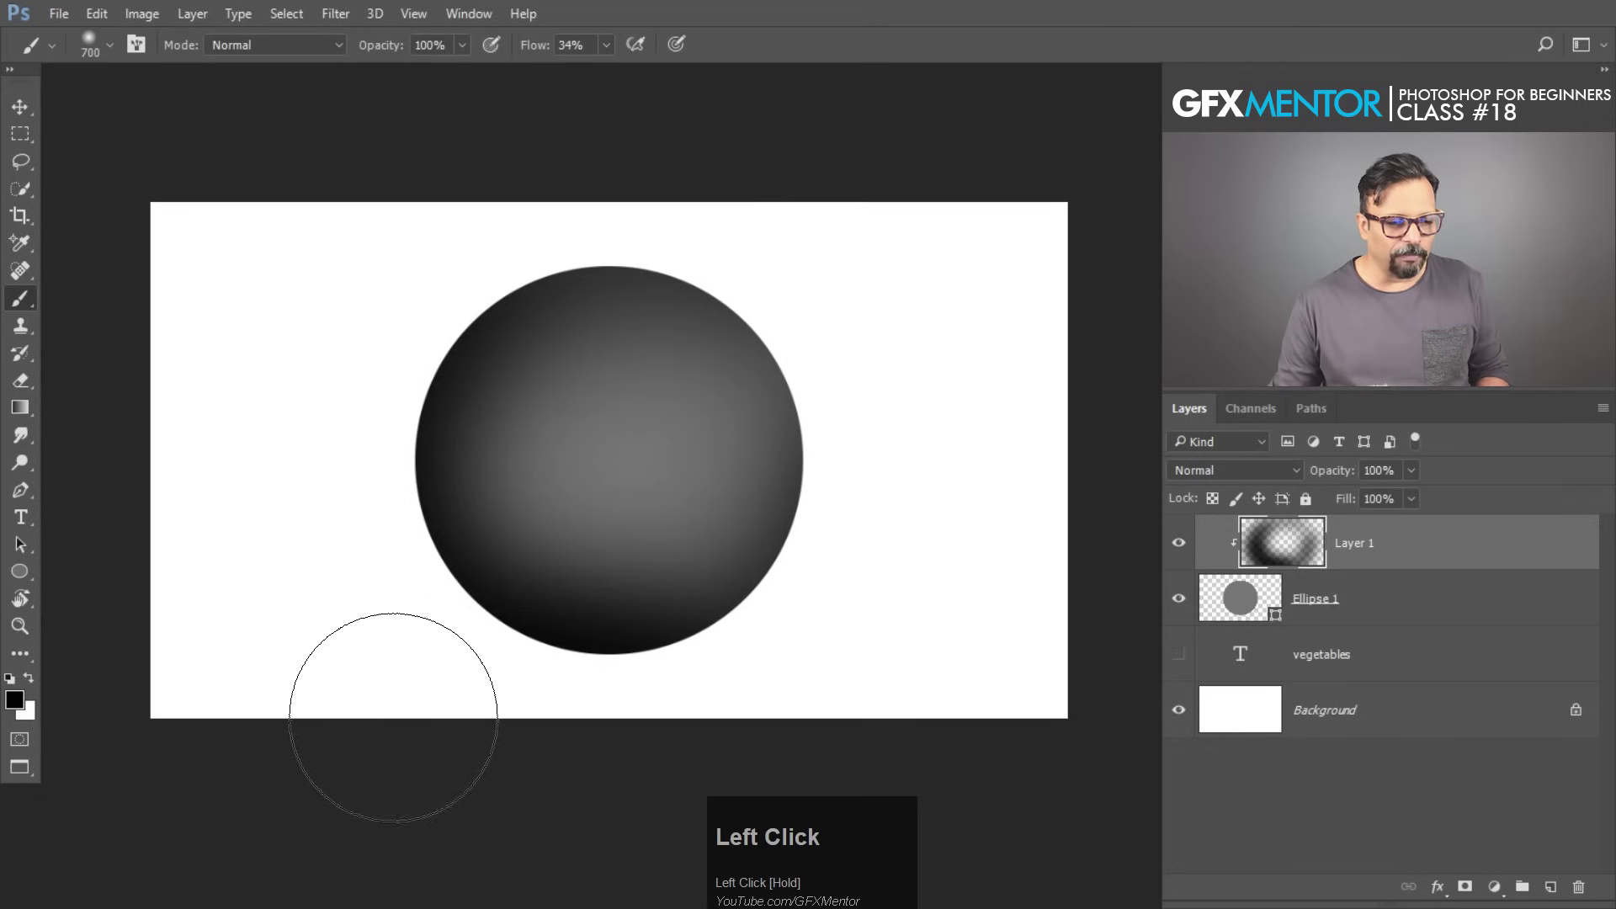
click(29, 678)
mouse_move(715, 415)
mouse_down()
mouse_move(678, 379)
mouse_move(668, 409)
mouse_move(343, 559)
mouse_move(350, 331)
mouse_move(331, 377)
mouse_move(311, 533)
mouse_move(292, 548)
mouse_move(584, 735)
mouse_up()
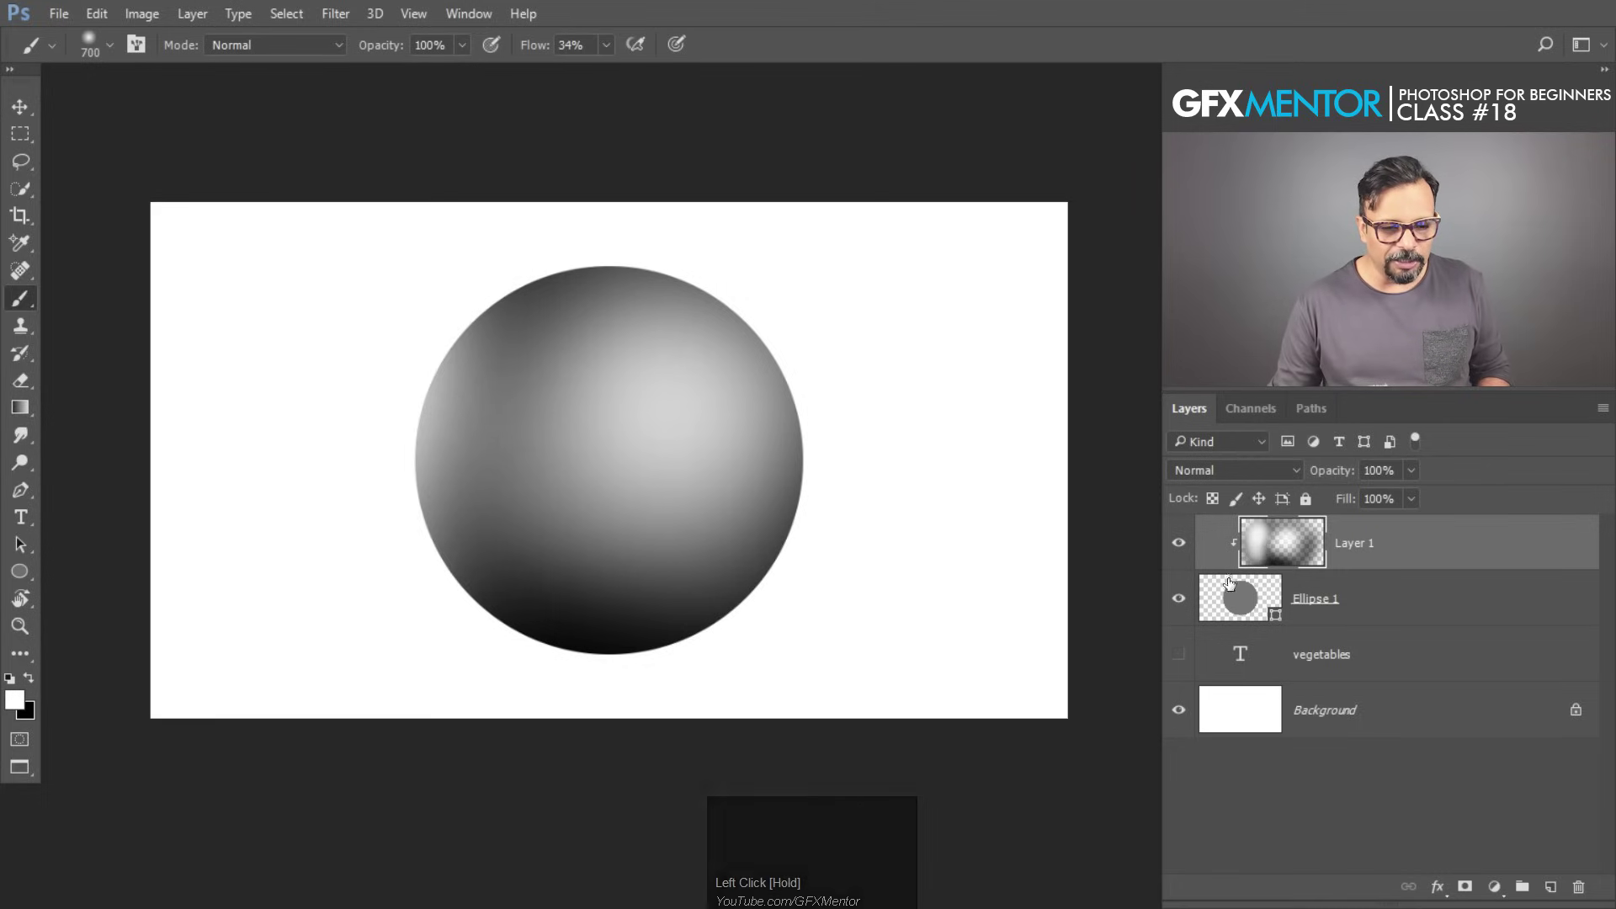
Release Layer 1's clipping mask to inspect its full painting with Ellipse 1 and Background temporarily hidden, and clip it again.
click(1179, 599)
click(1178, 710)
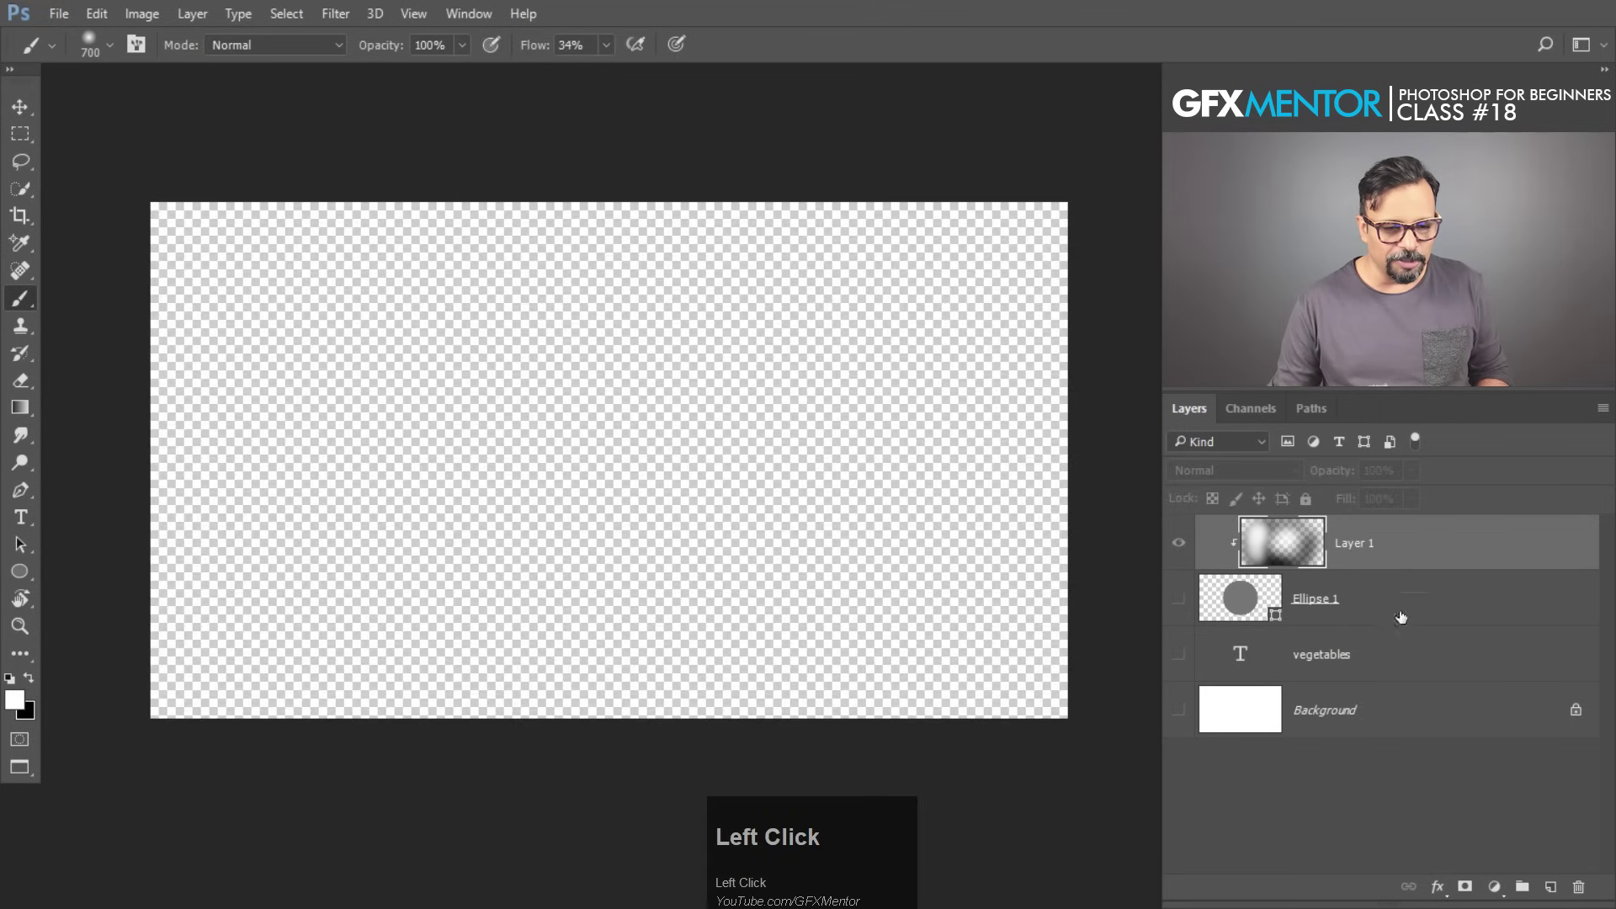
alt+click(1412, 567)
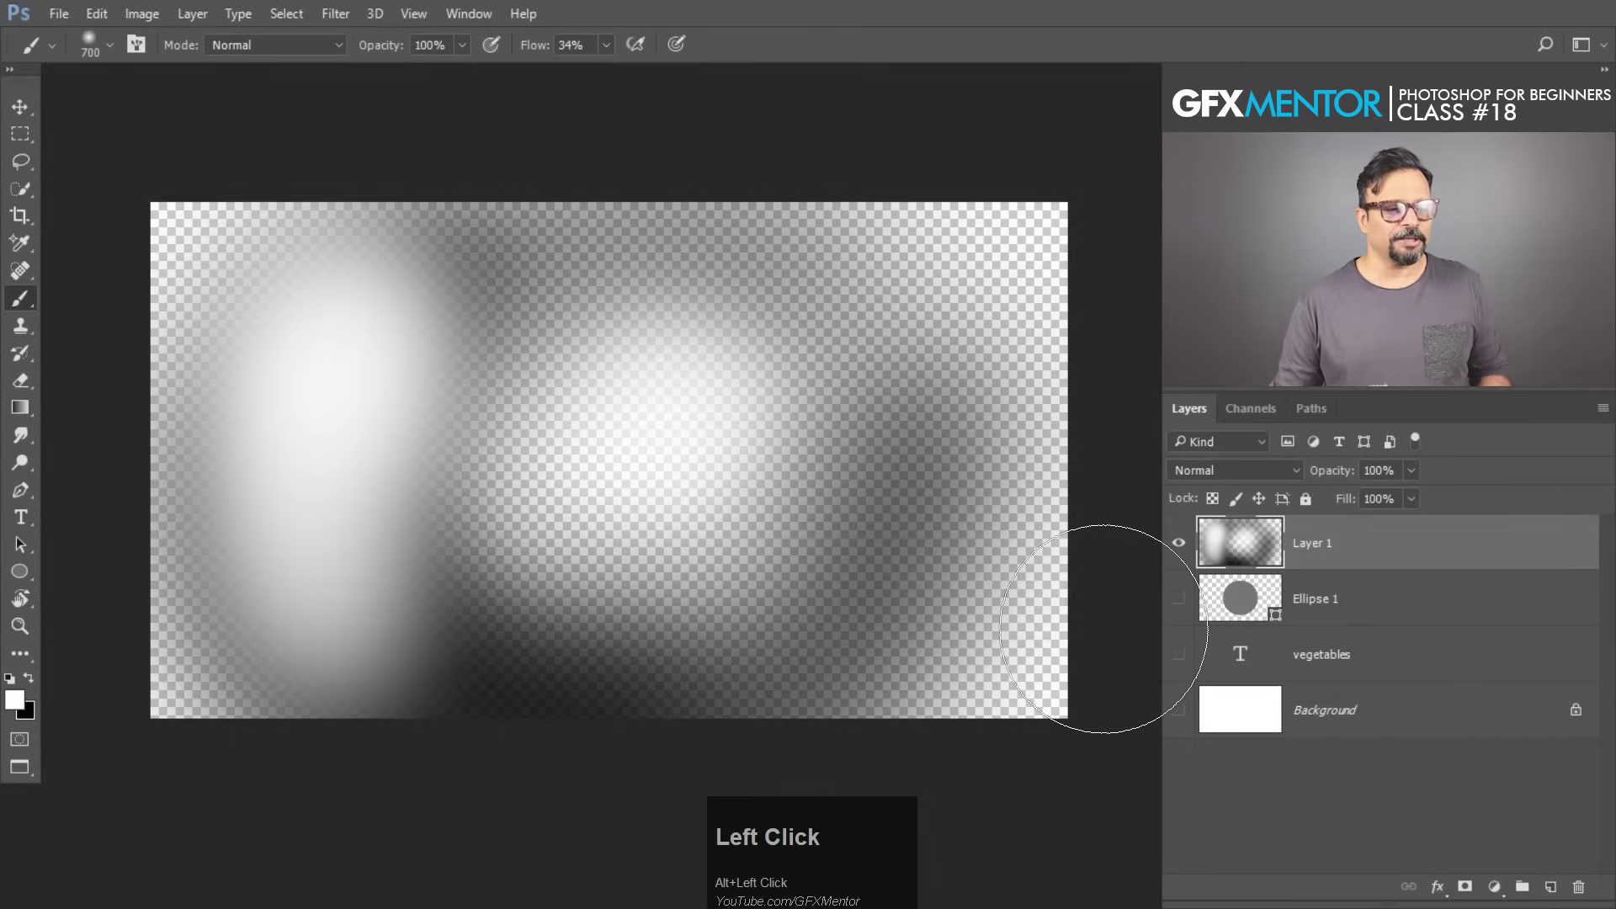
click(1180, 600)
click(1190, 712)
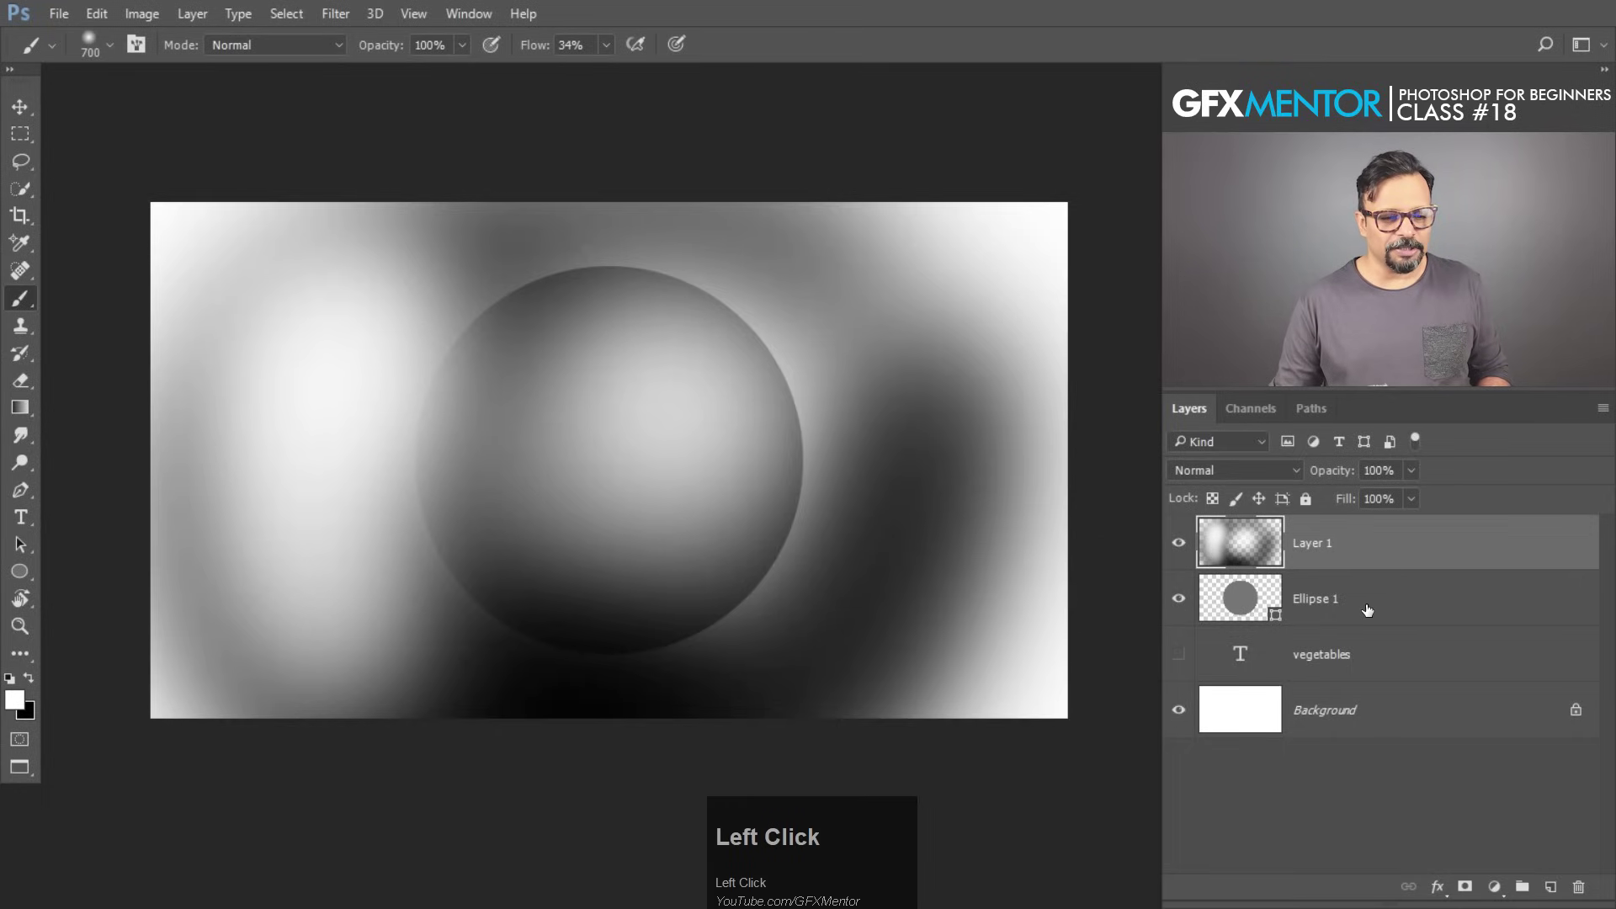
key(alt)
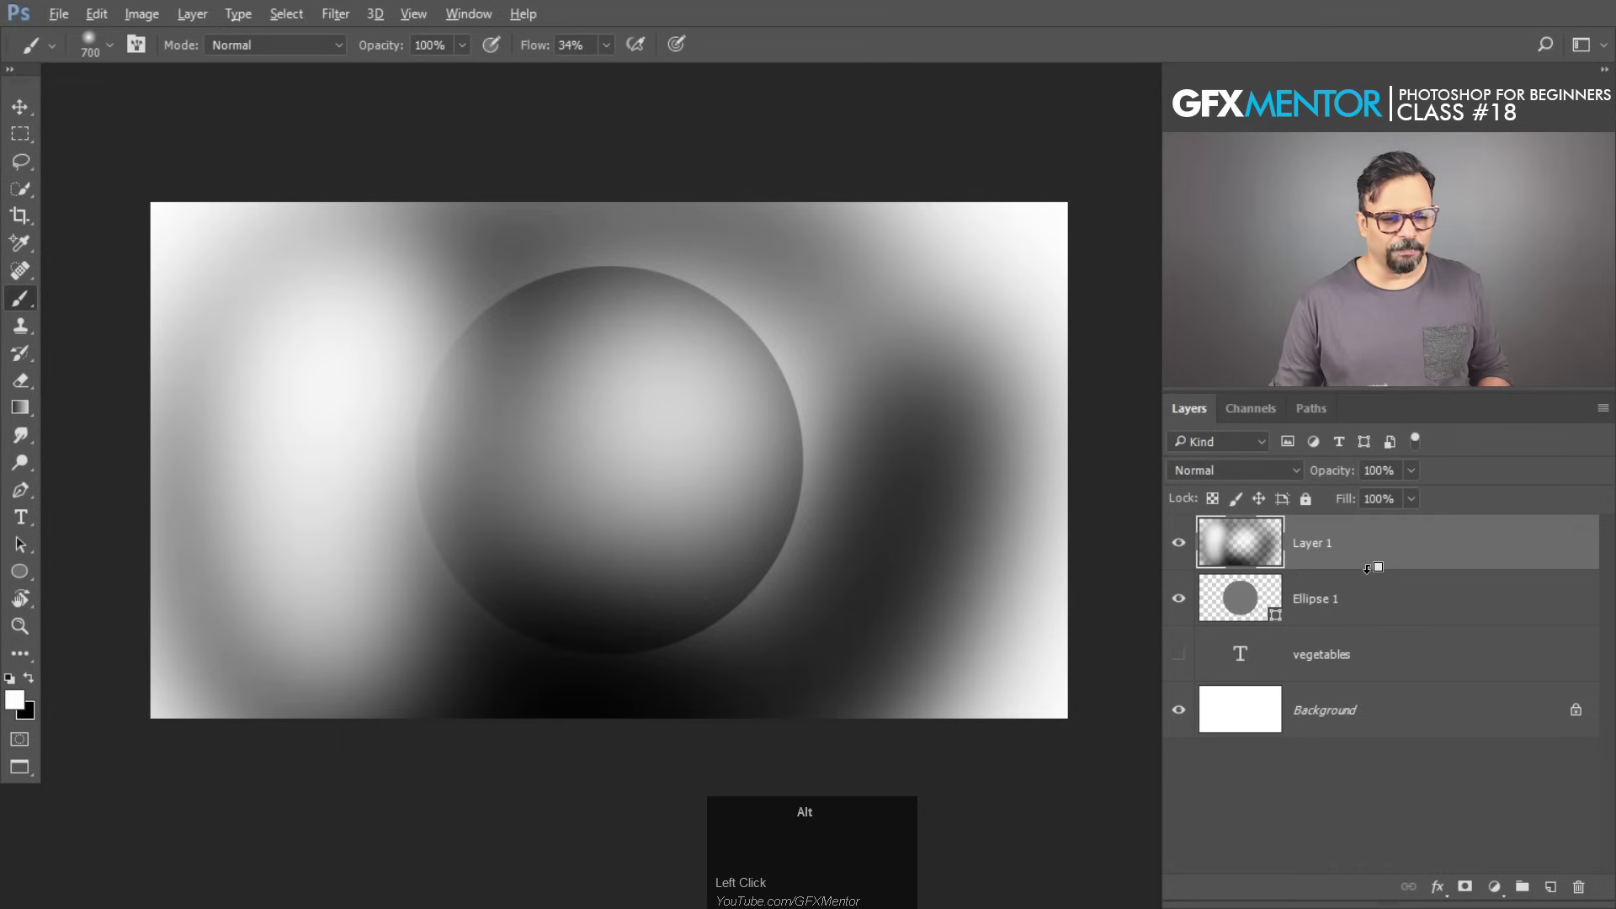
alt+click(1373, 566)
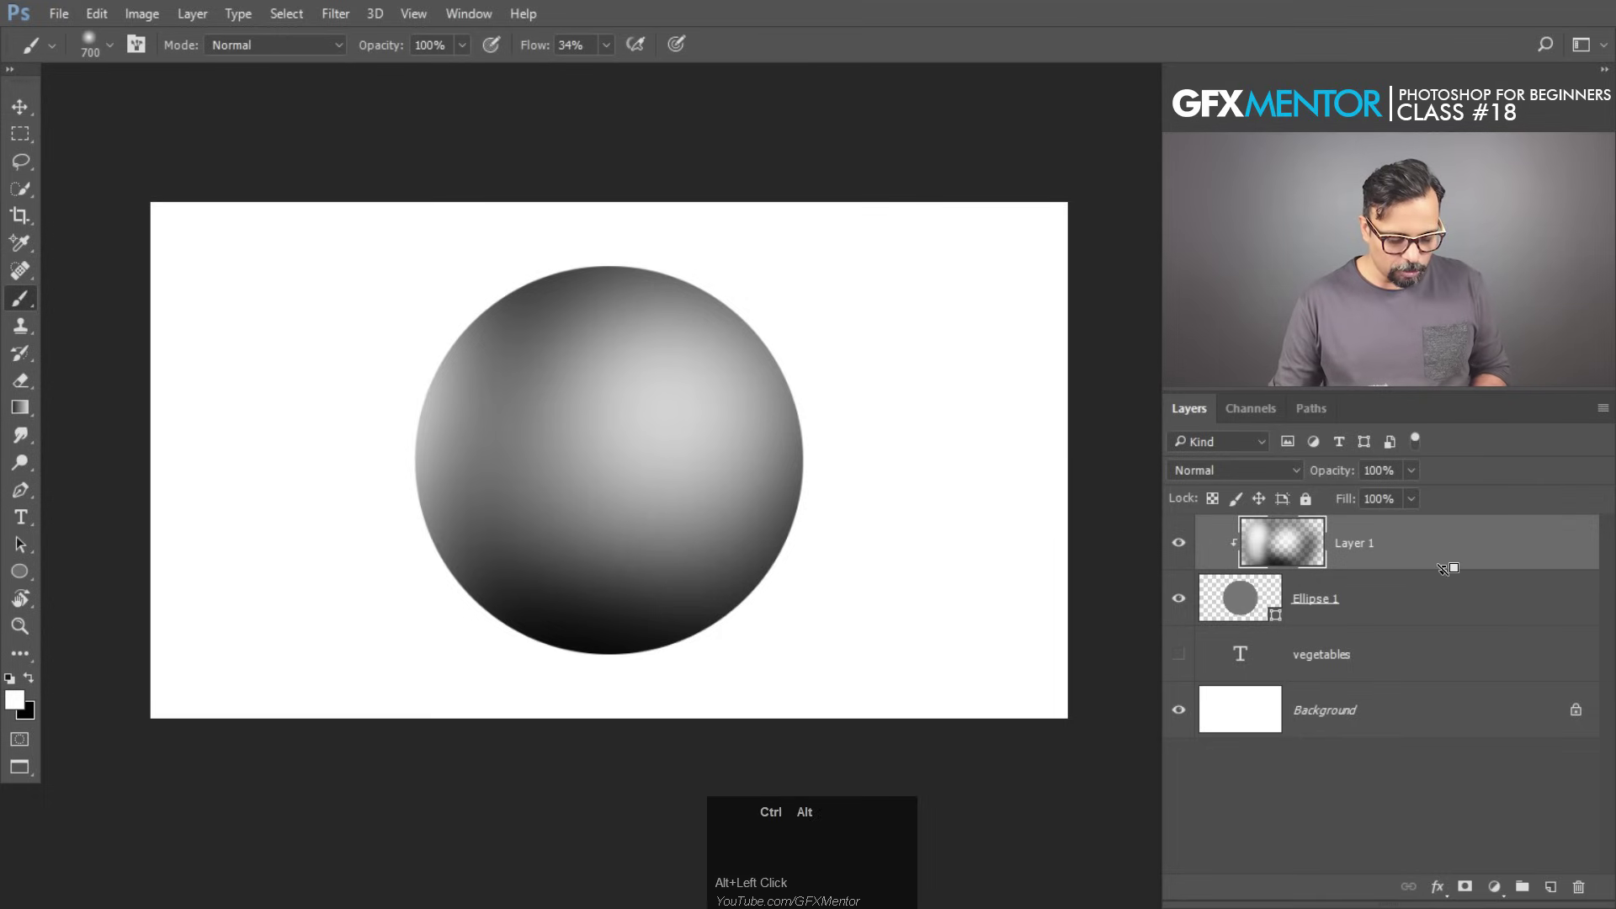
Toggle Layer 1's clipping mask off and back on.
key(ctrl+alt+g)
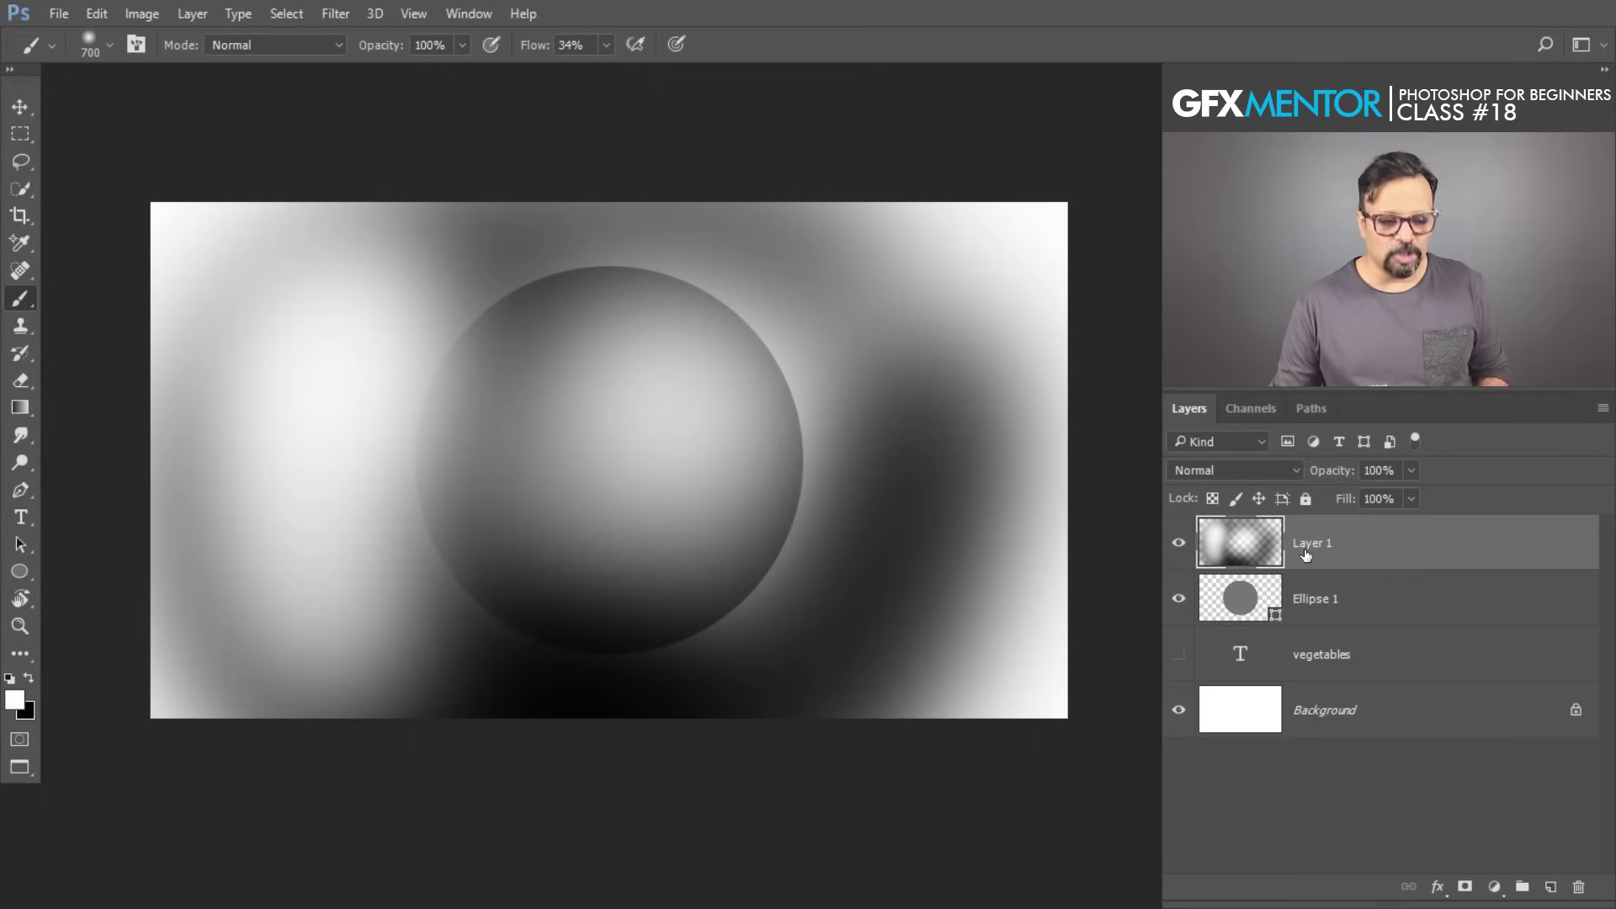
key(ctrl)
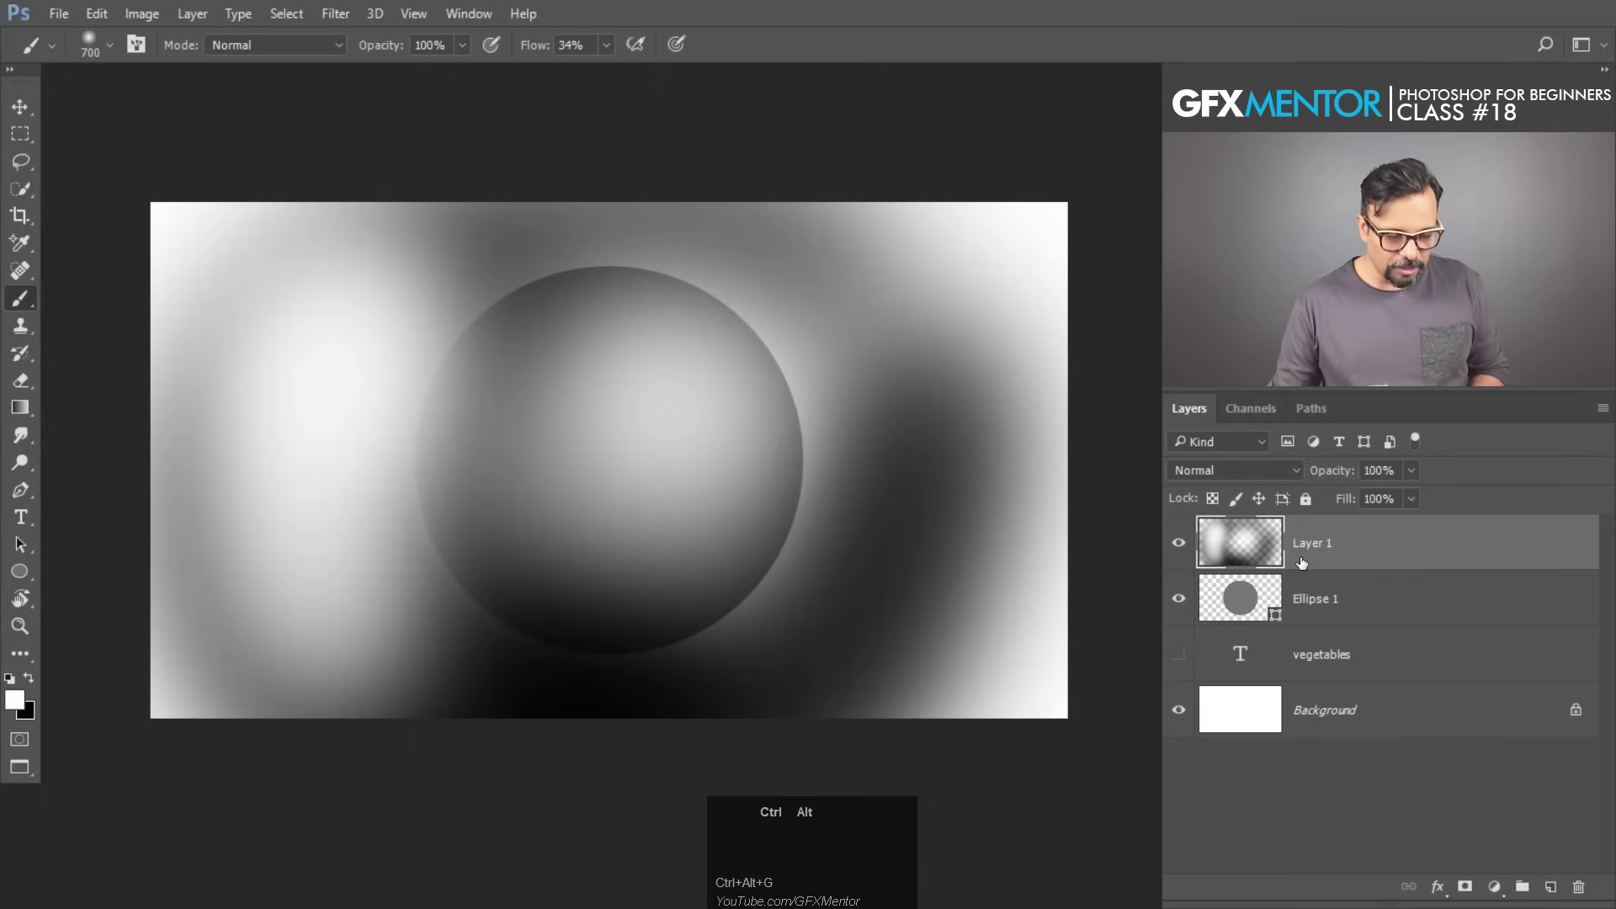
key(ctrl+alt+g)
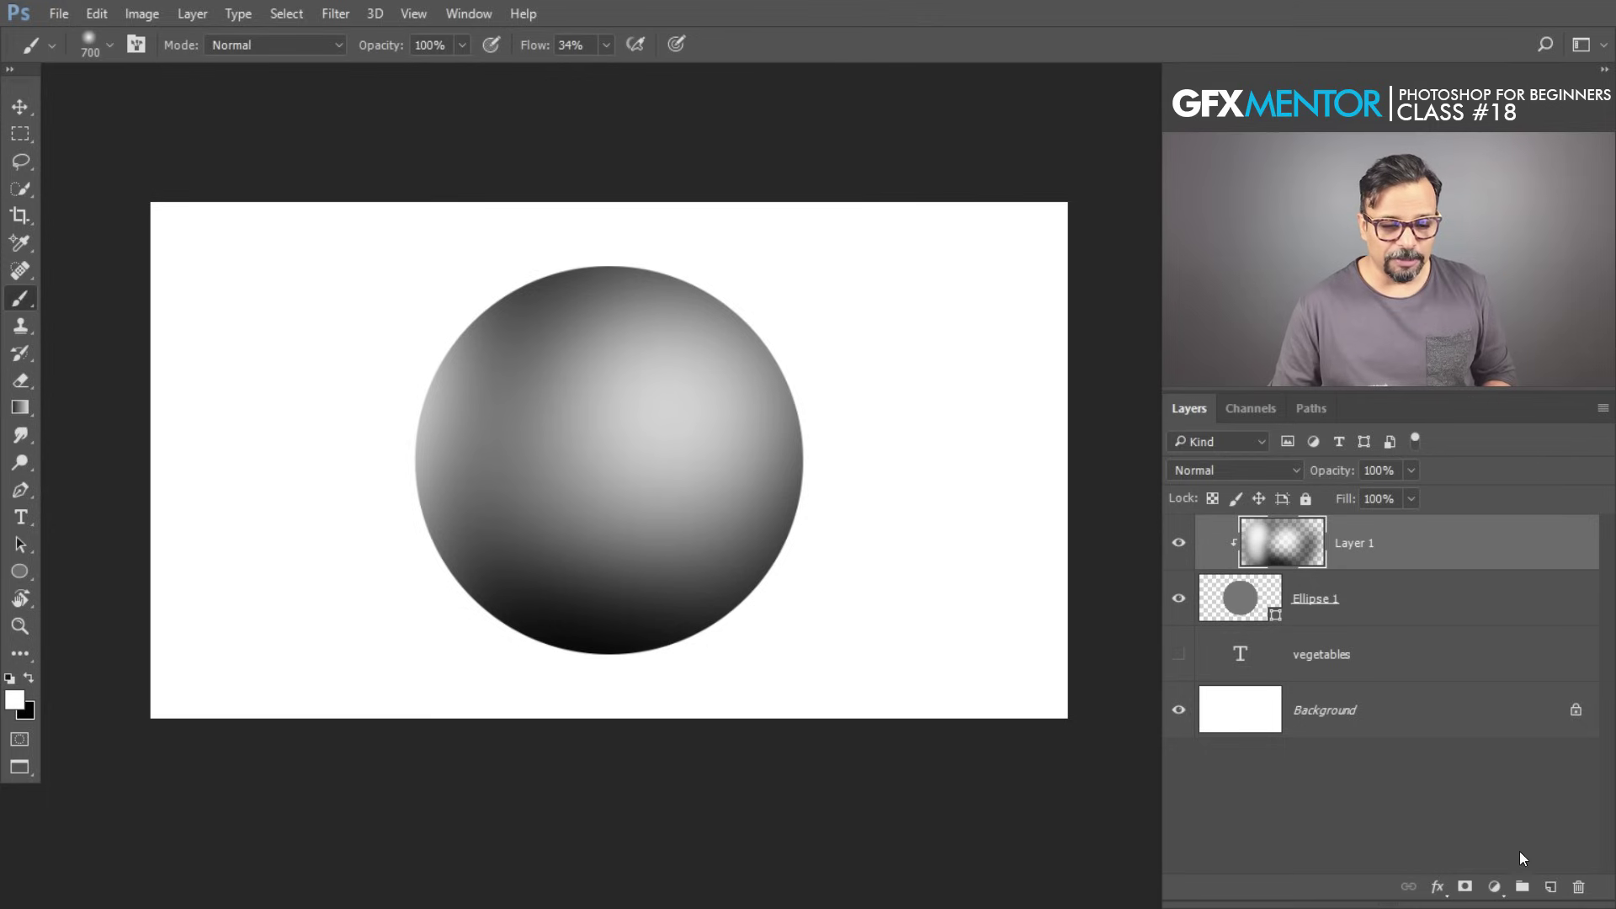
Add a second layer clipped to Ellipse 1 and paint soft red over the circle's upper-left area.
click(1553, 891)
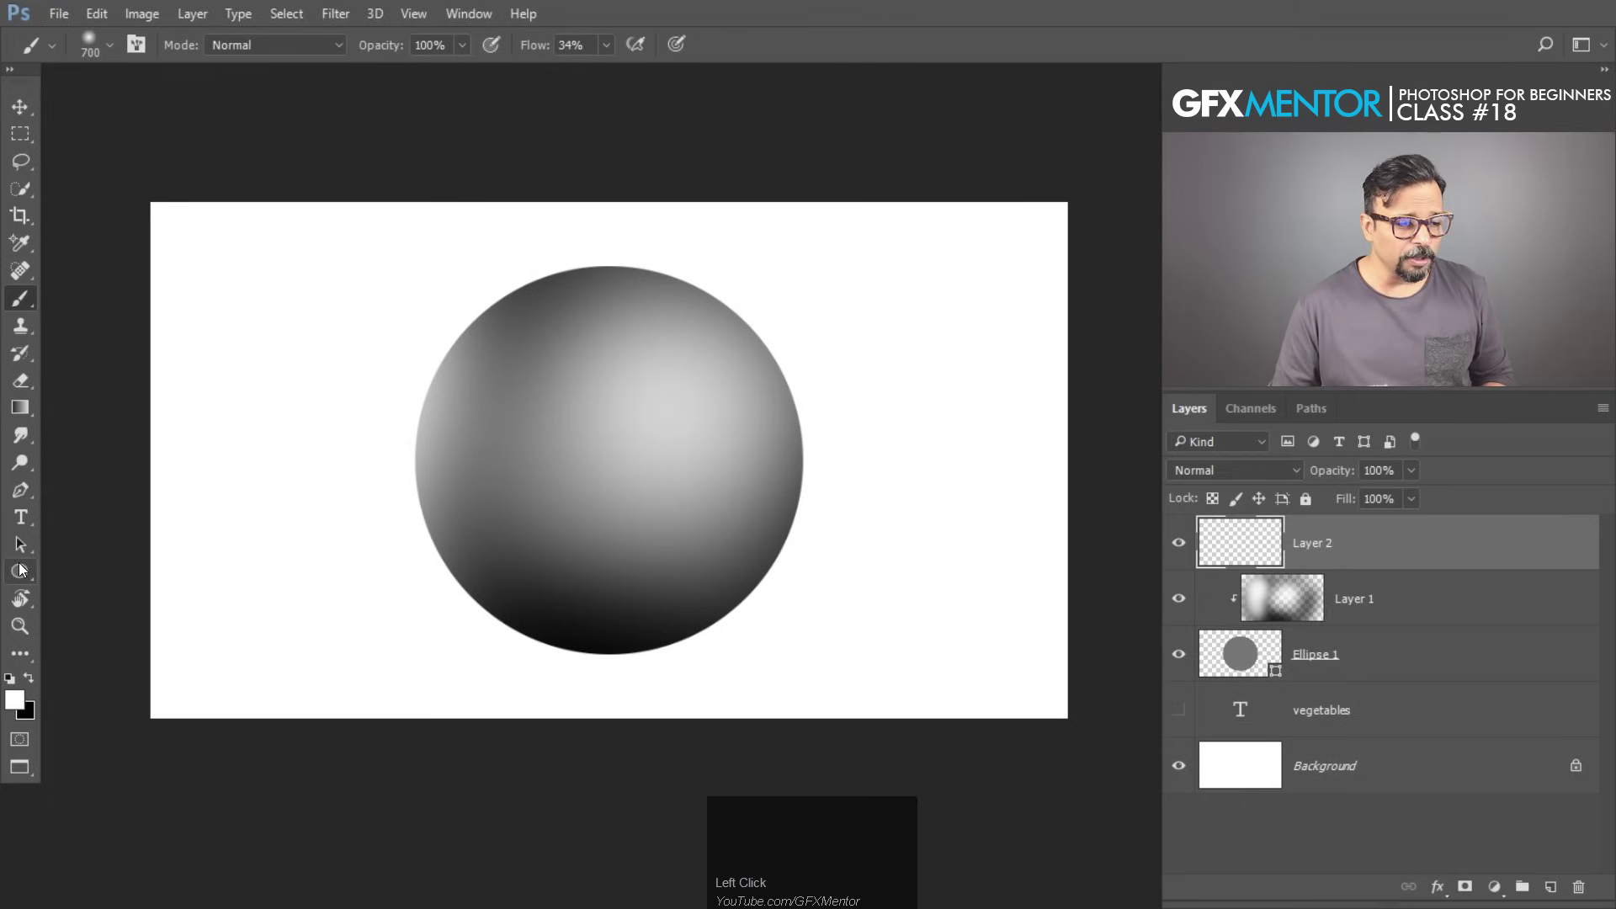
alt+click(1414, 571)
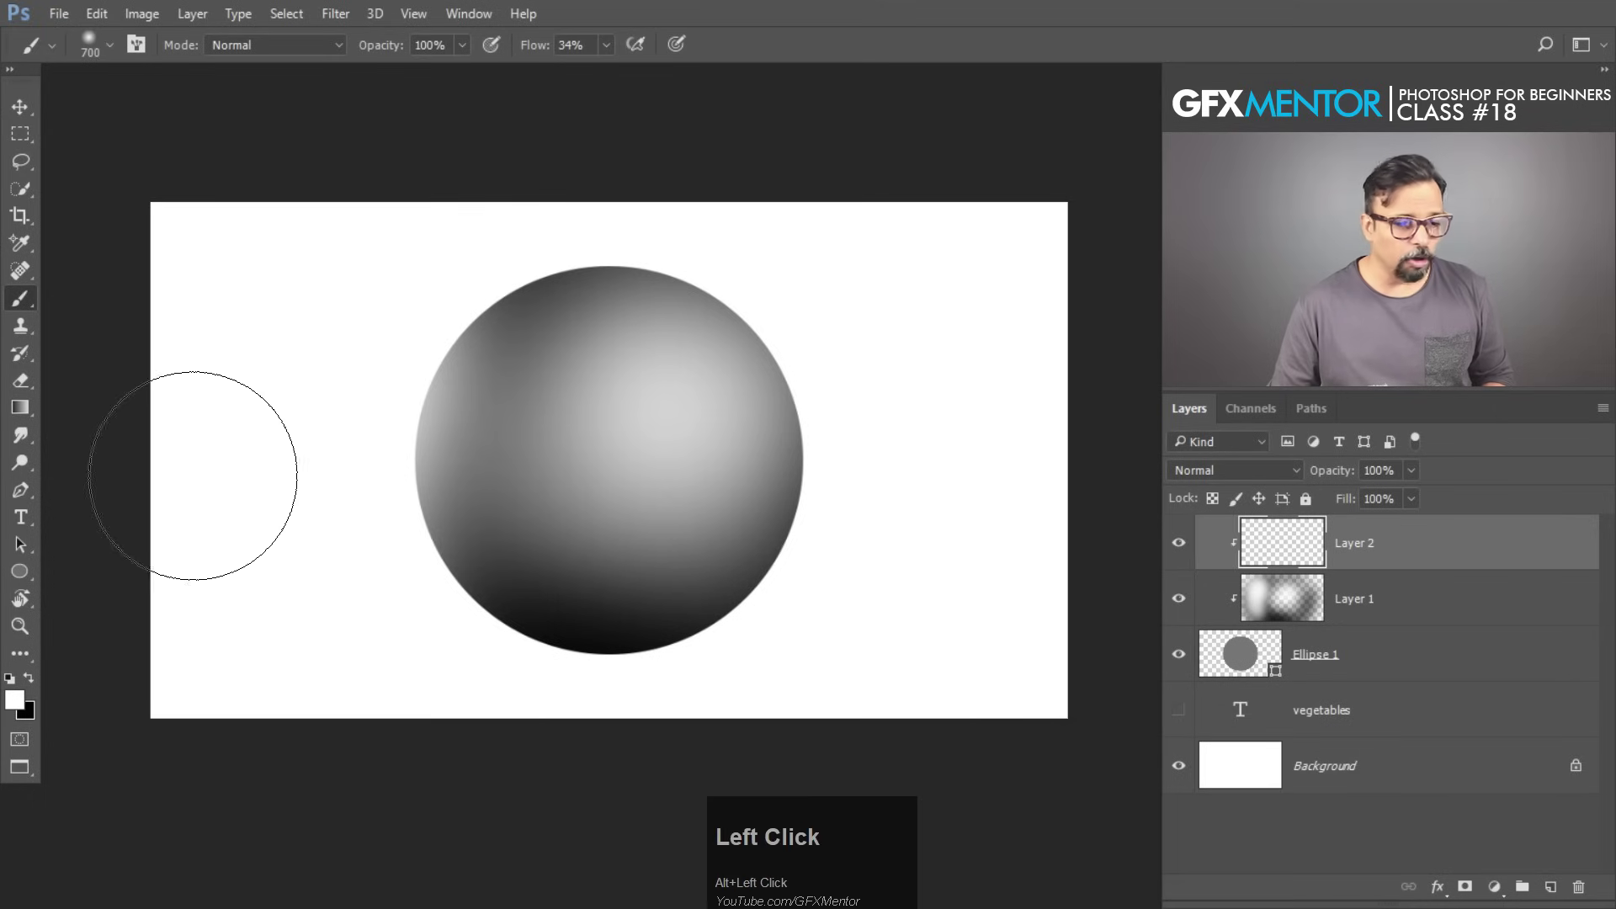
click(17, 702)
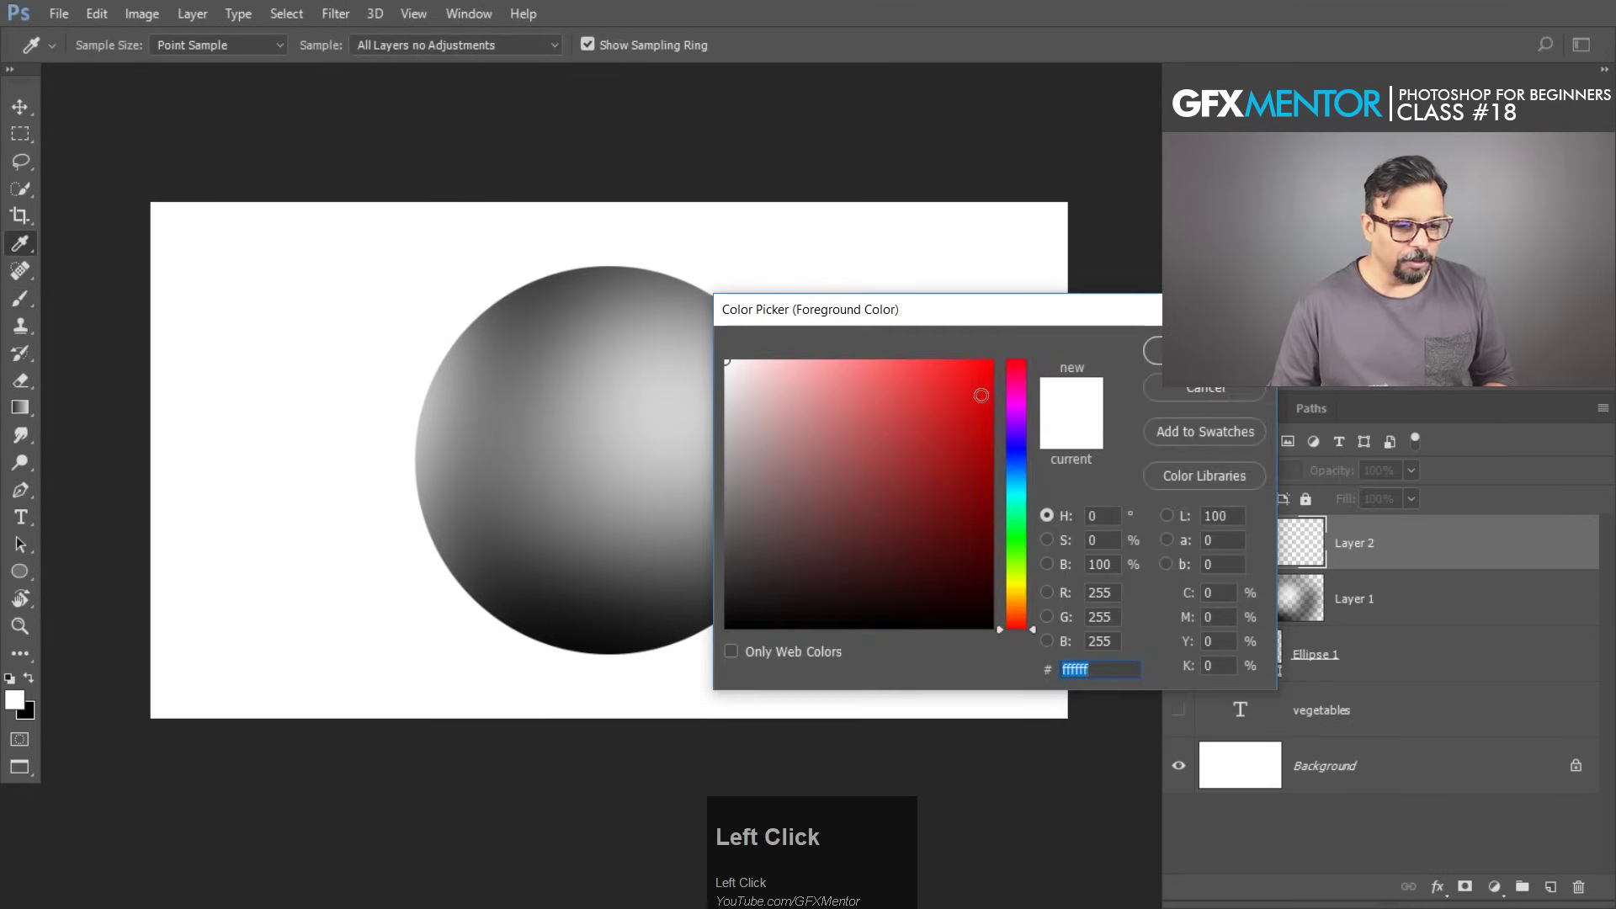
click(939, 382)
click(1204, 350)
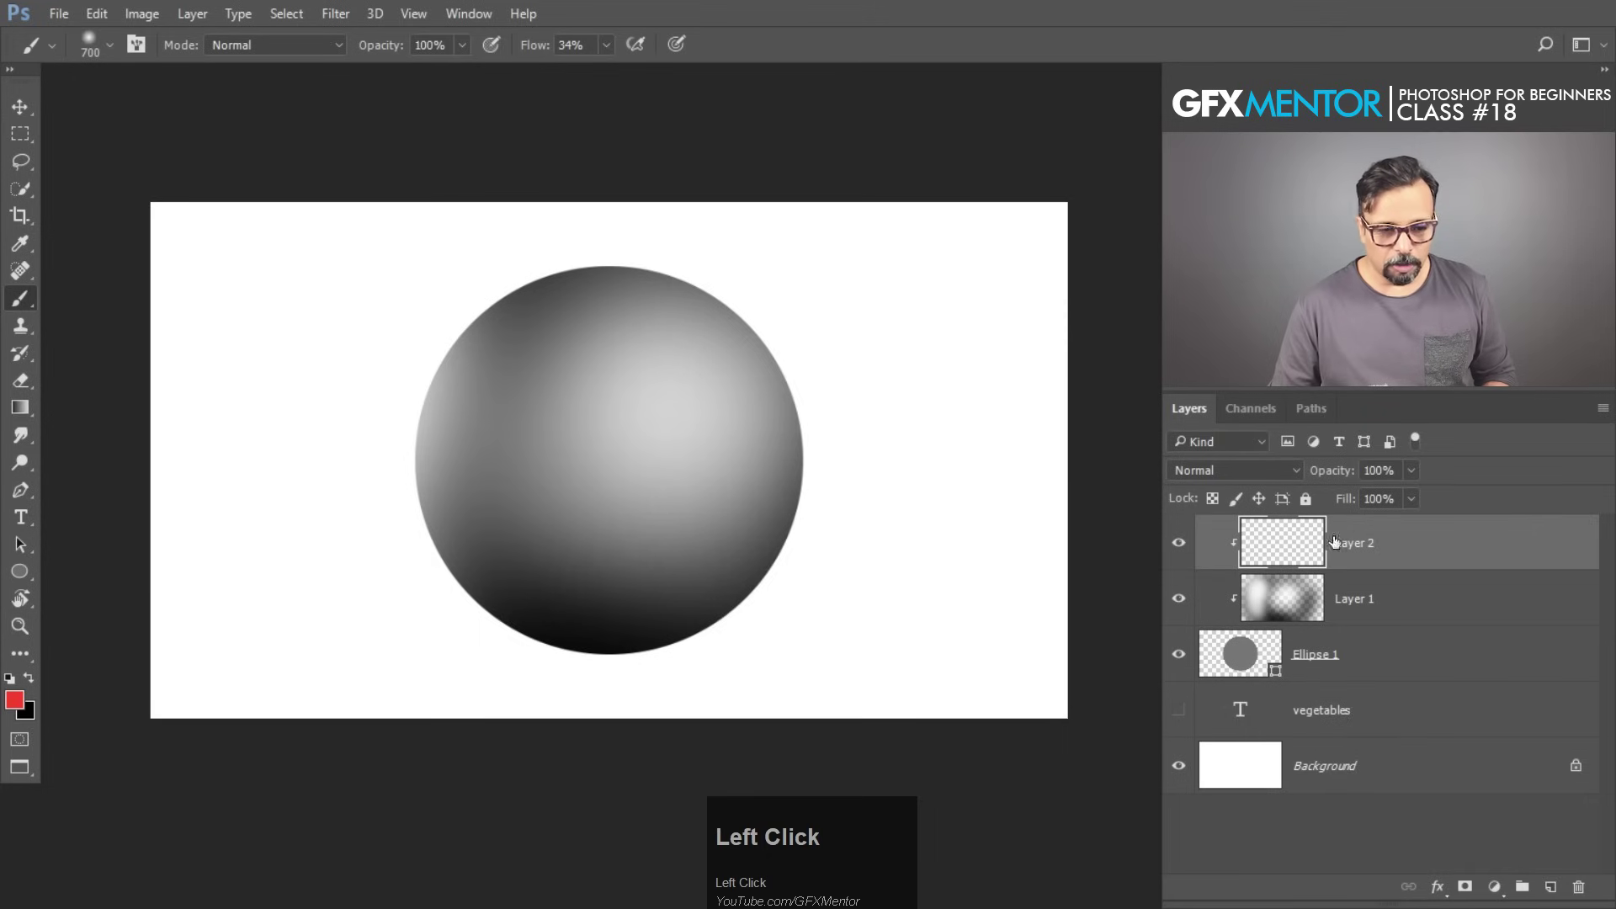
mouse_move(508, 390)
mouse_down()
mouse_move(492, 308)
mouse_move(463, 298)
mouse_move(453, 316)
mouse_move(492, 232)
mouse_move(393, 231)
mouse_move(333, 279)
mouse_move(265, 412)
mouse_up()
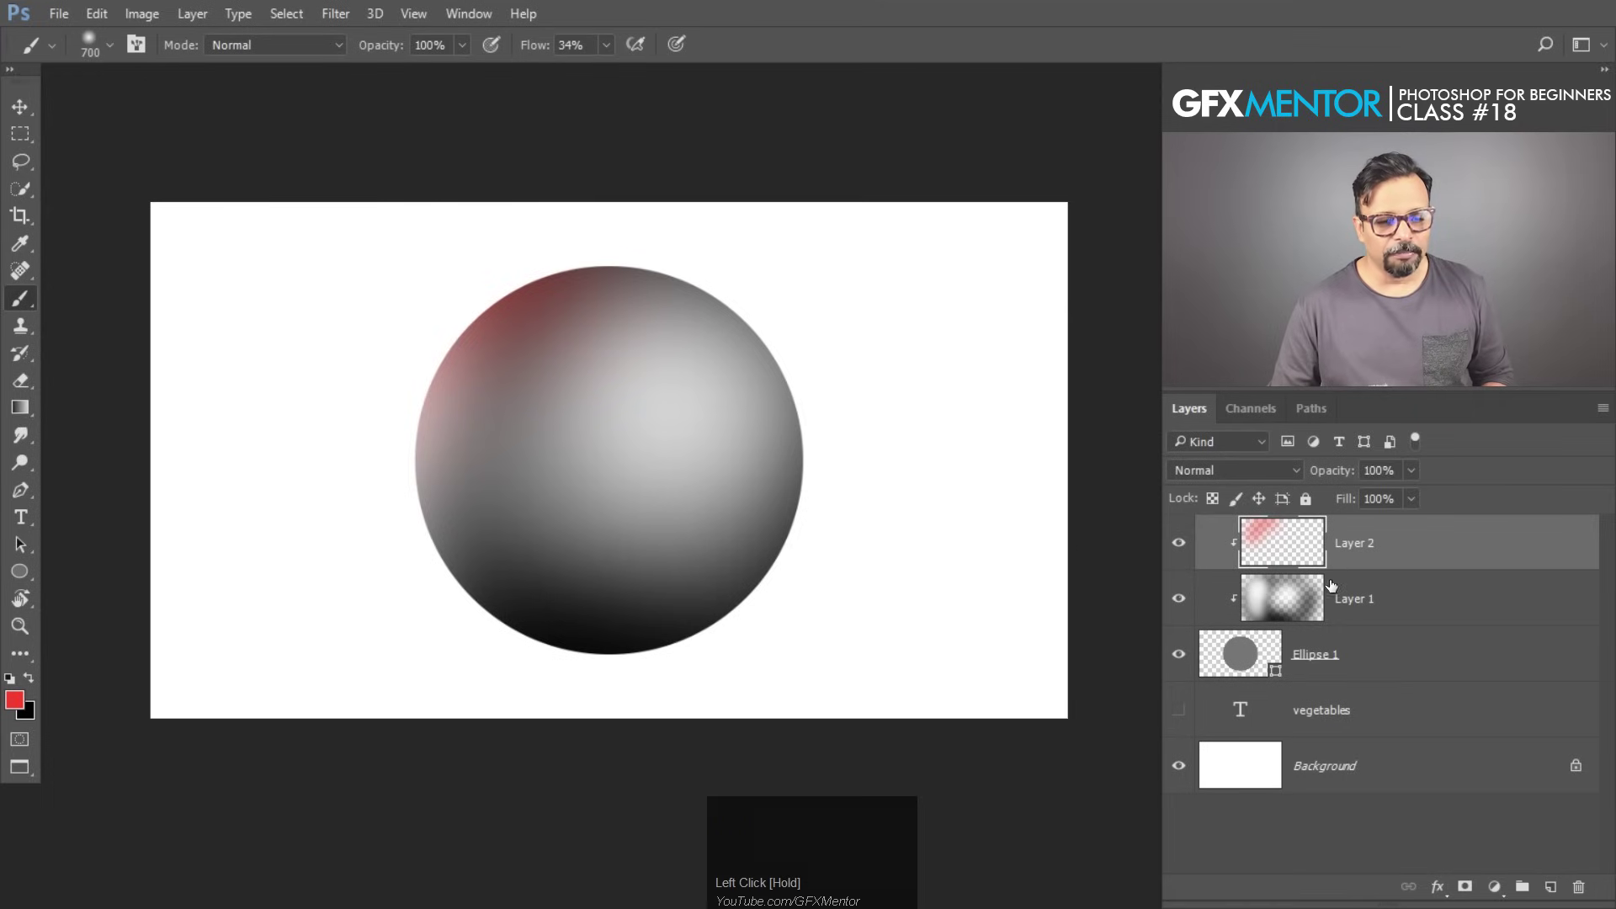
Release Layer 2 from the clipping mask to compare, and clip it to the ellipse again.
alt+click(1404, 571)
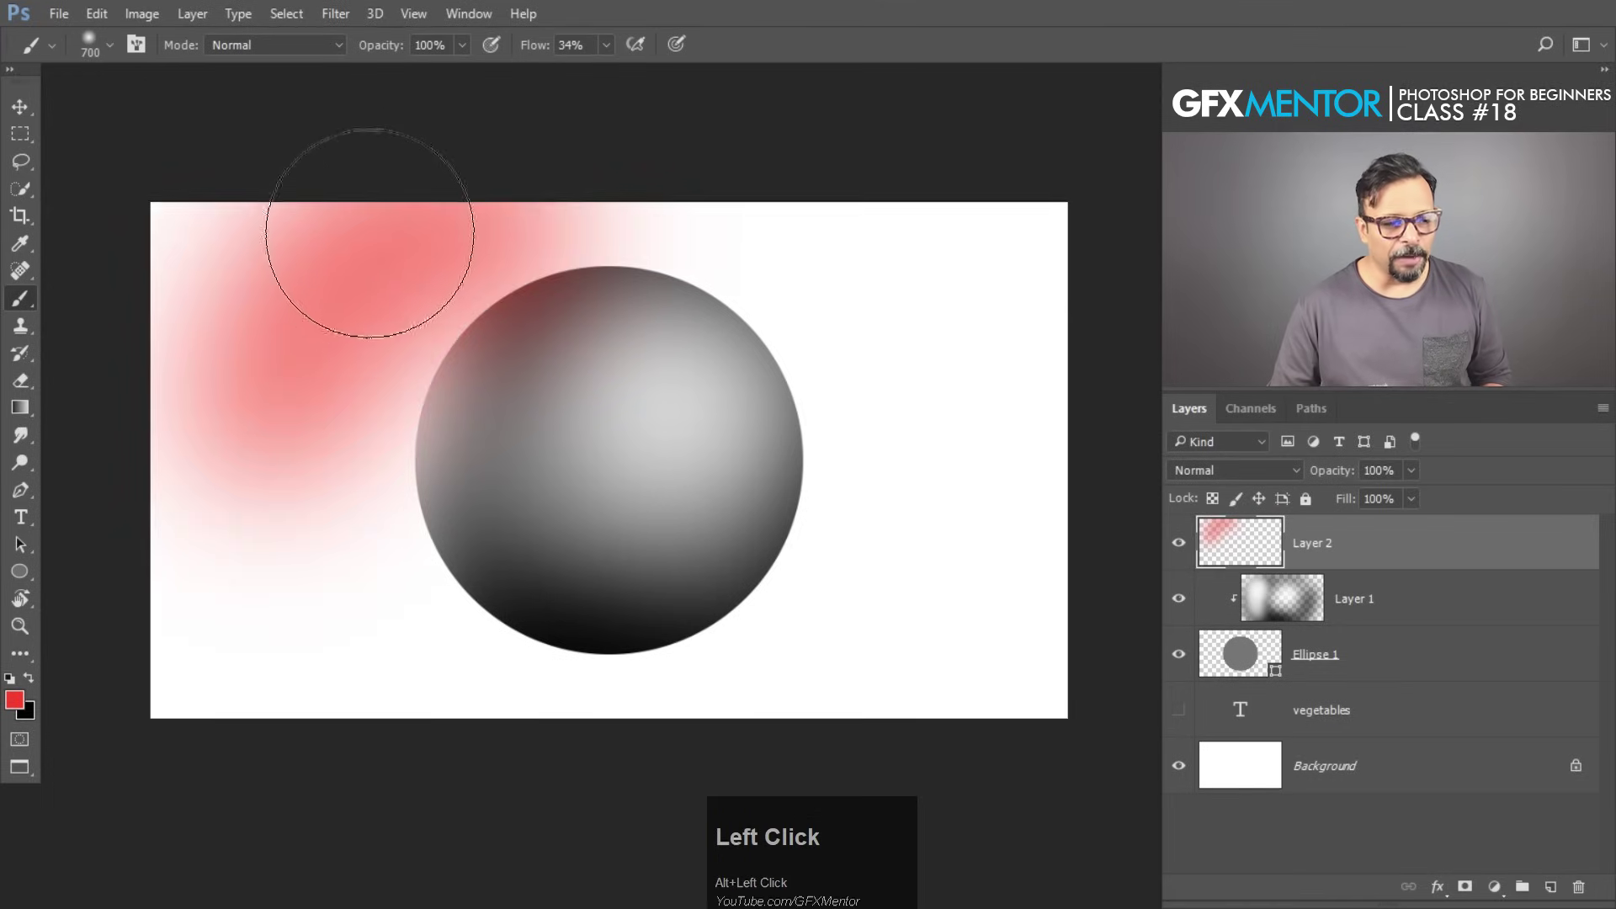
alt+click(1432, 571)
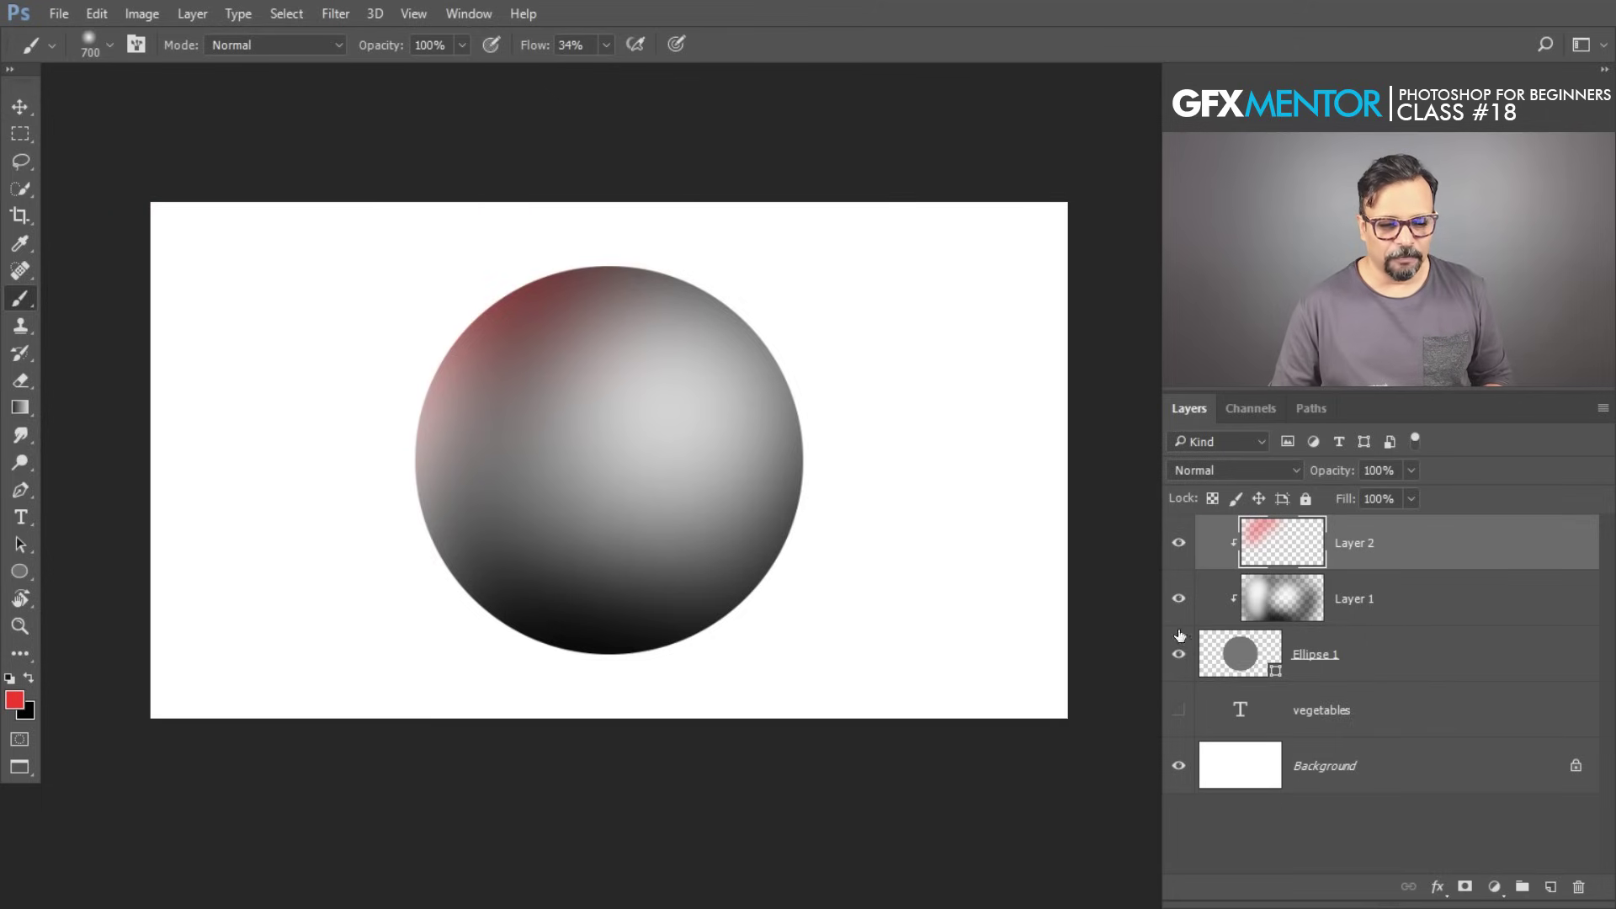
Try reshaping Ellipse 1 with Direct Selection by pulling its bottom and right anchor points outward, and undo the changes.
click(1241, 662)
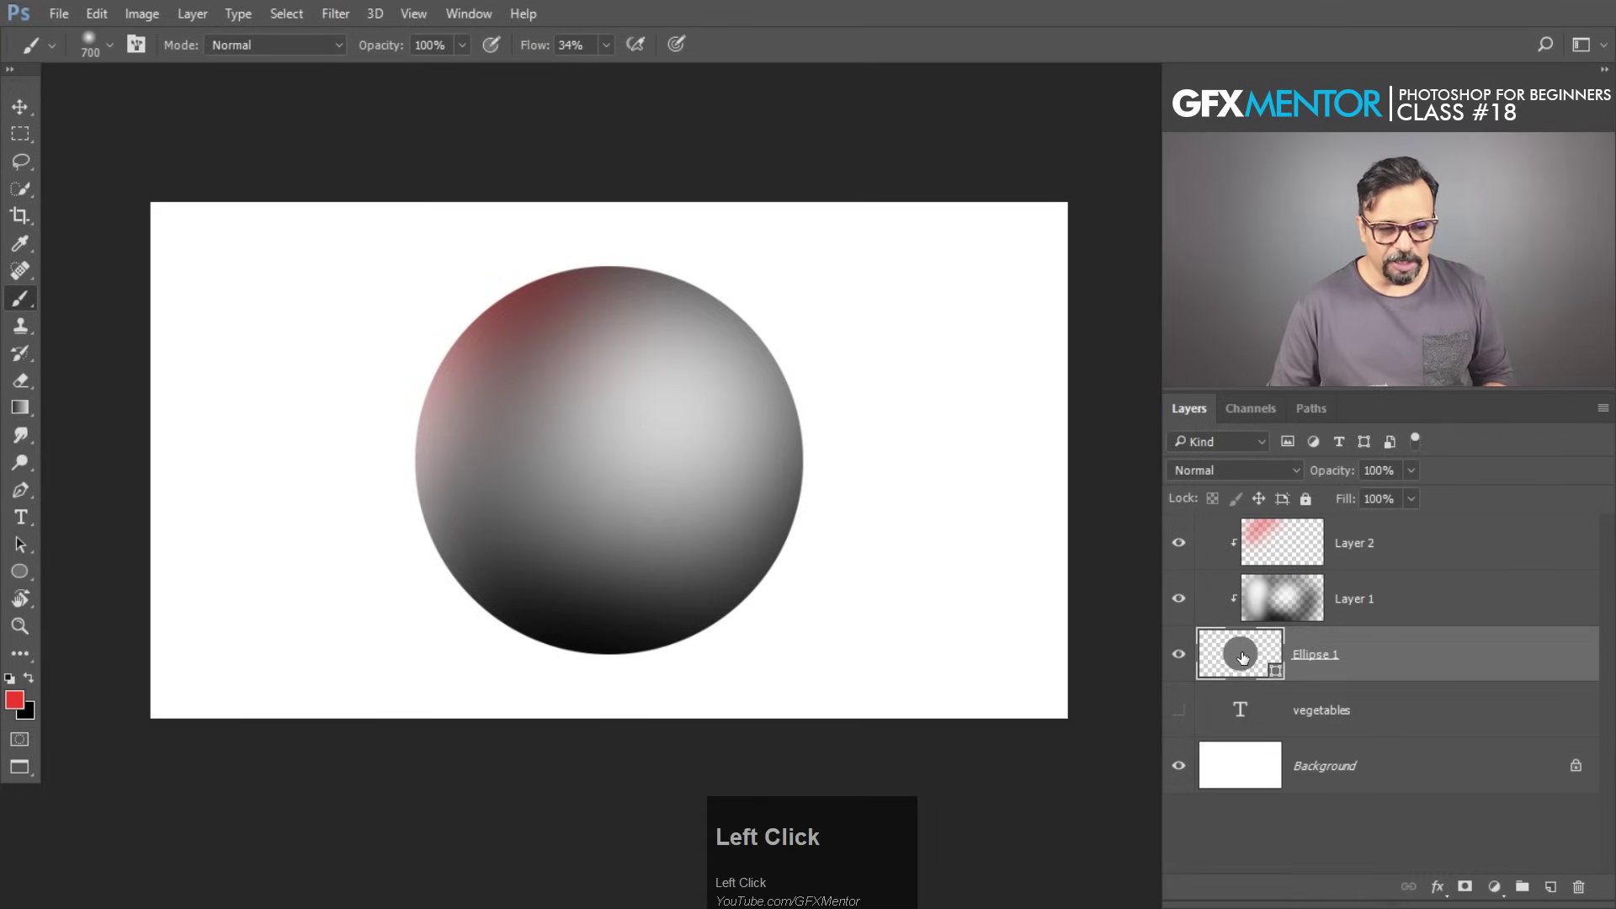
click(18, 545)
drag(17, 548, 123, 546)
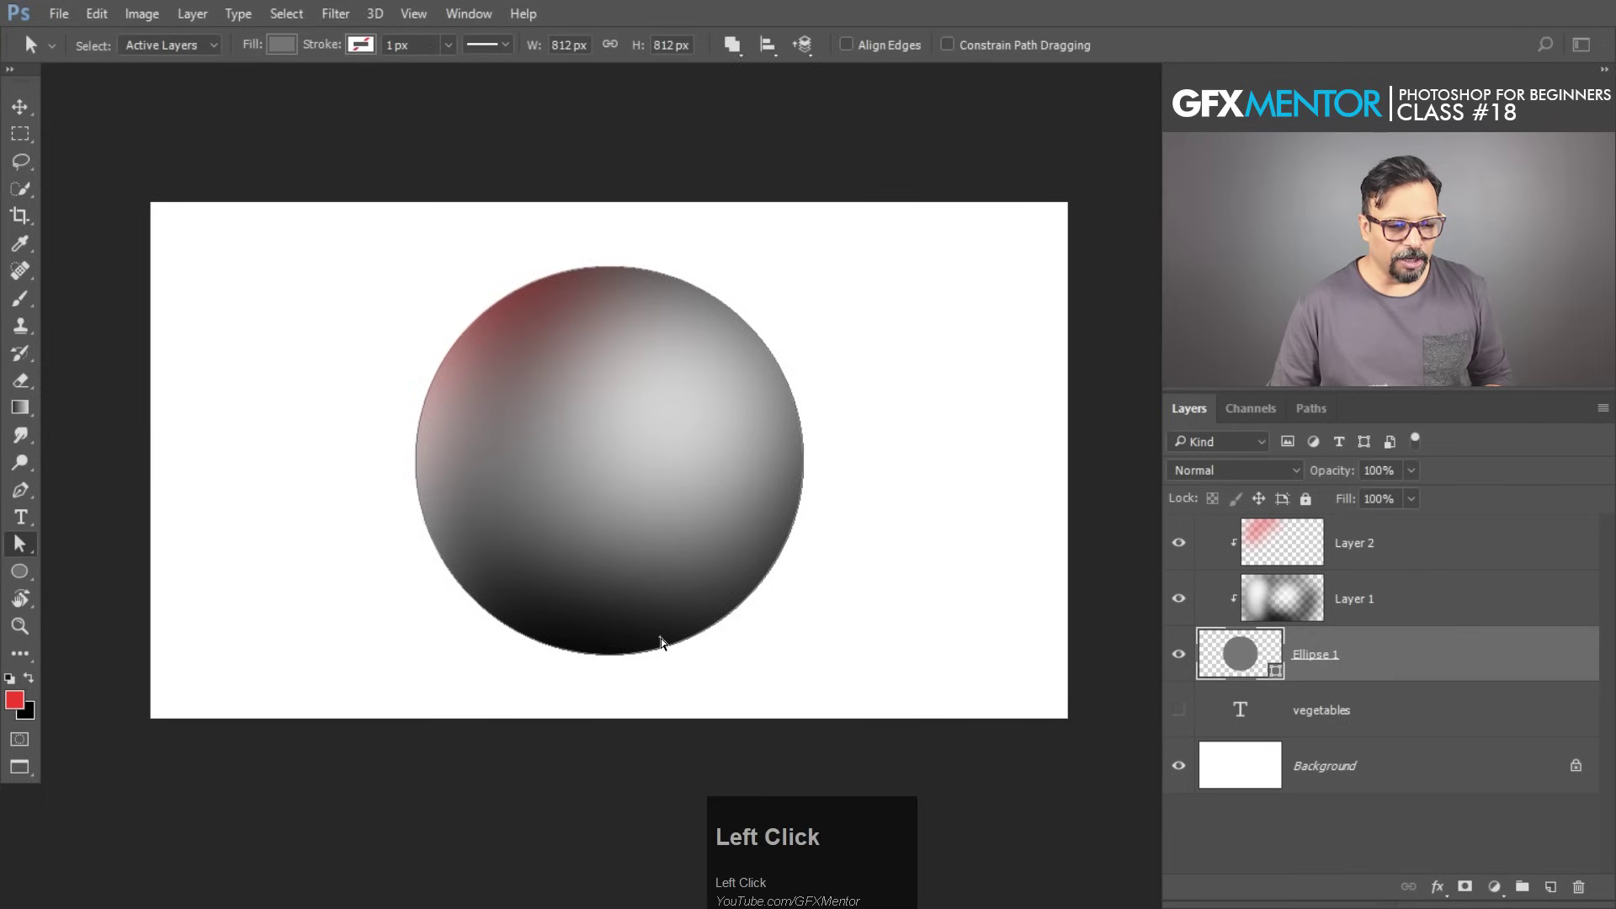
click(609, 655)
drag(615, 661, 611, 675)
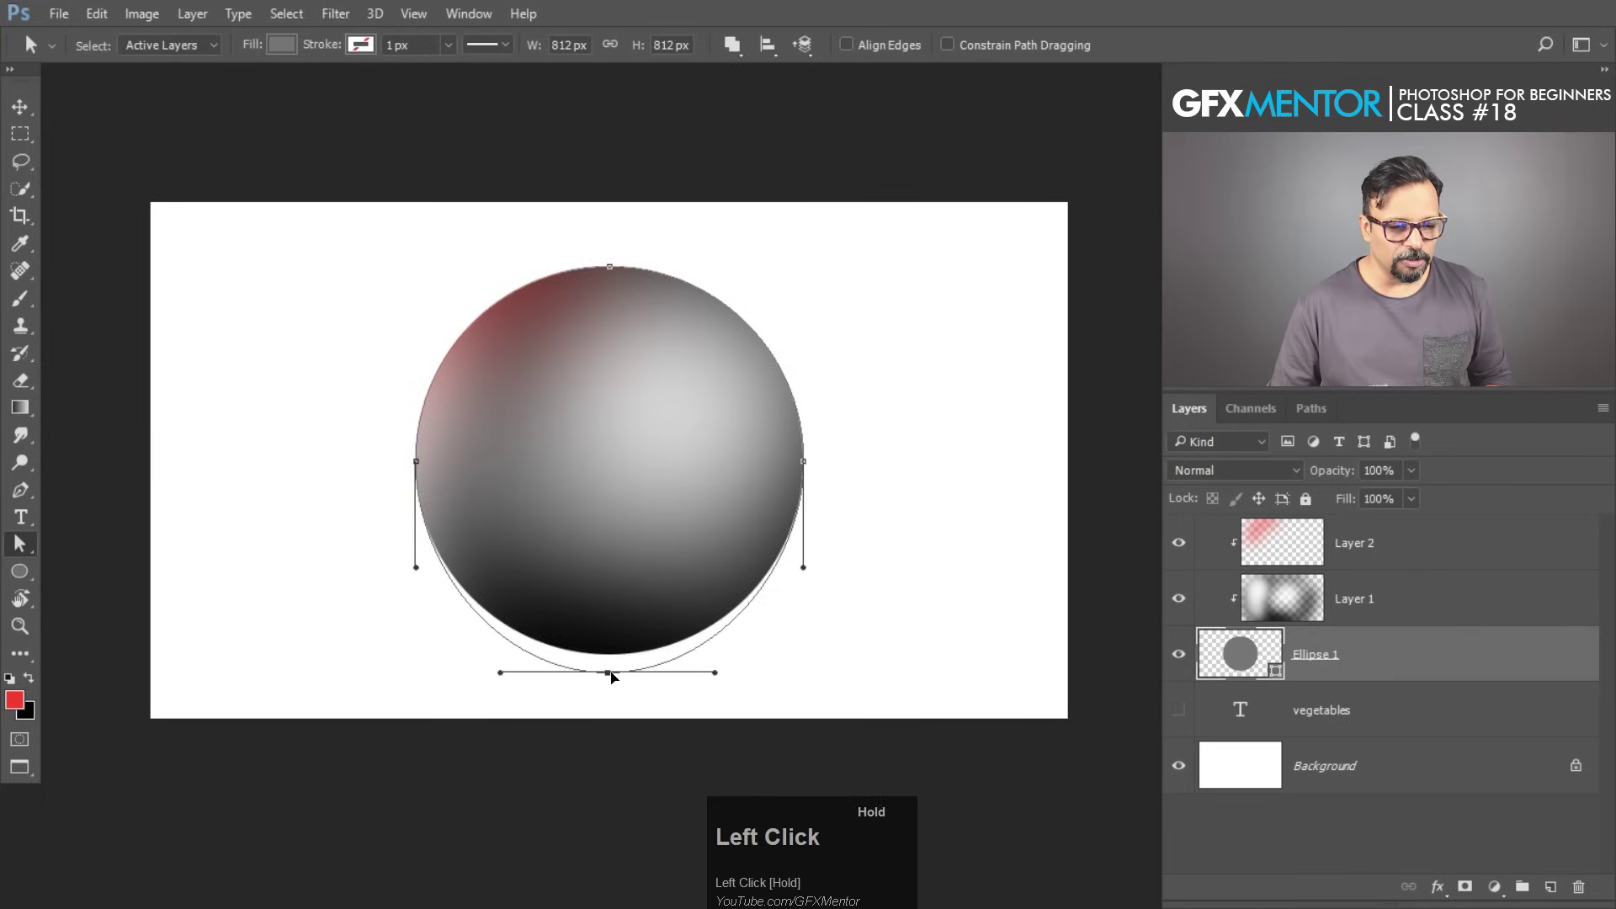
click(766, 353)
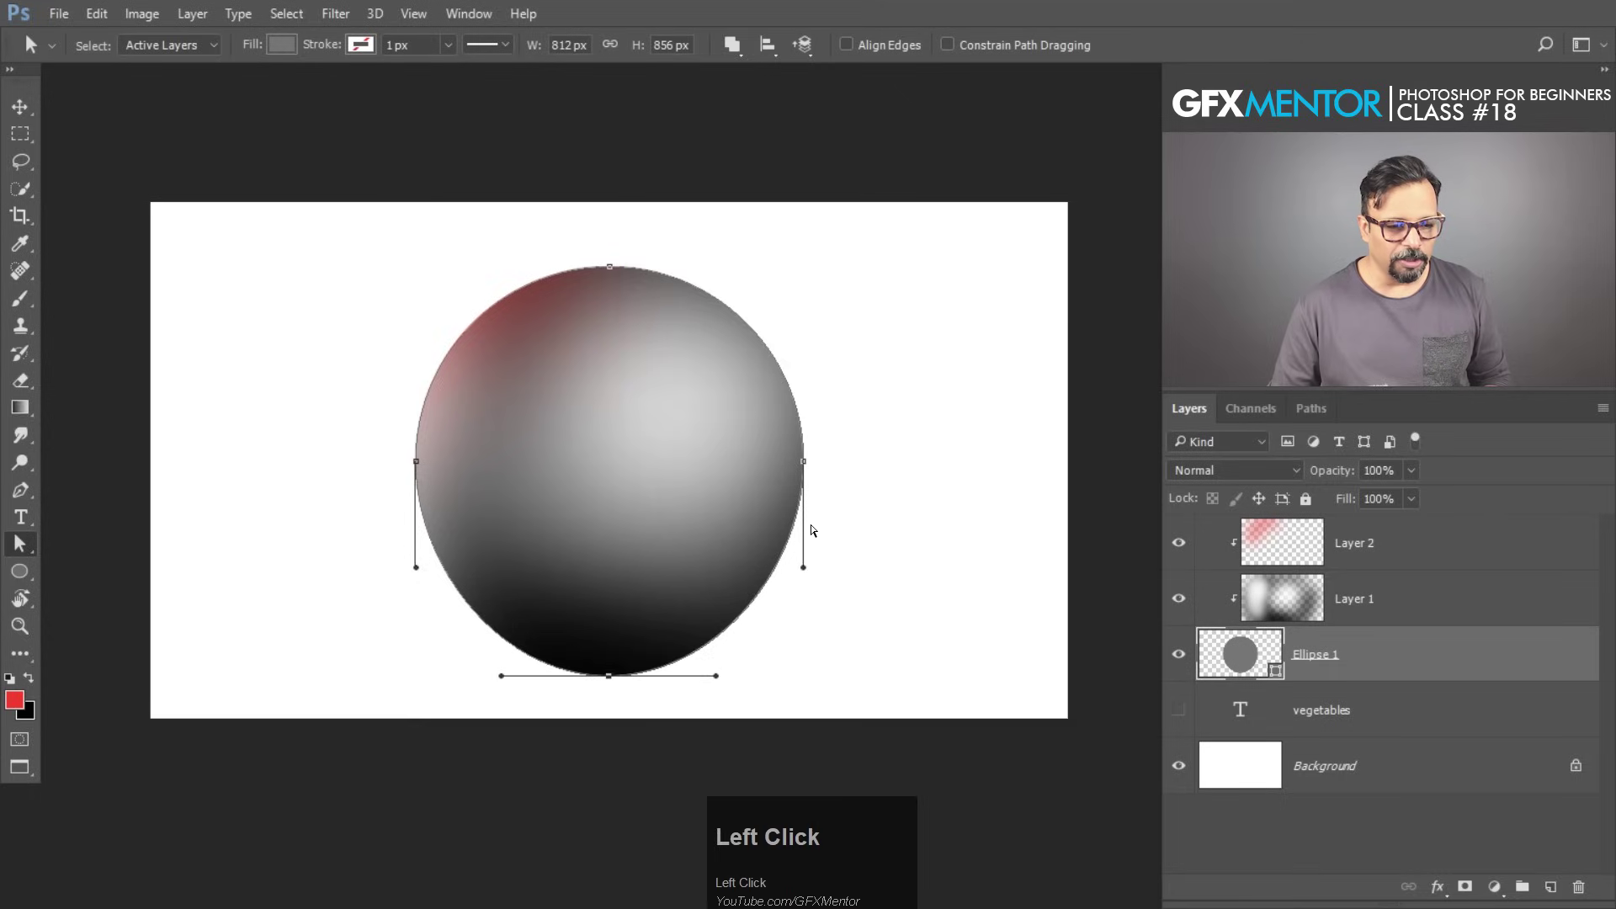
drag(802, 464, 923, 471)
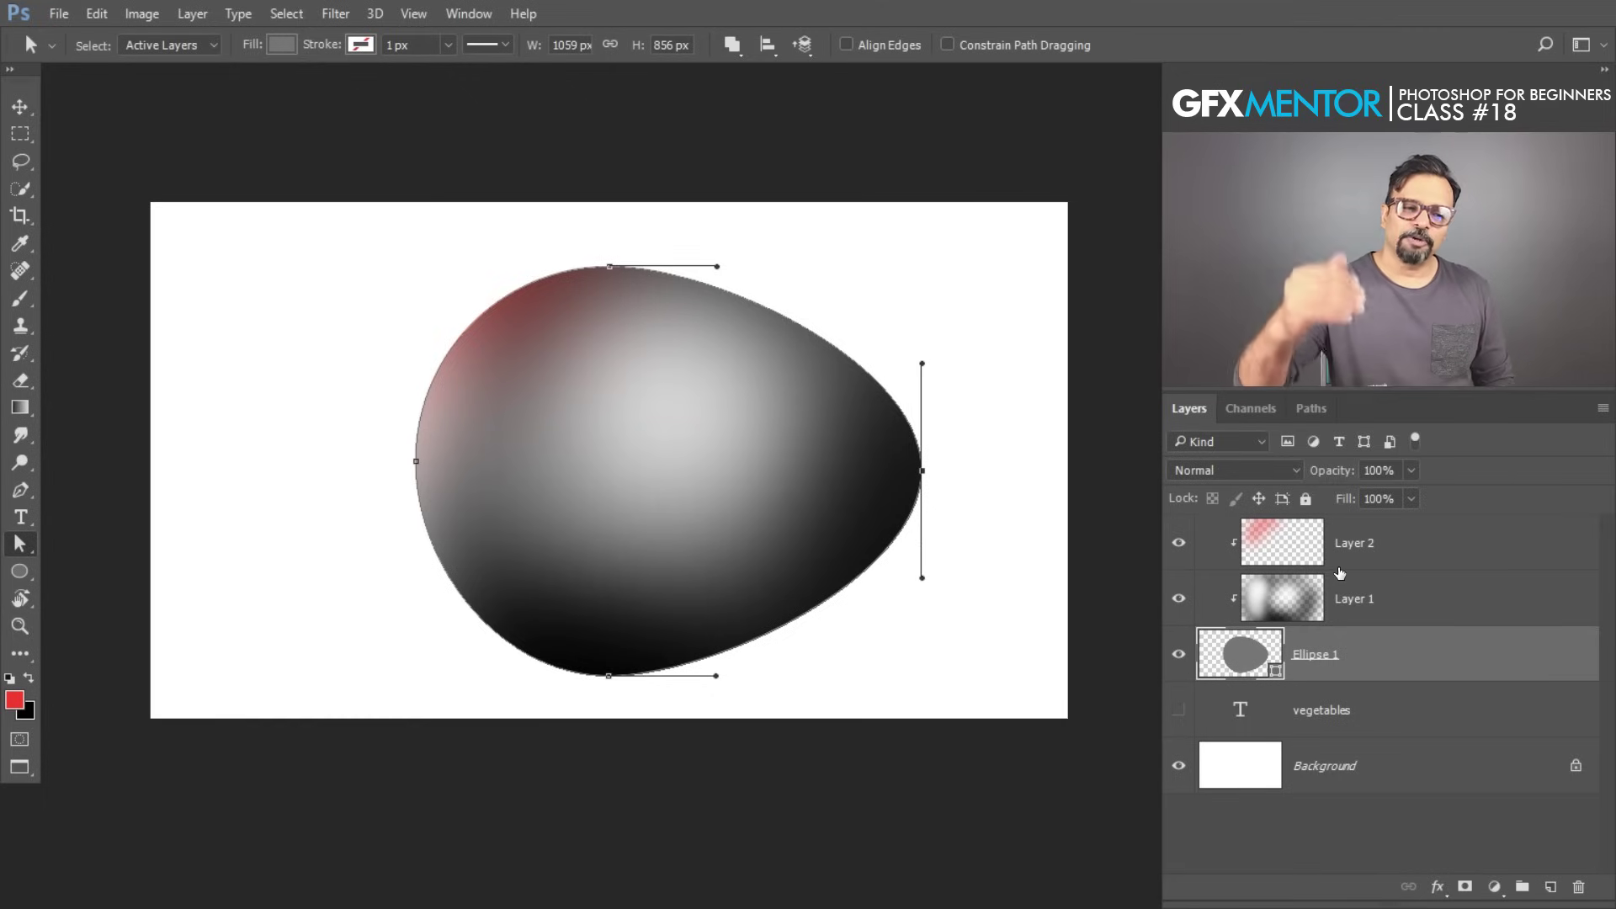
key(ctrl+alt+z)
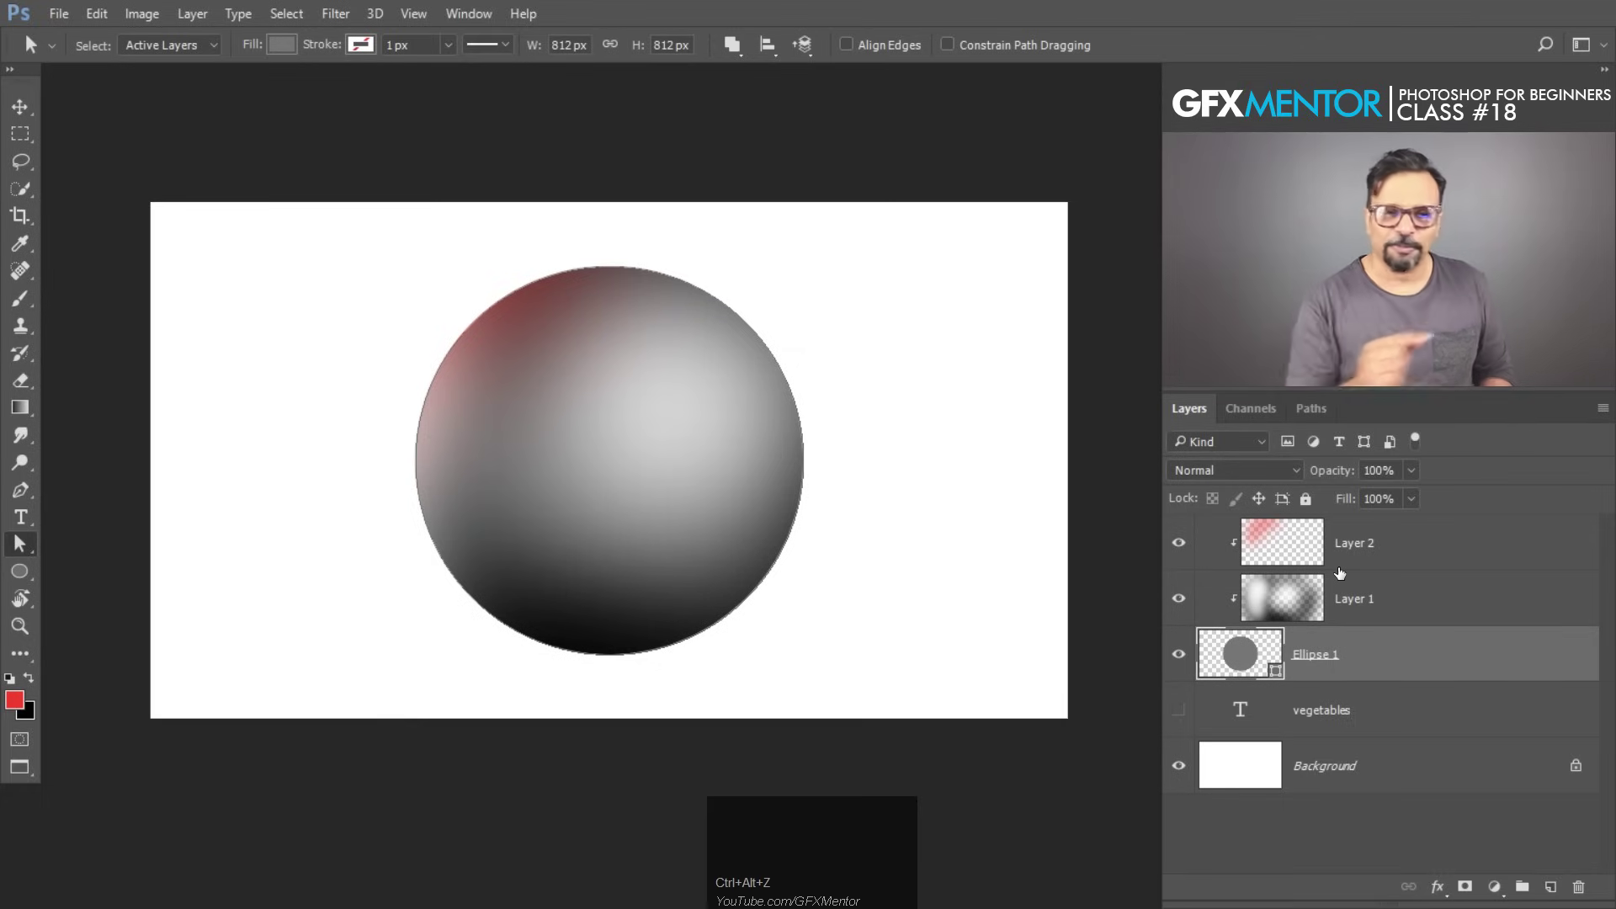
Delete the Ellipse 1 layer together with its clipped Layer 1 and Layer 2.
shift+click(1465, 552)
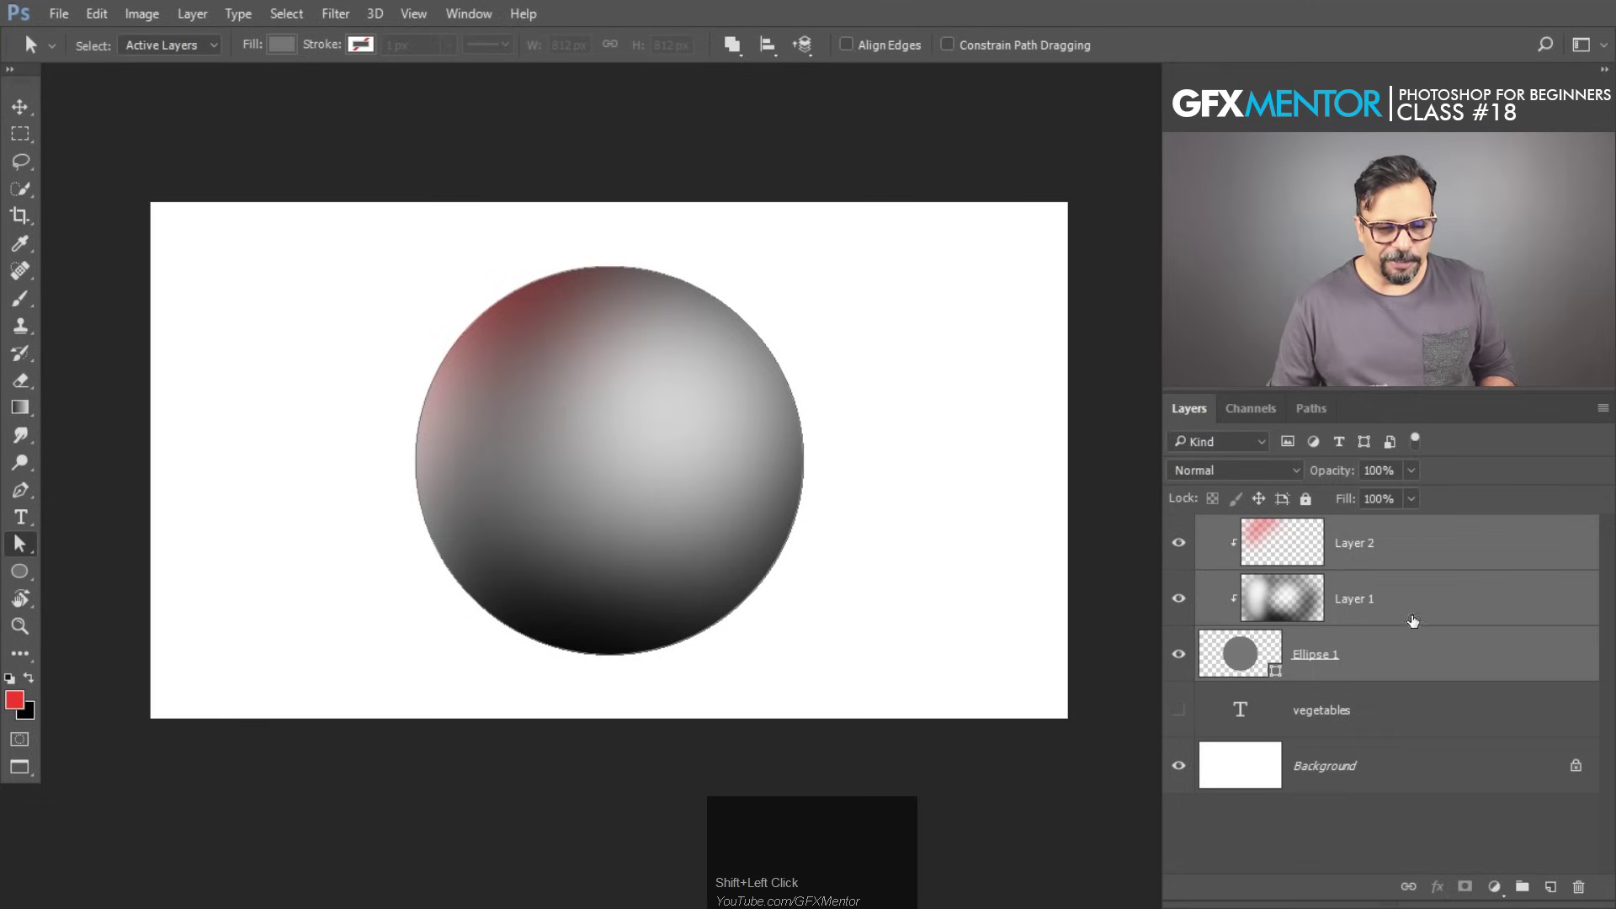
drag(1509, 670, 1580, 886)
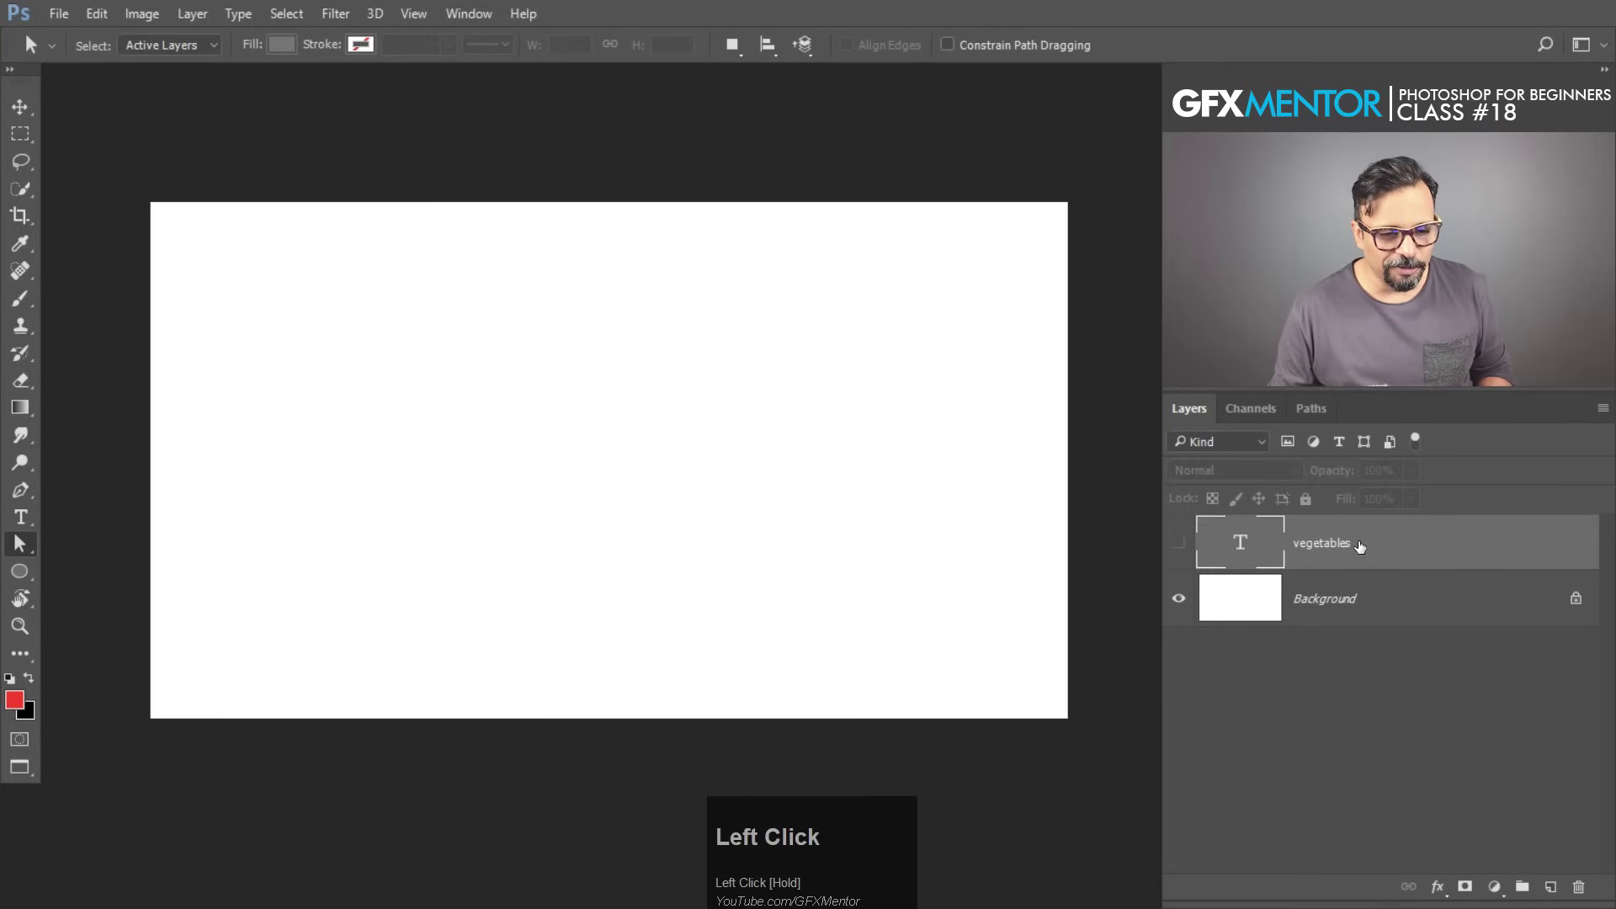
Show the vegetables text layer, and open the cucumber photo from the PS Class 18 folder in Photoshop.
click(1179, 543)
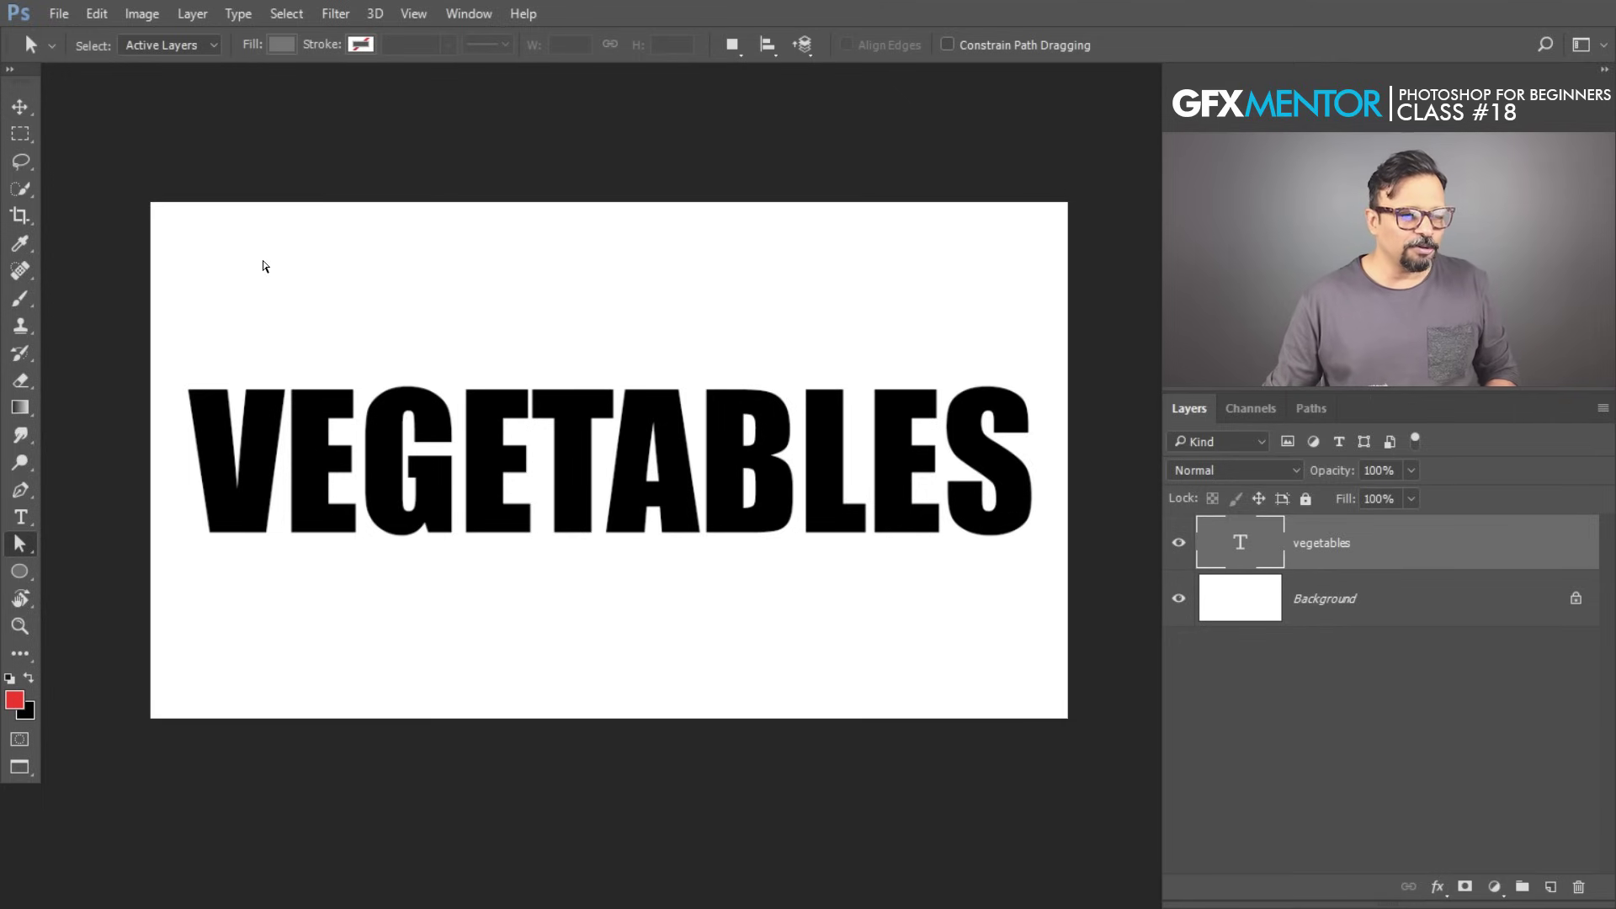
key(alt+Tab)
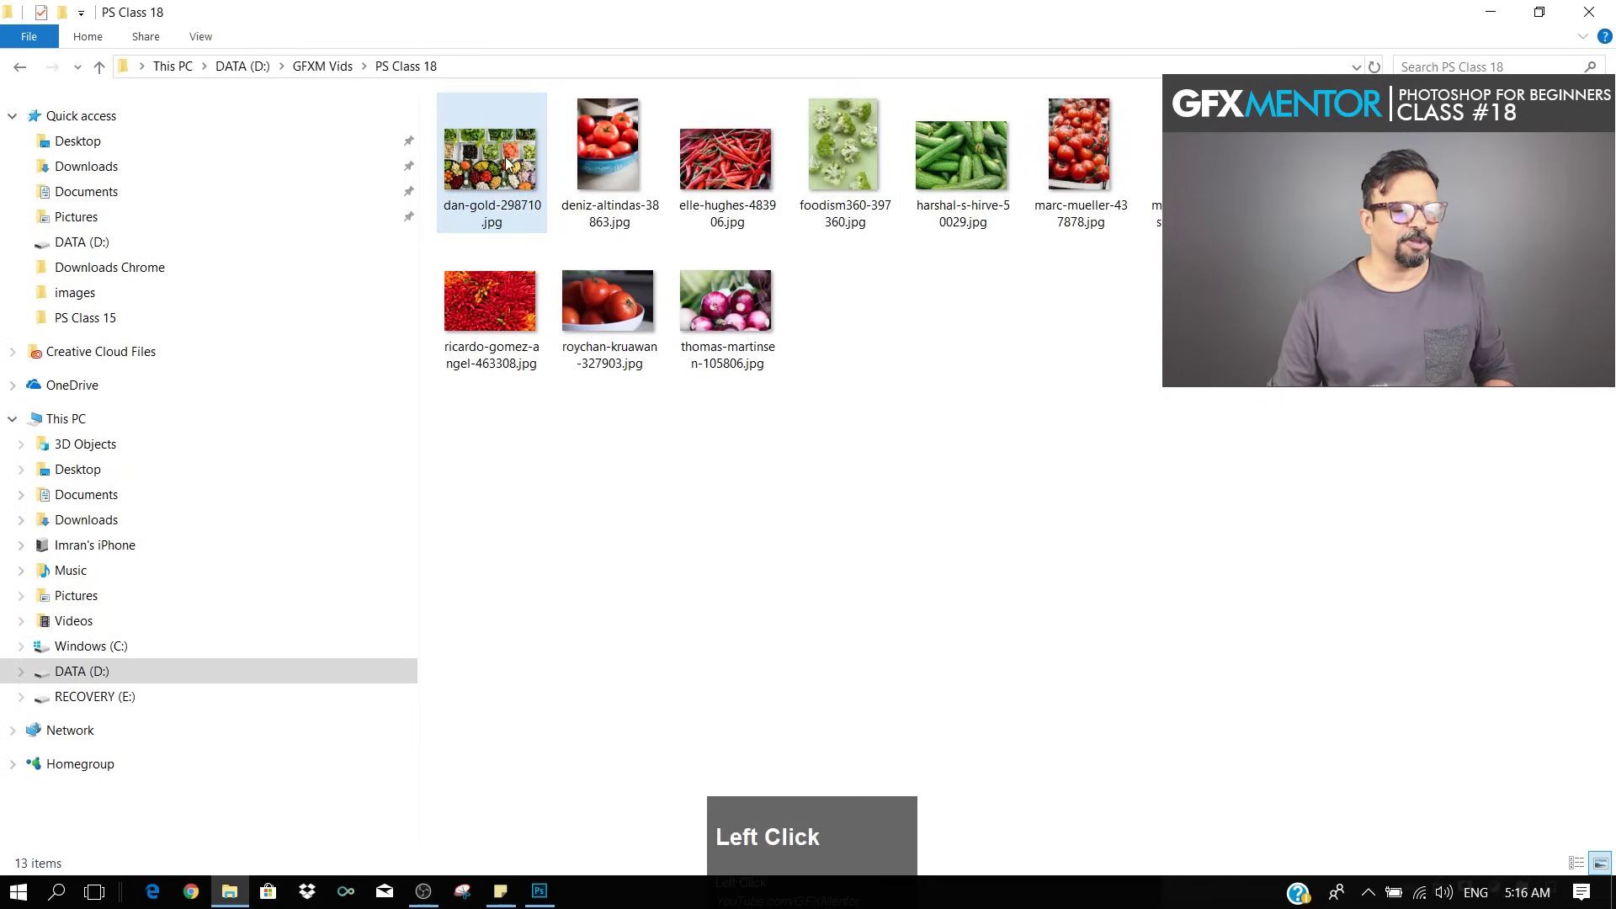
mouse_move(958, 151)
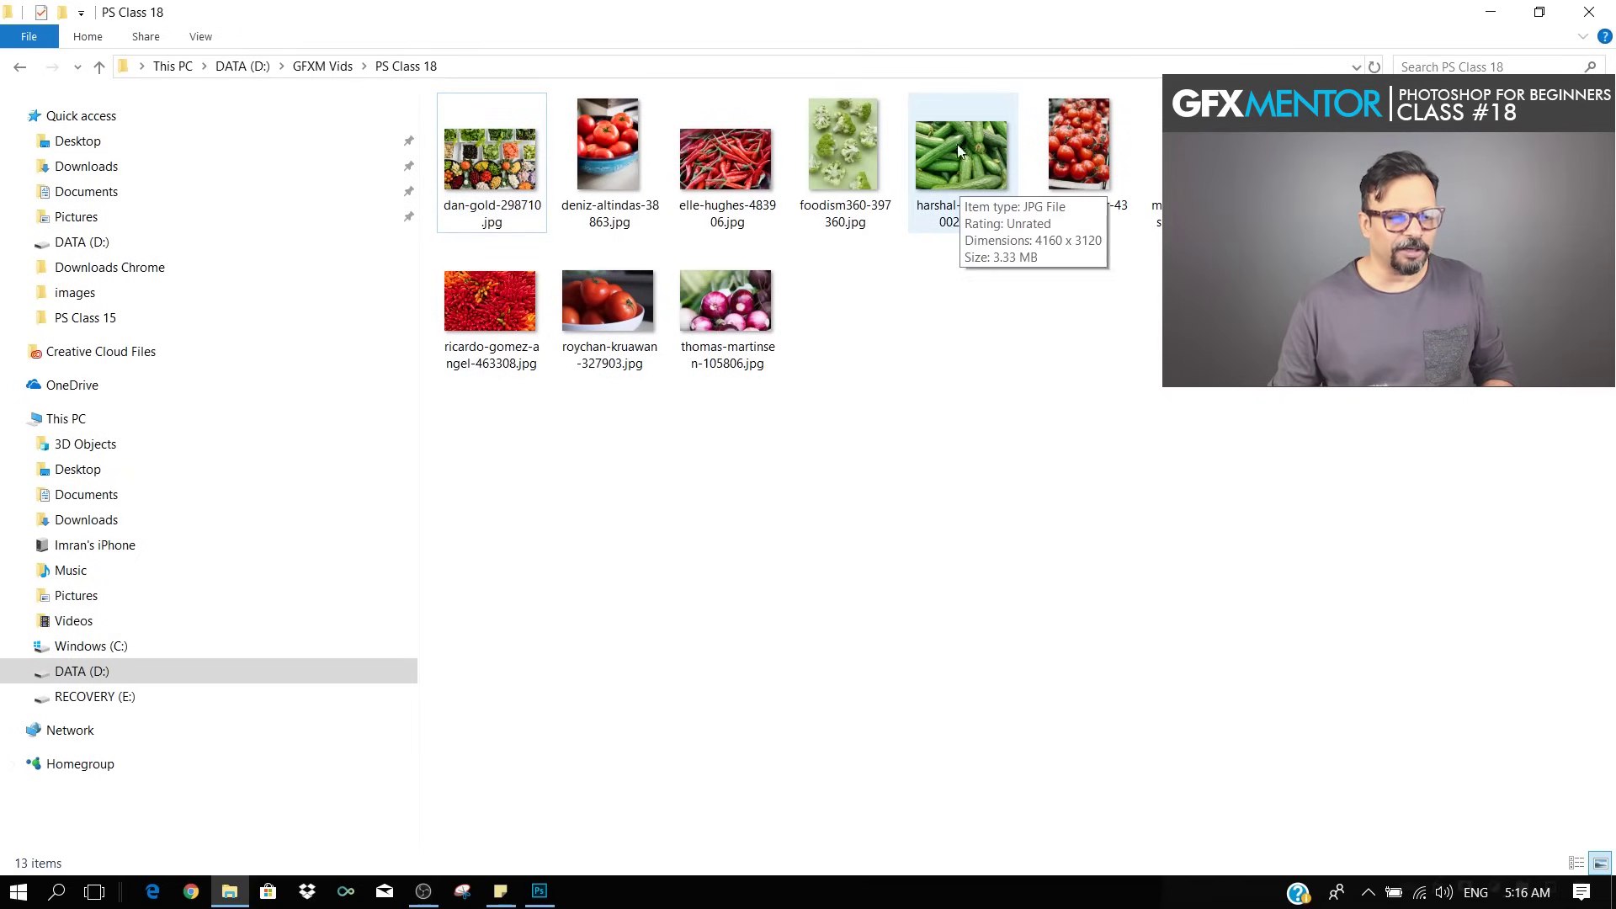
drag(969, 160, 775, 51)
drag(905, 412, 664, 404)
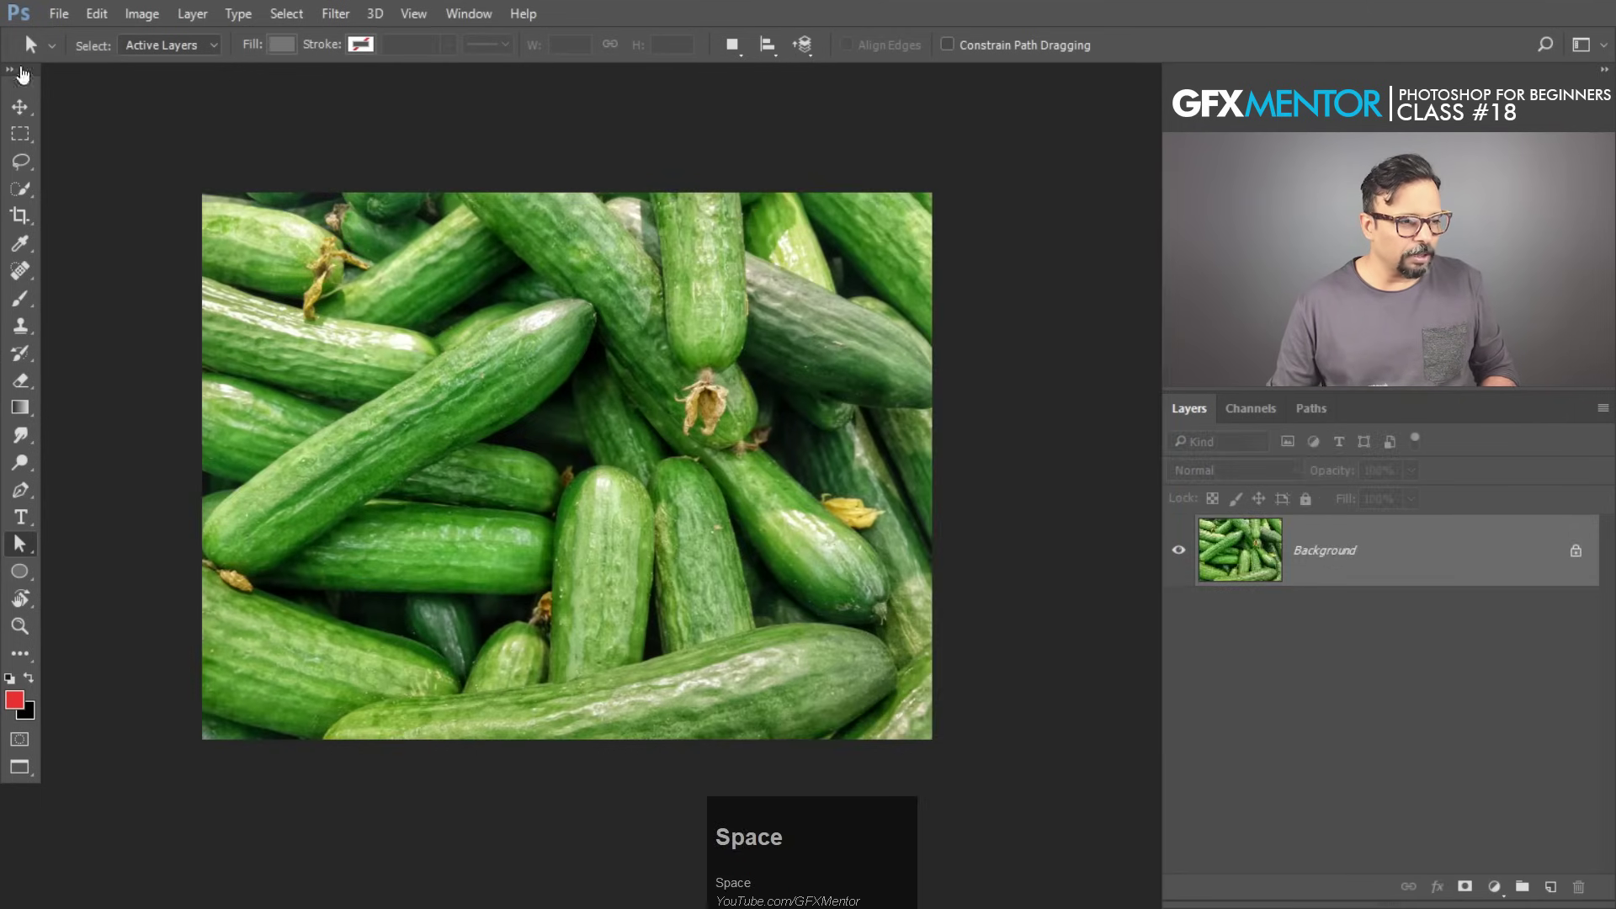
Copy a rectangular area around the large diagonal cucumber in the photo.
click(20, 133)
drag(263, 259, 577, 579)
key(ctrl+c)
drag(466, 361, 499, 423)
key(ctrl+c)
Paste the cucumber area into the VEGETABLES document above the text layer and clip it to the text.
key(ctrl+Tab)
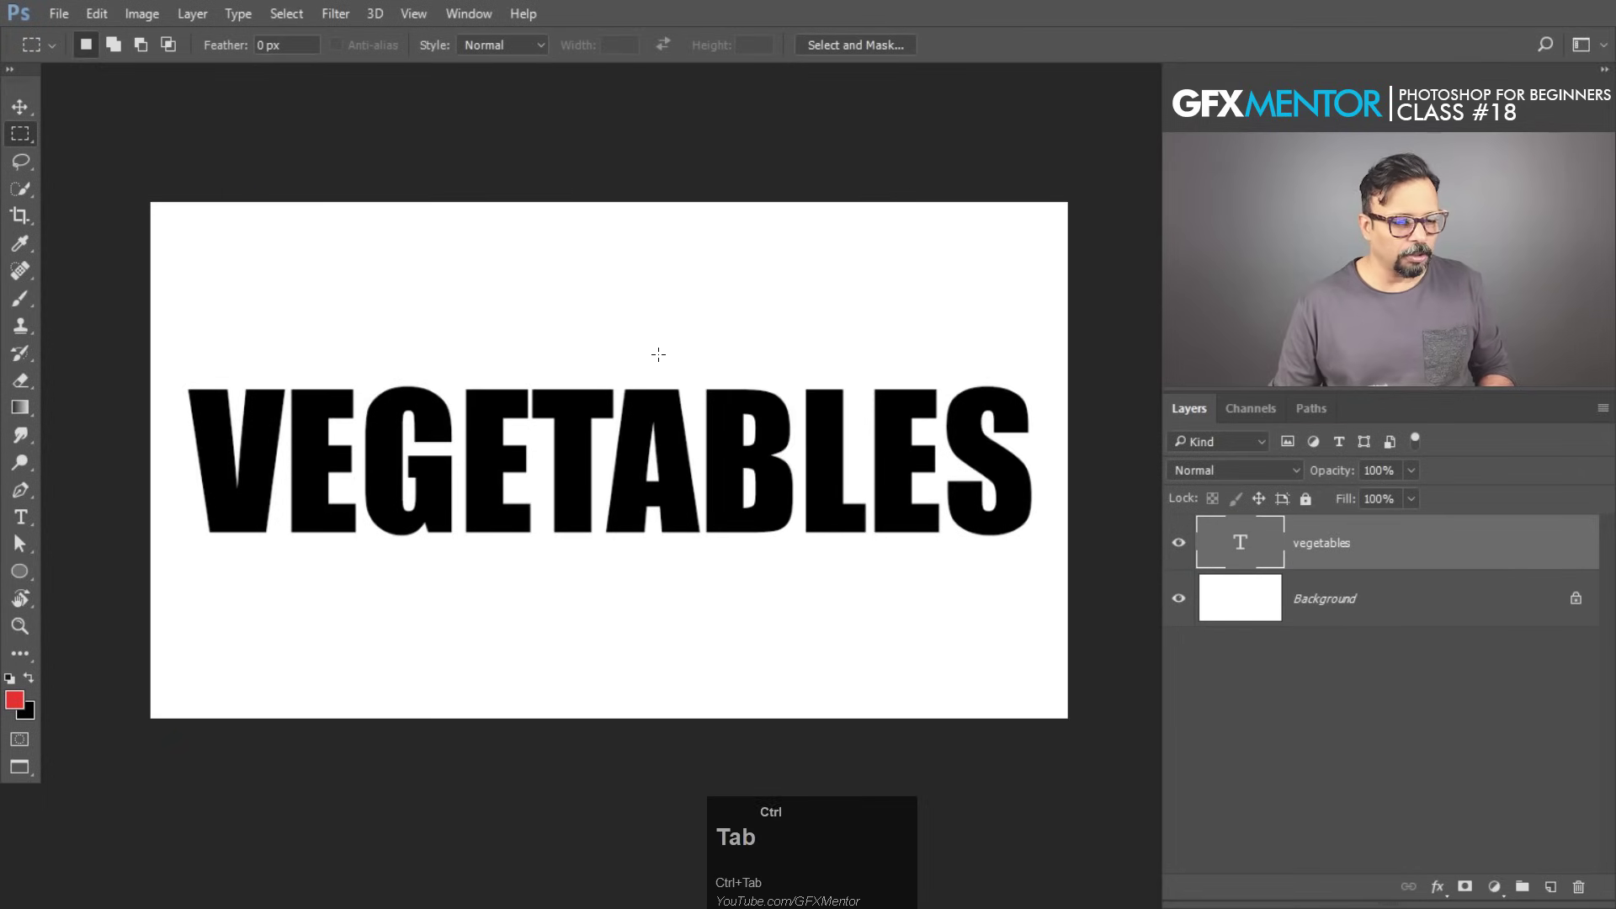
key(ctrl+v)
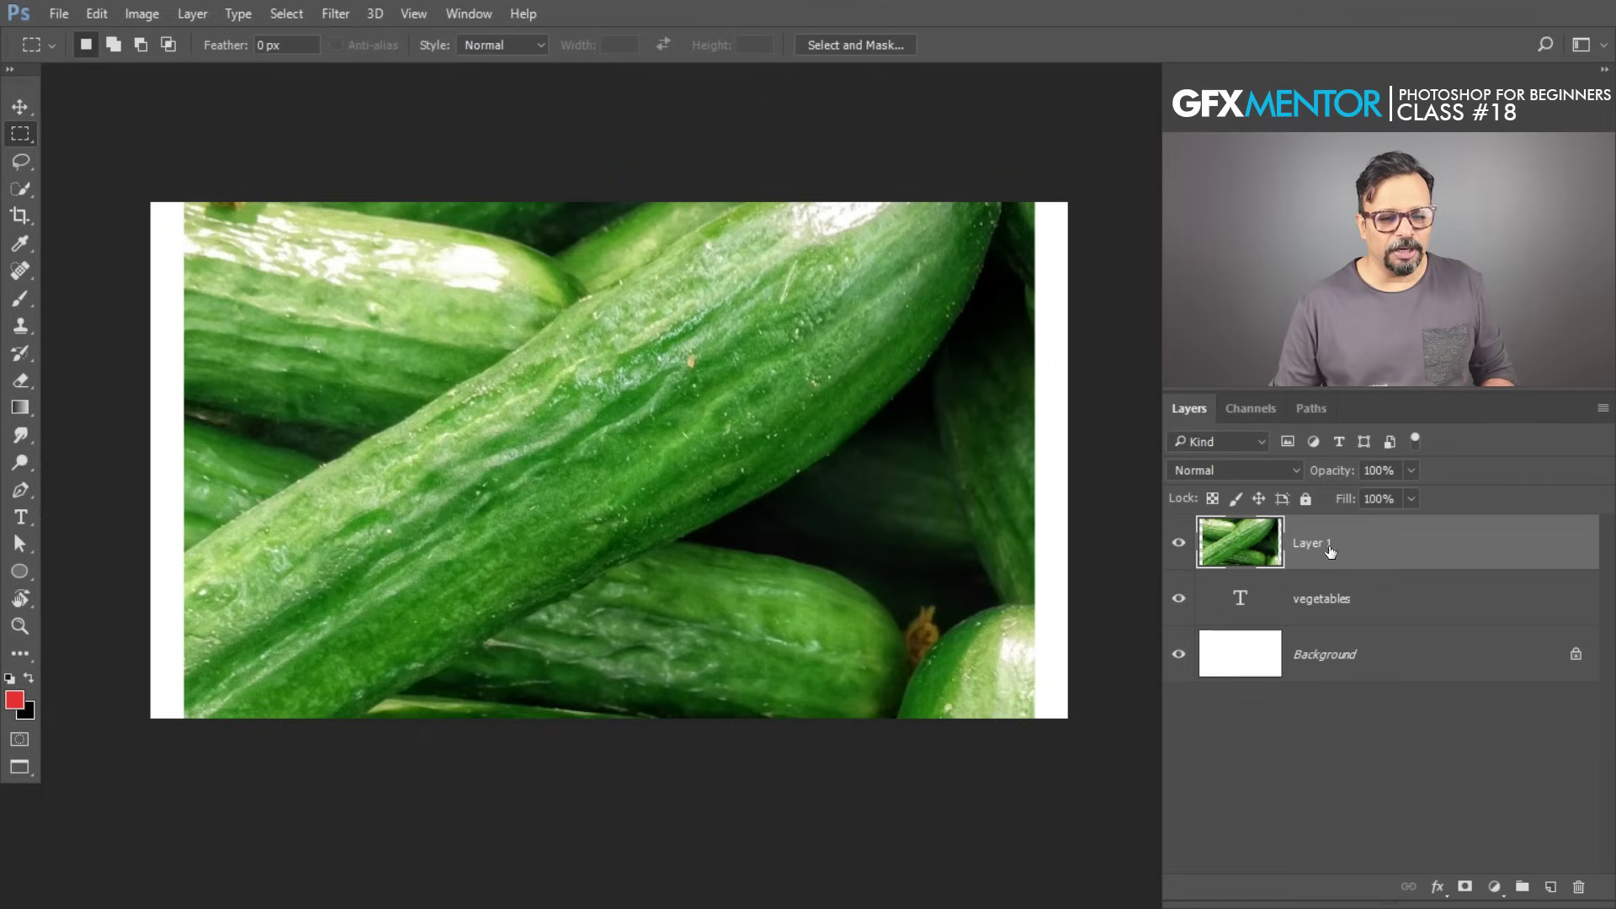
key(alt)
alt+click(1369, 568)
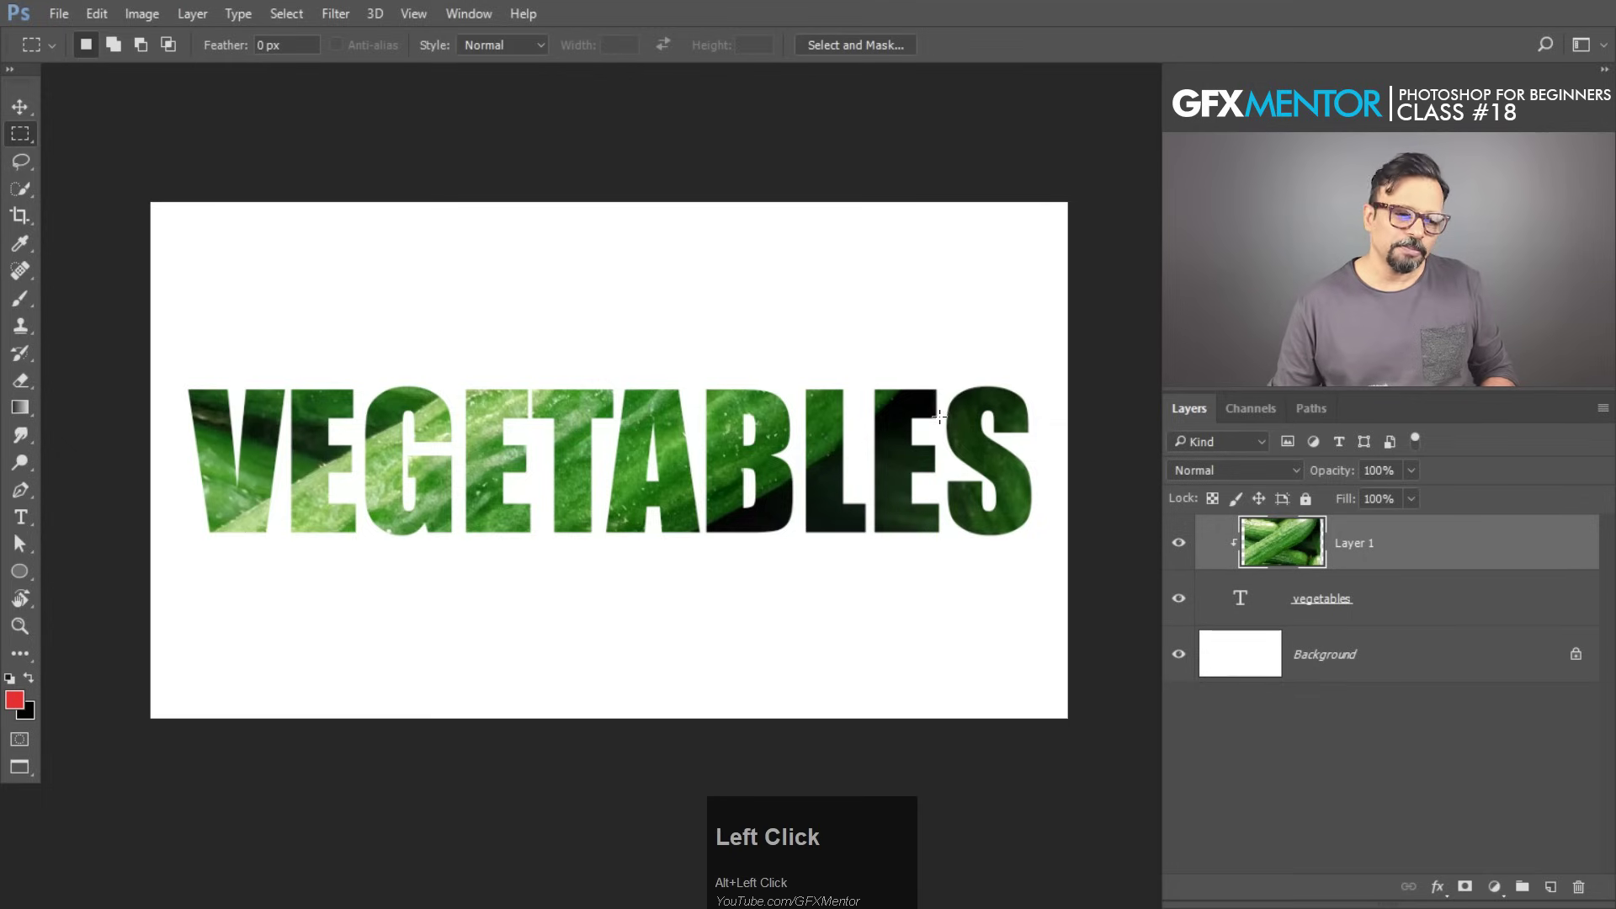
Scale the clipped cucumber layer down and place it over the letter V.
key(v)
mouse_move(860, 459)
mouse_down()
mouse_move(938, 455)
mouse_move(912, 480)
mouse_move(926, 459)
mouse_move(857, 481)
mouse_move(939, 477)
mouse_move(855, 475)
mouse_up()
key(ctrl)
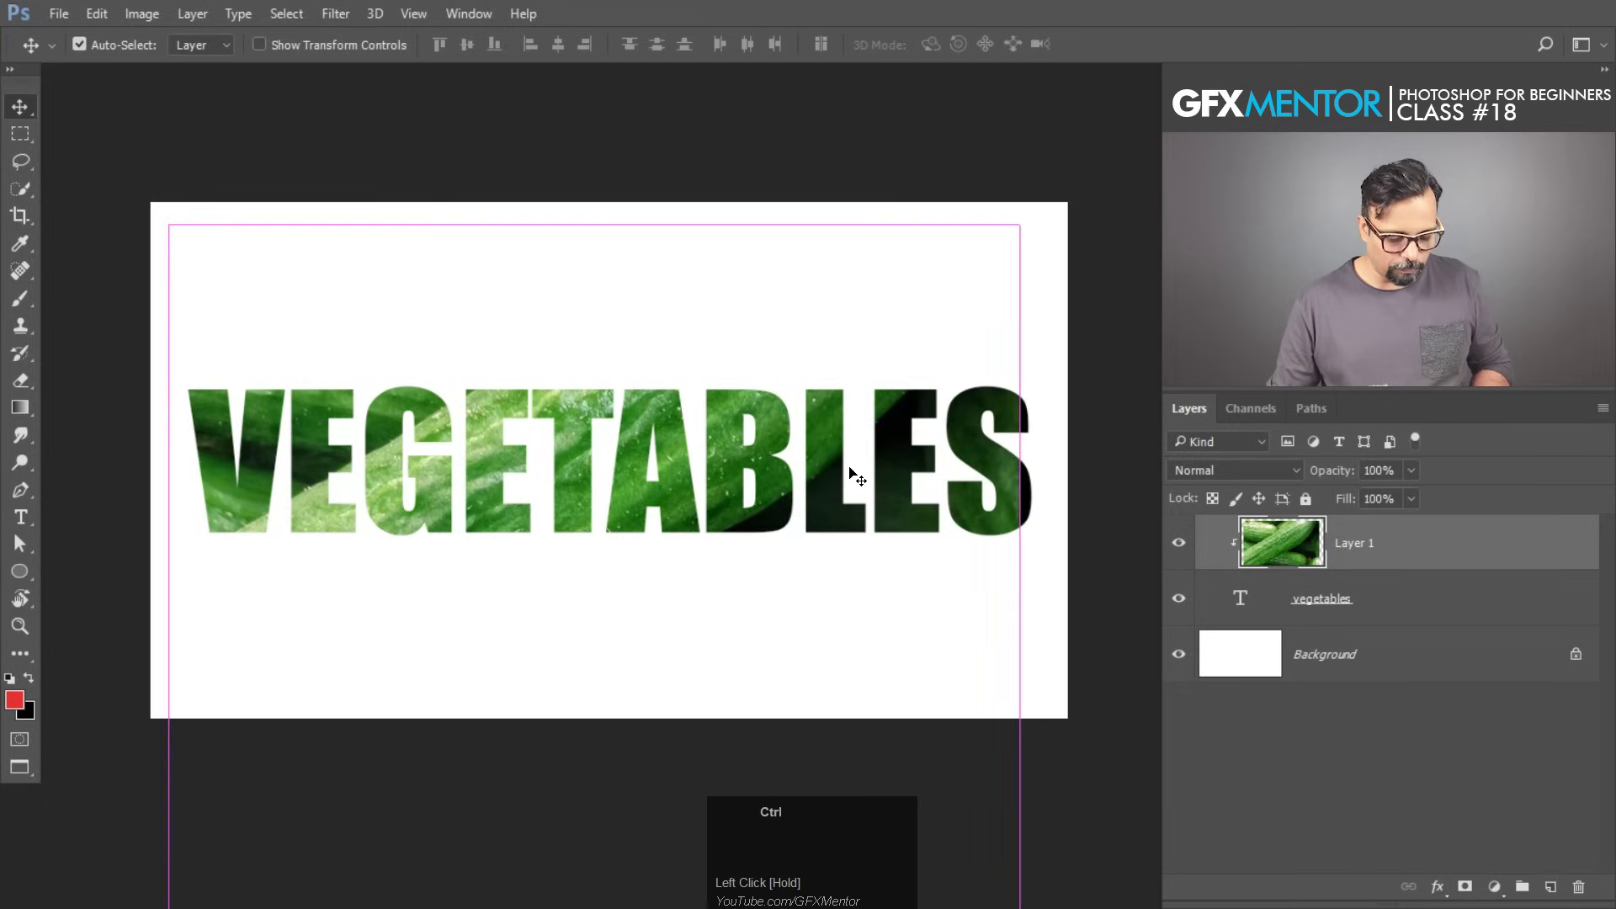
key(ctrl+t)
drag(1026, 227, 643, 552)
drag(637, 648, 280, 446)
key(Return)
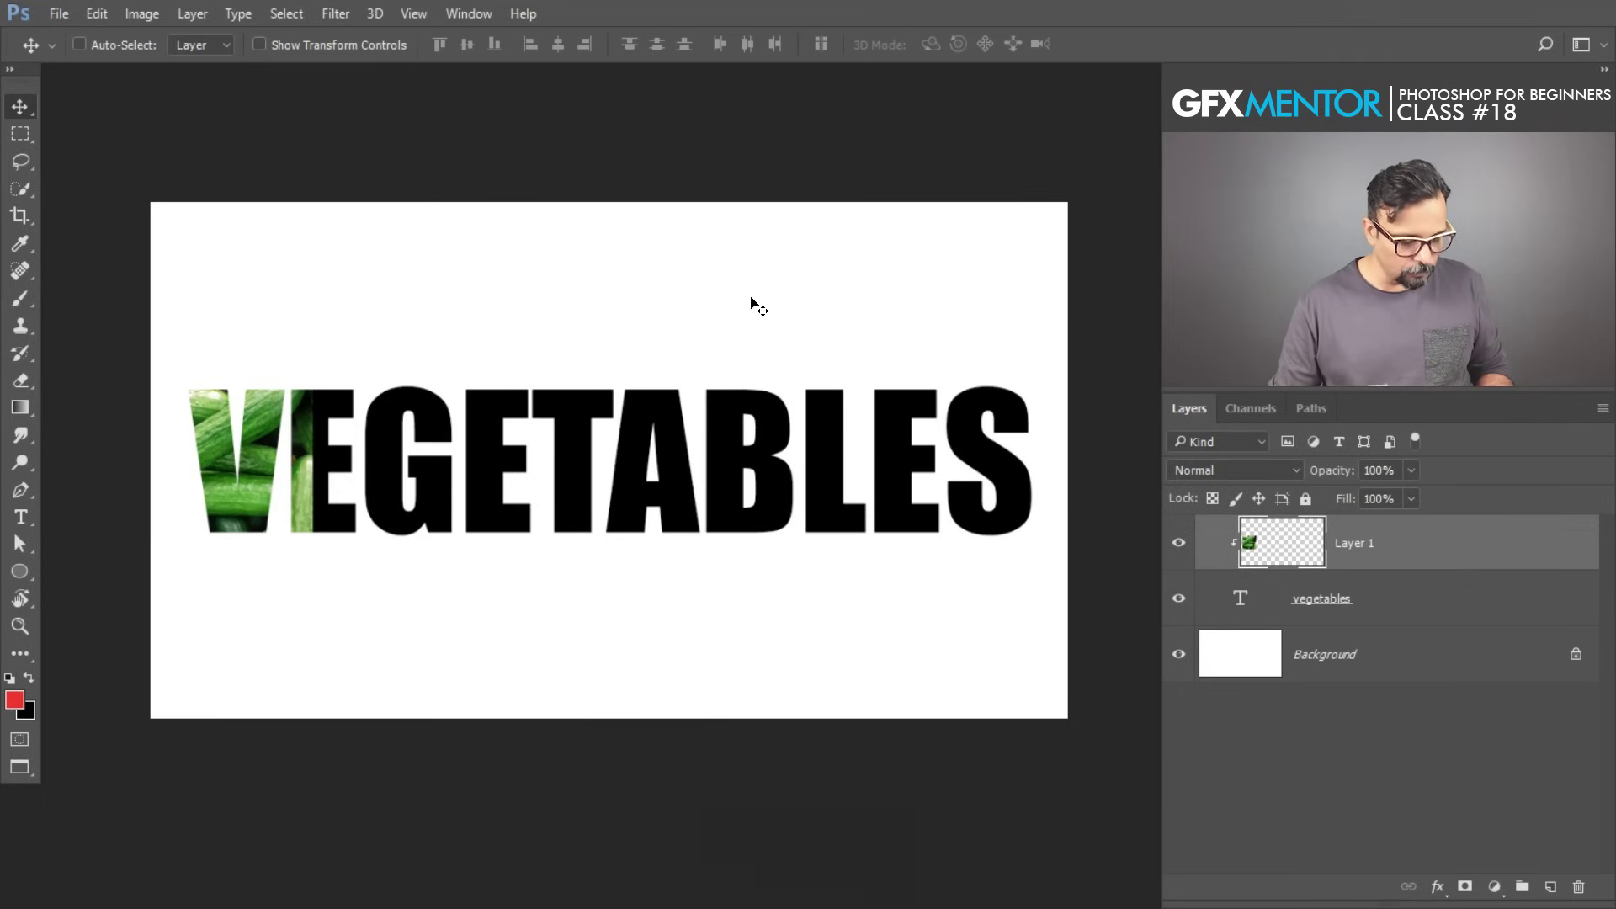
Open the green cauliflower photo from the PS Class 18 folder and copy a rectangular area around one floret.
key(alt+Tab)
drag(852, 139, 721, 318)
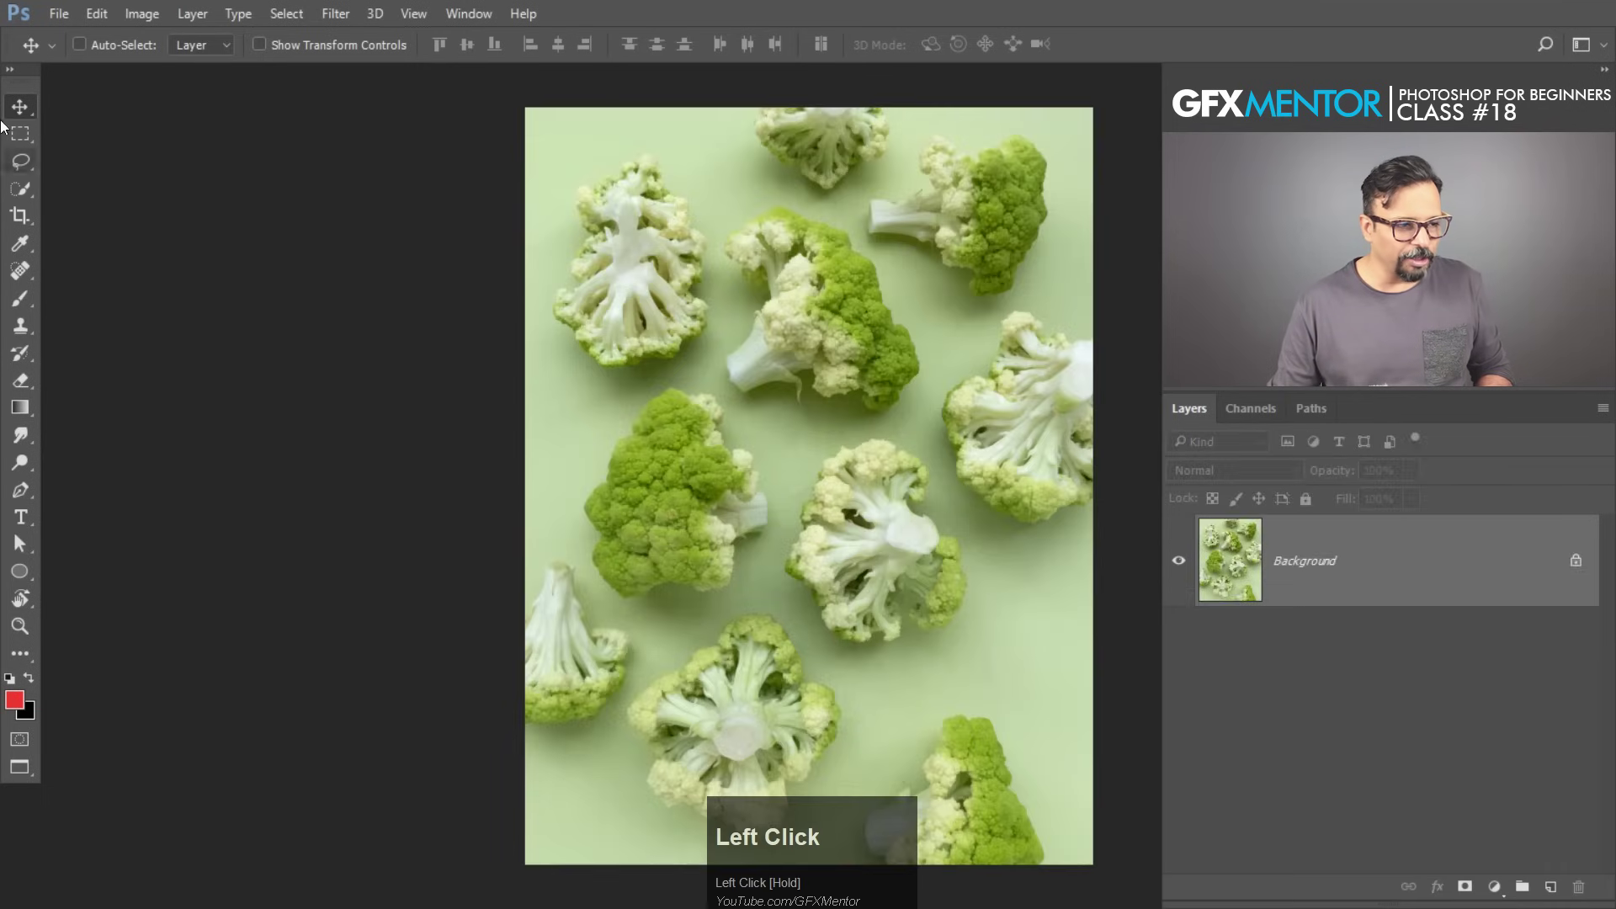
click(19, 133)
drag(660, 474, 708, 554)
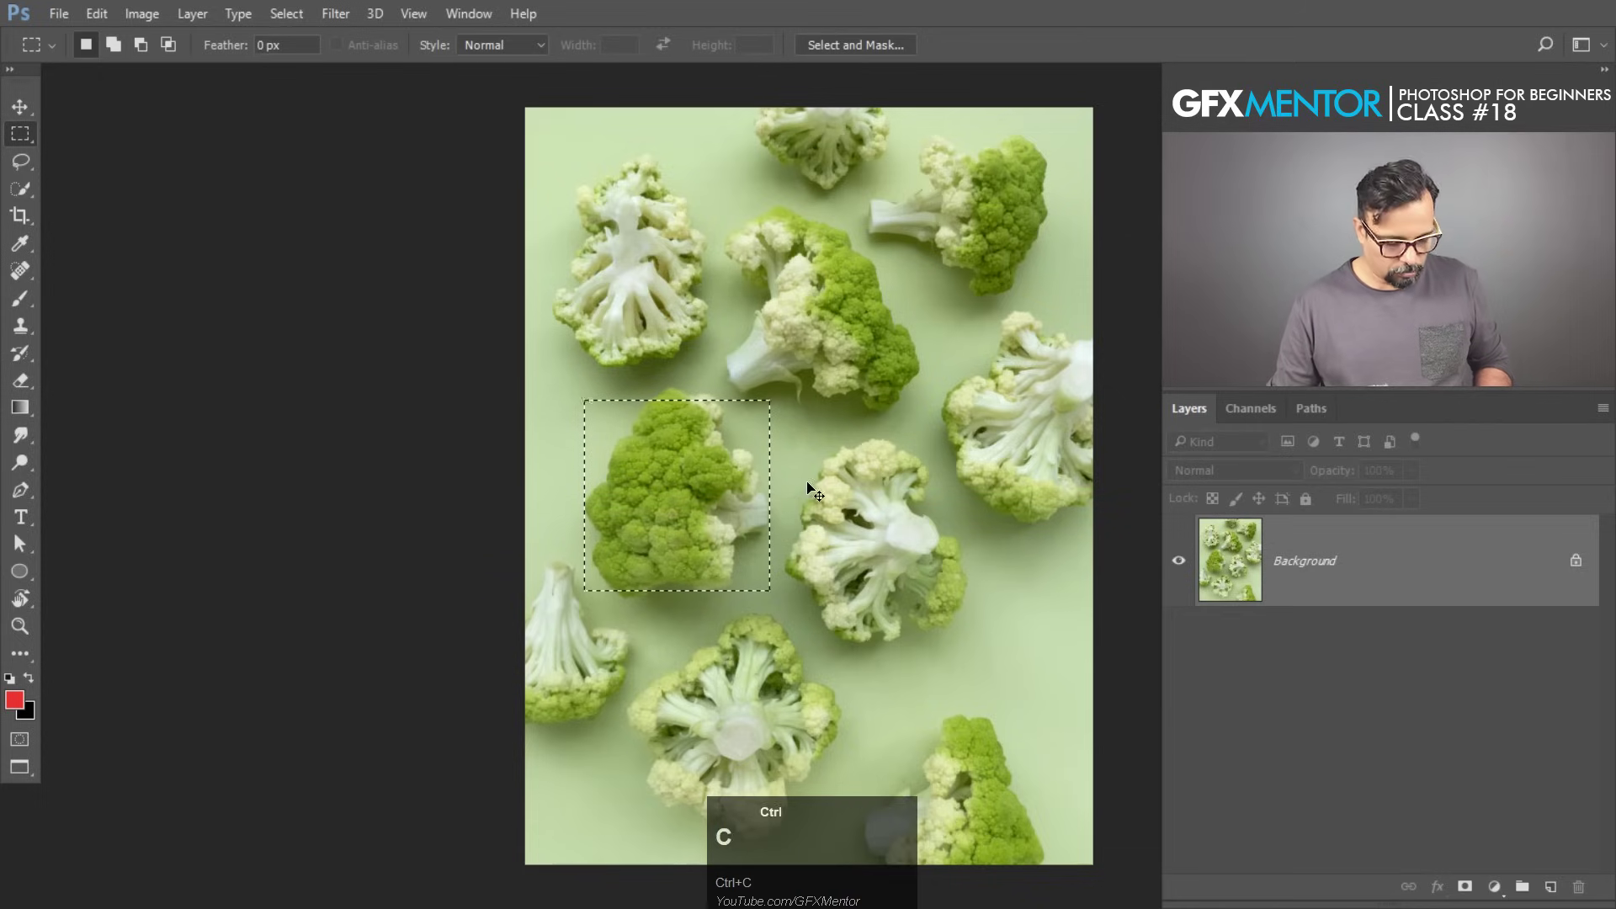
Paste the cauliflower into the VEGETABLES document, scale it down to roughly letter height and clip it to the text.
key(ctrl+Tab)
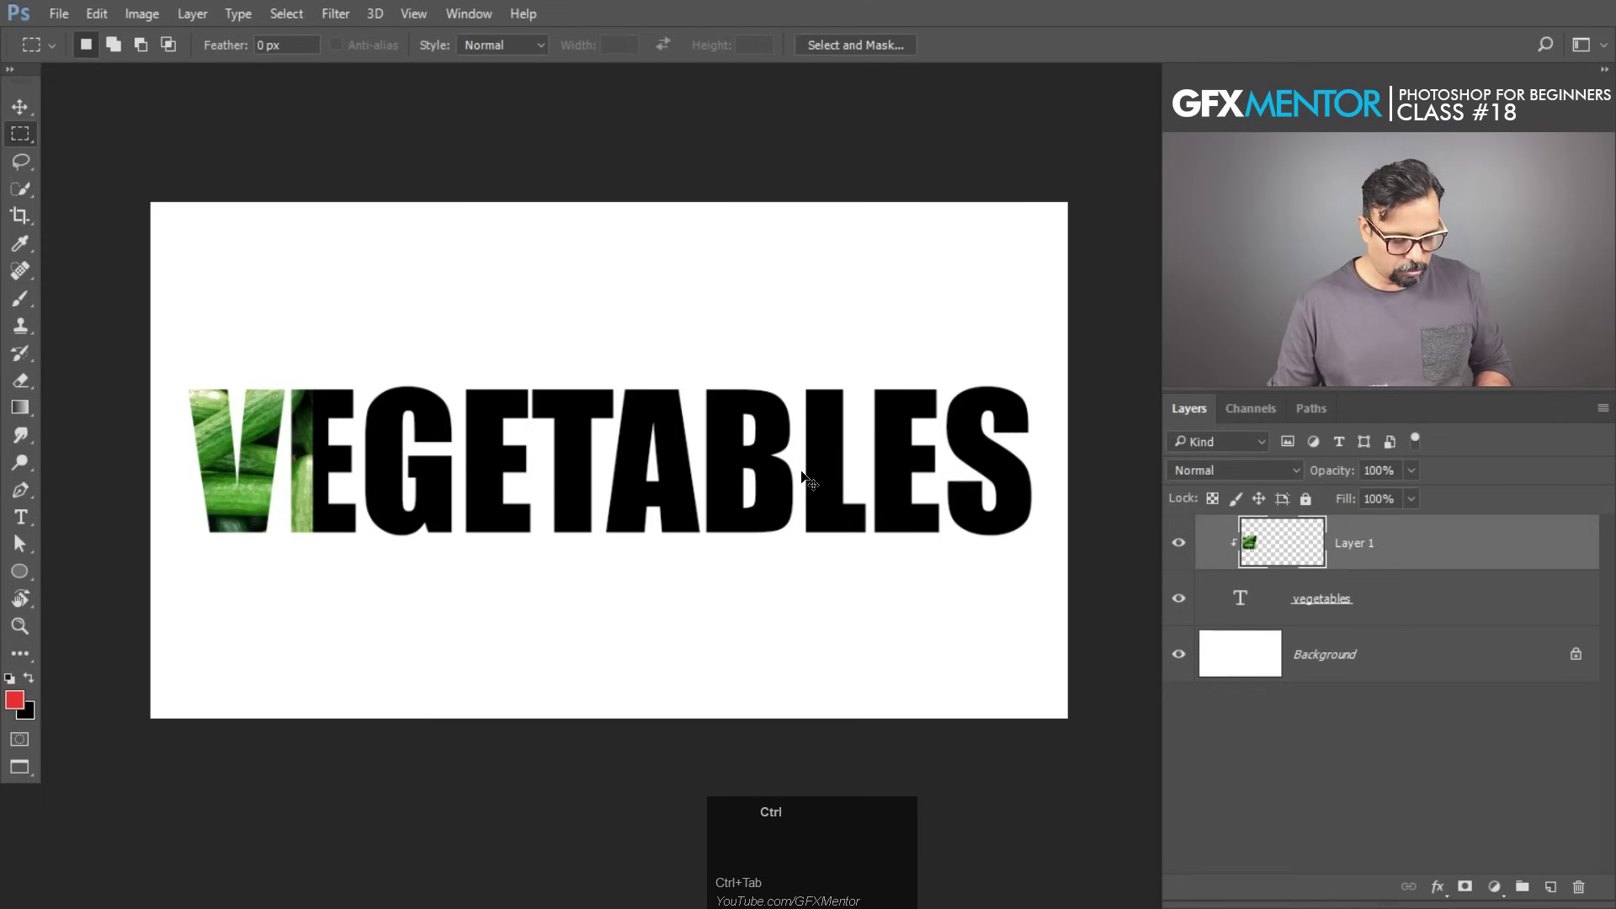
key(ctrl+v)
key(ctrl+t)
drag(859, 197, 685, 346)
key(Return)
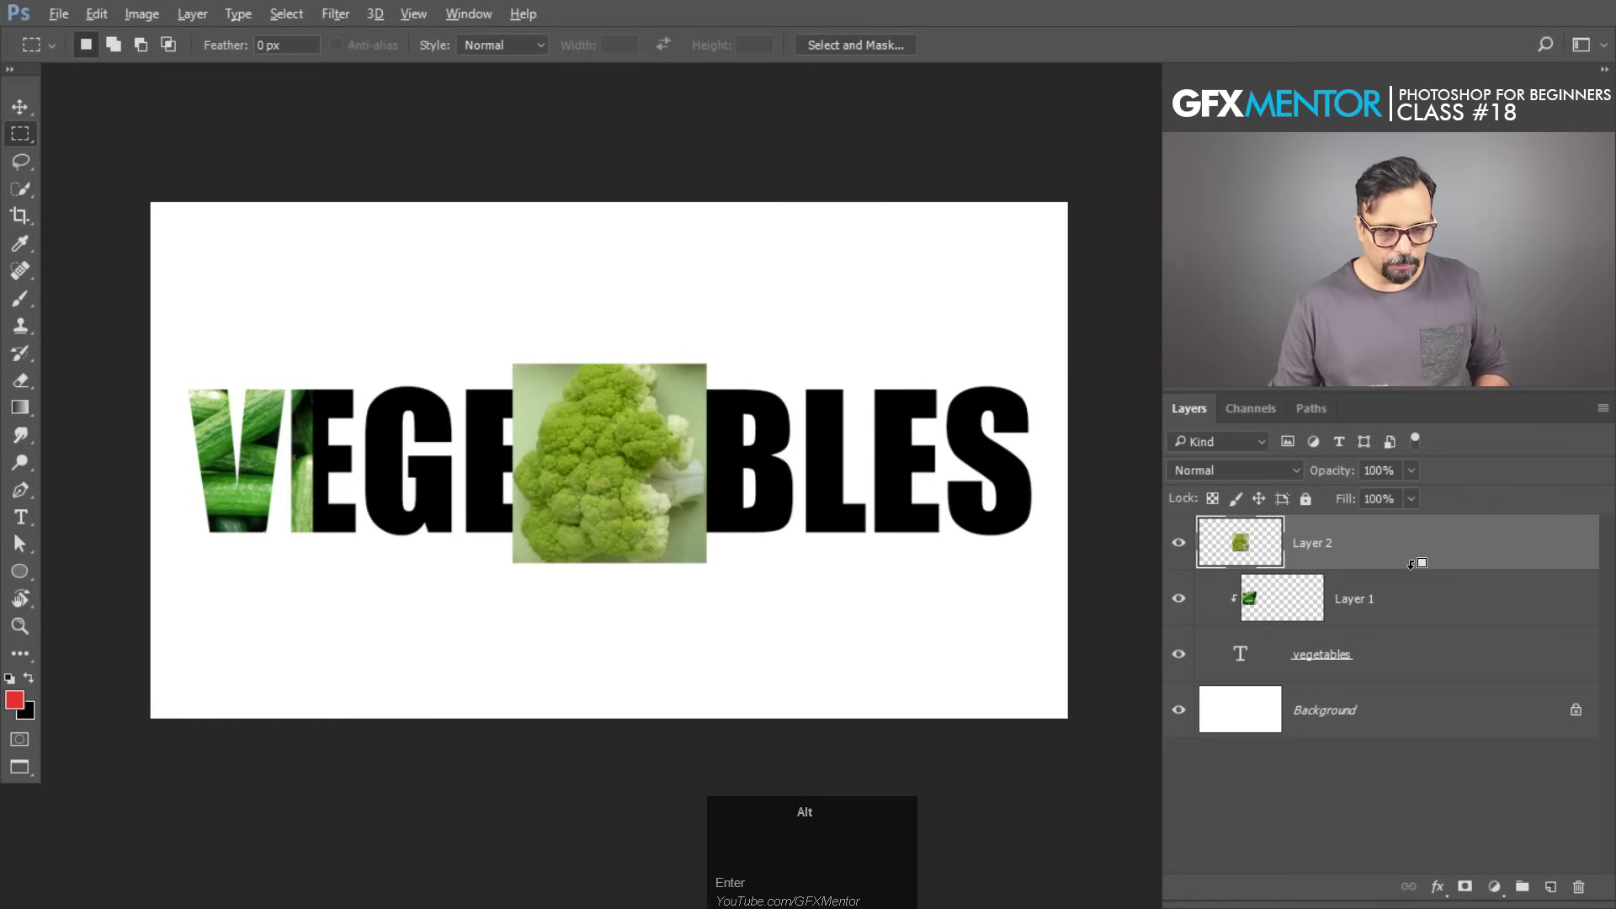
alt+click(1417, 563)
Move the clipped cauliflower layer over the first letter E.
mouse_move(299, 484)
mouse_down()
mouse_move(322, 487)
mouse_move(296, 482)
mouse_up()
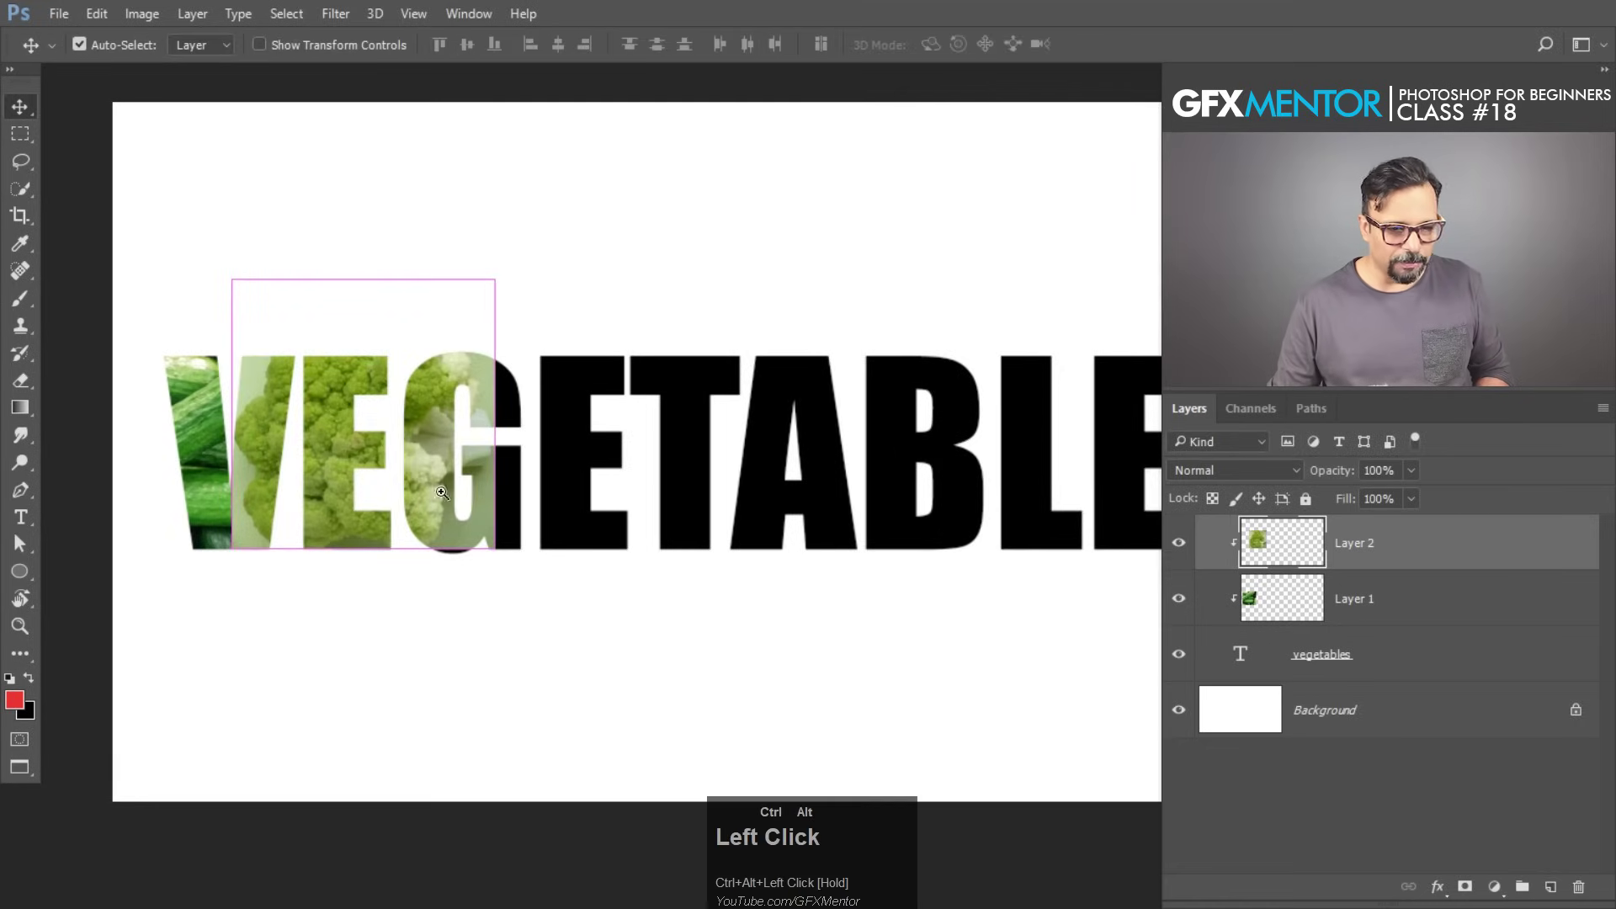
drag(325, 418, 512, 433)
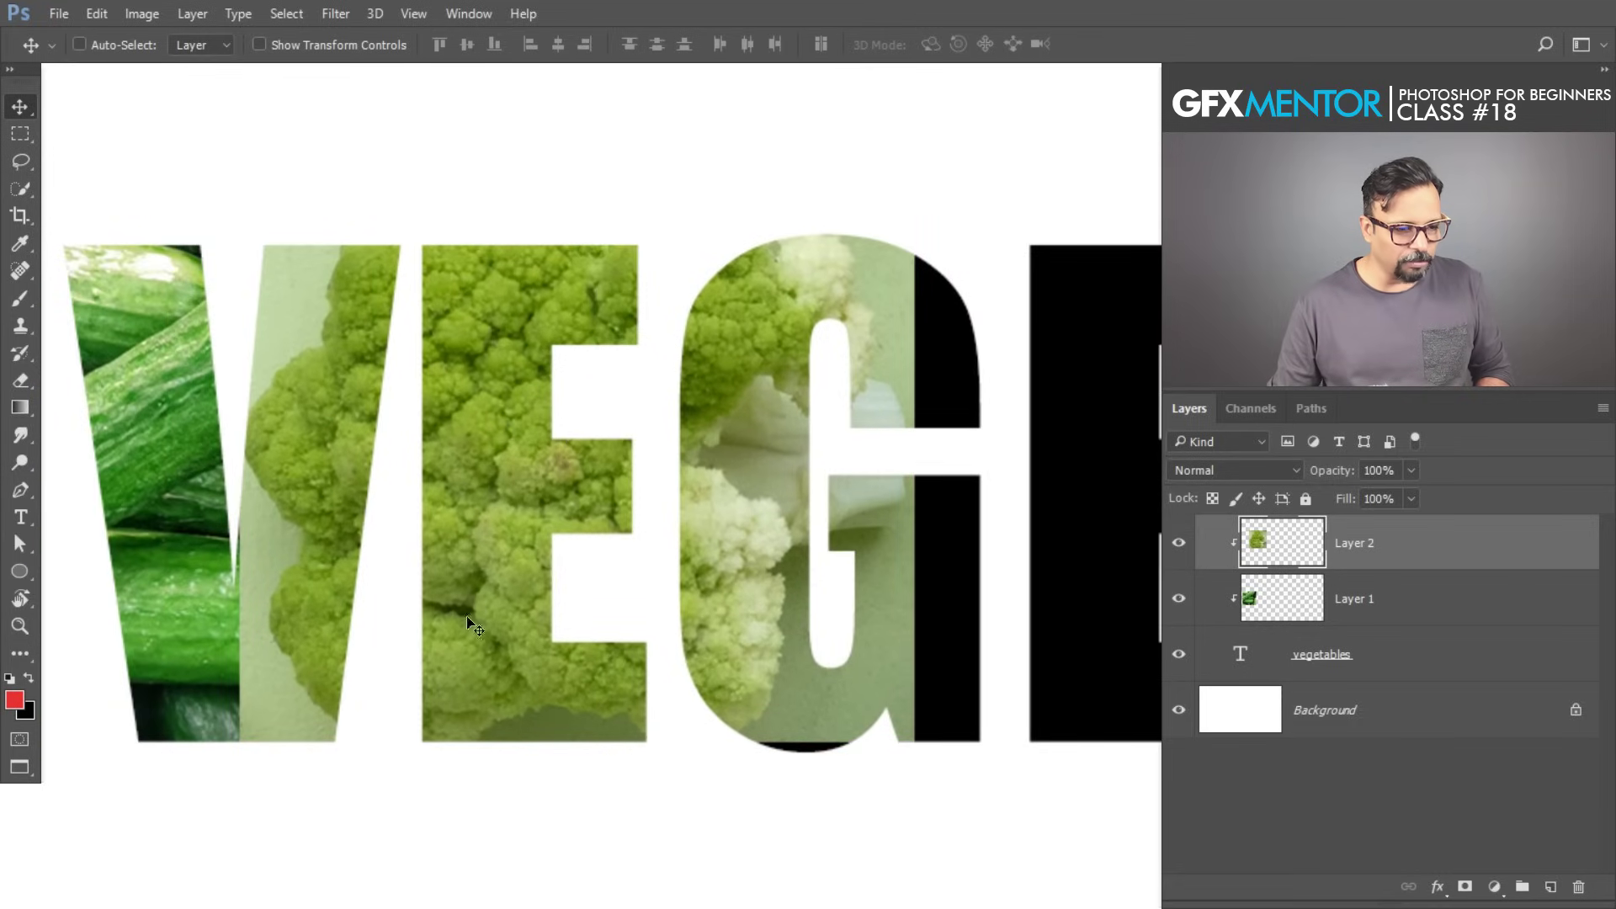
drag(495, 551, 495, 573)
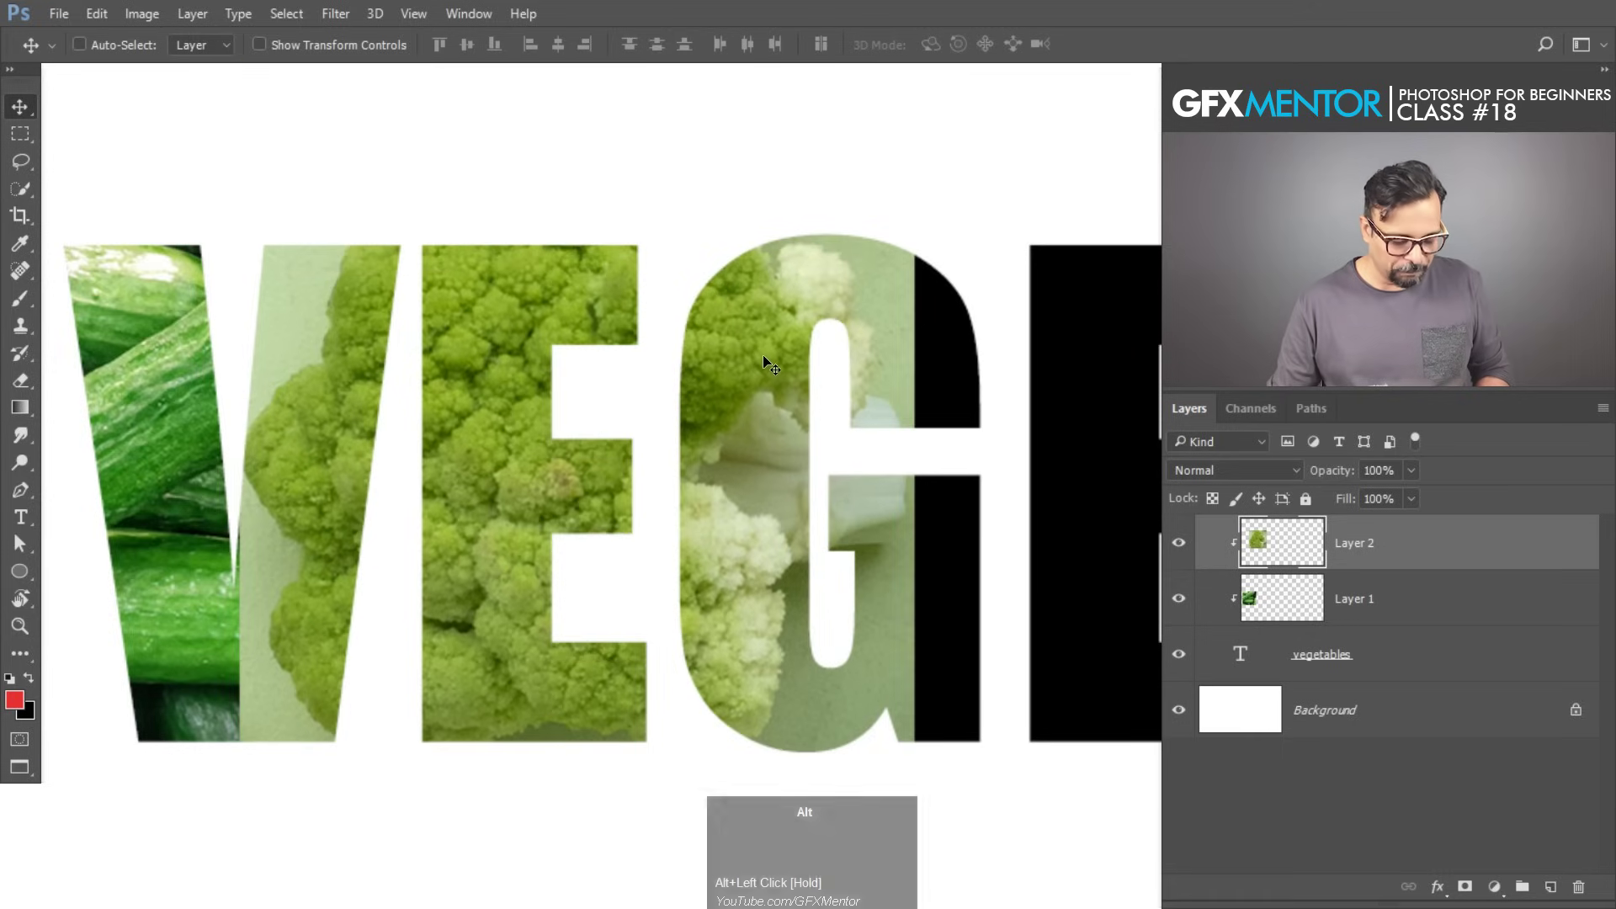
Try erasing the cauliflower from the letters G and V with the Eraser, and undo the strokes.
key(e)
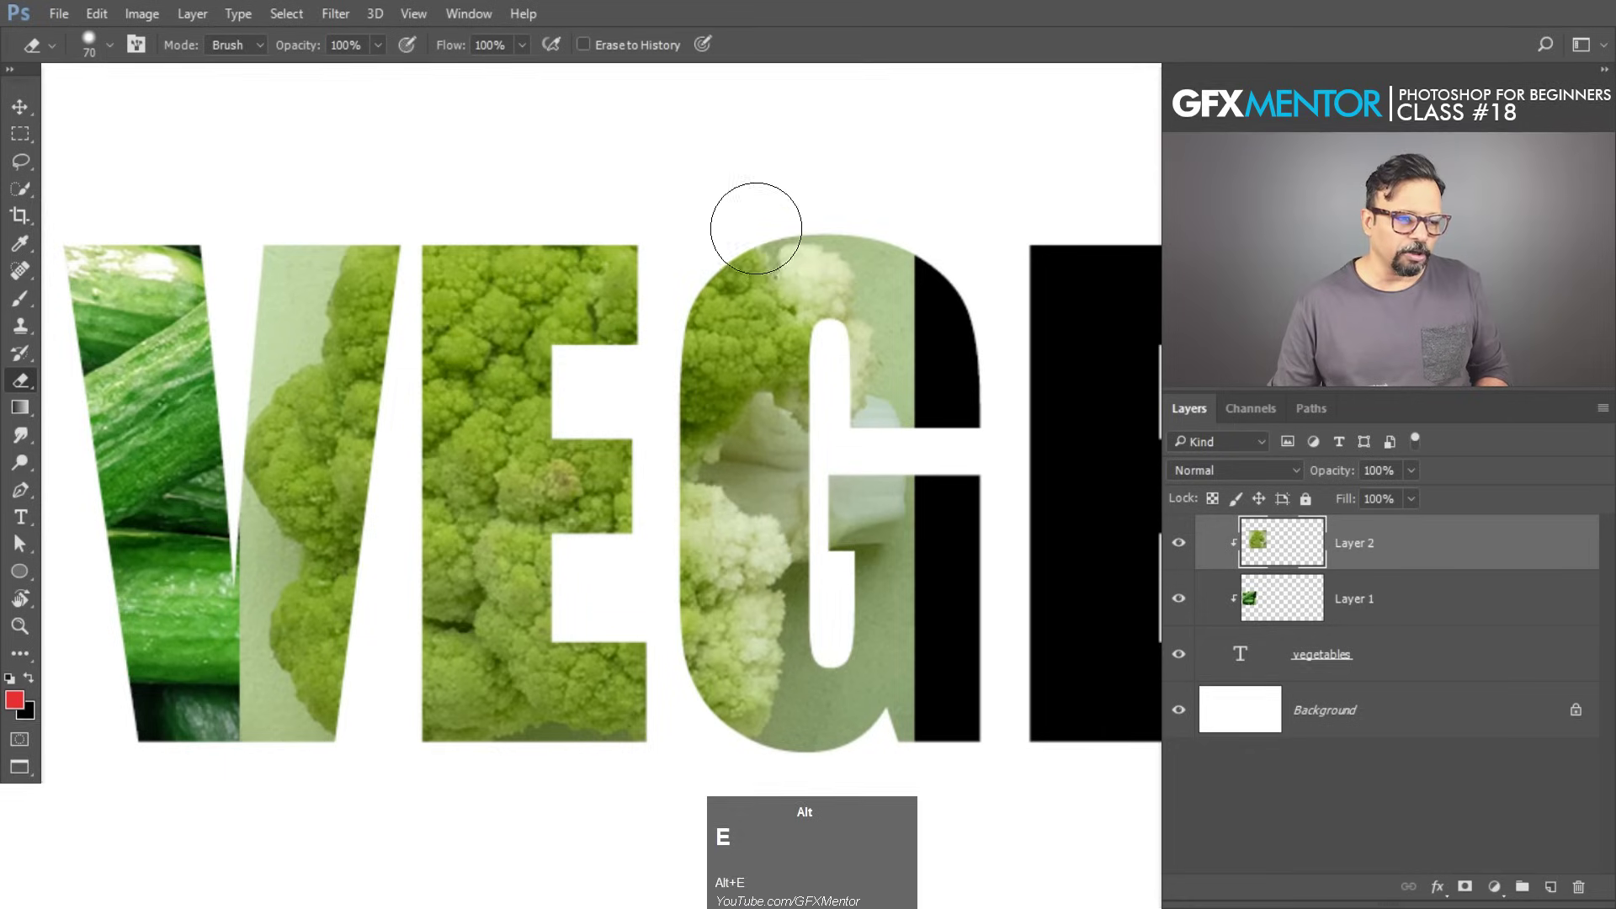
mouse_move(873, 226)
mouse_down()
mouse_move(895, 238)
mouse_move(878, 515)
mouse_move(696, 397)
mouse_move(729, 416)
mouse_move(769, 740)
mouse_move(909, 570)
mouse_move(786, 480)
mouse_move(823, 280)
mouse_up()
mouse_move(355, 239)
mouse_down()
mouse_move(300, 730)
mouse_move(276, 739)
mouse_move(256, 413)
mouse_move(279, 227)
mouse_up()
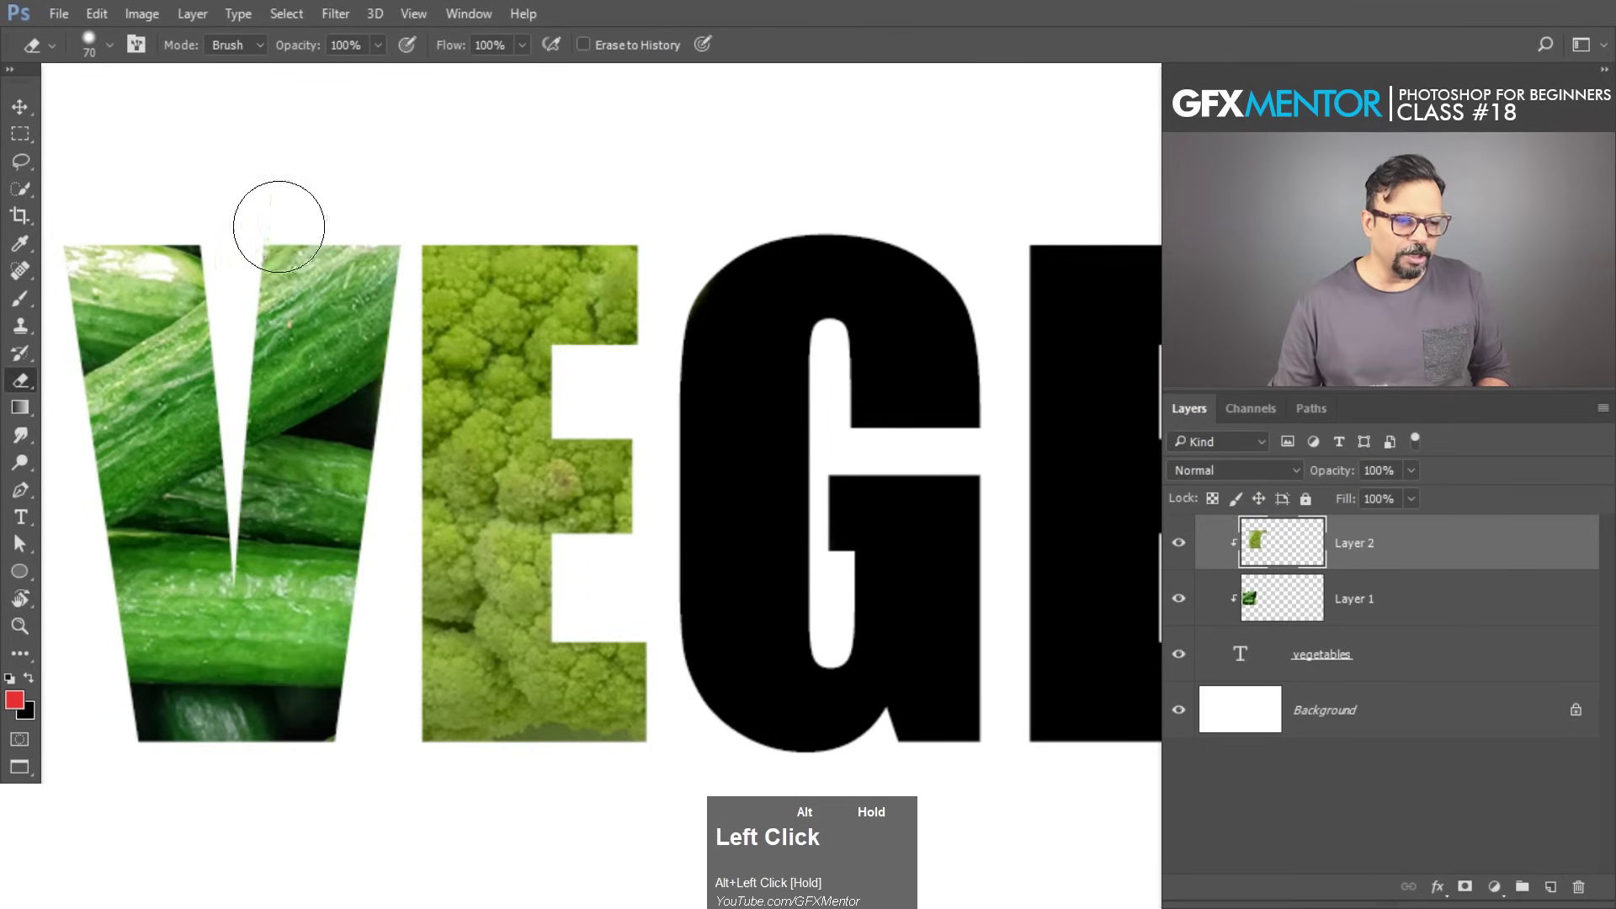
key(ctrl+alt+z)
key(ctrl+alt+z)
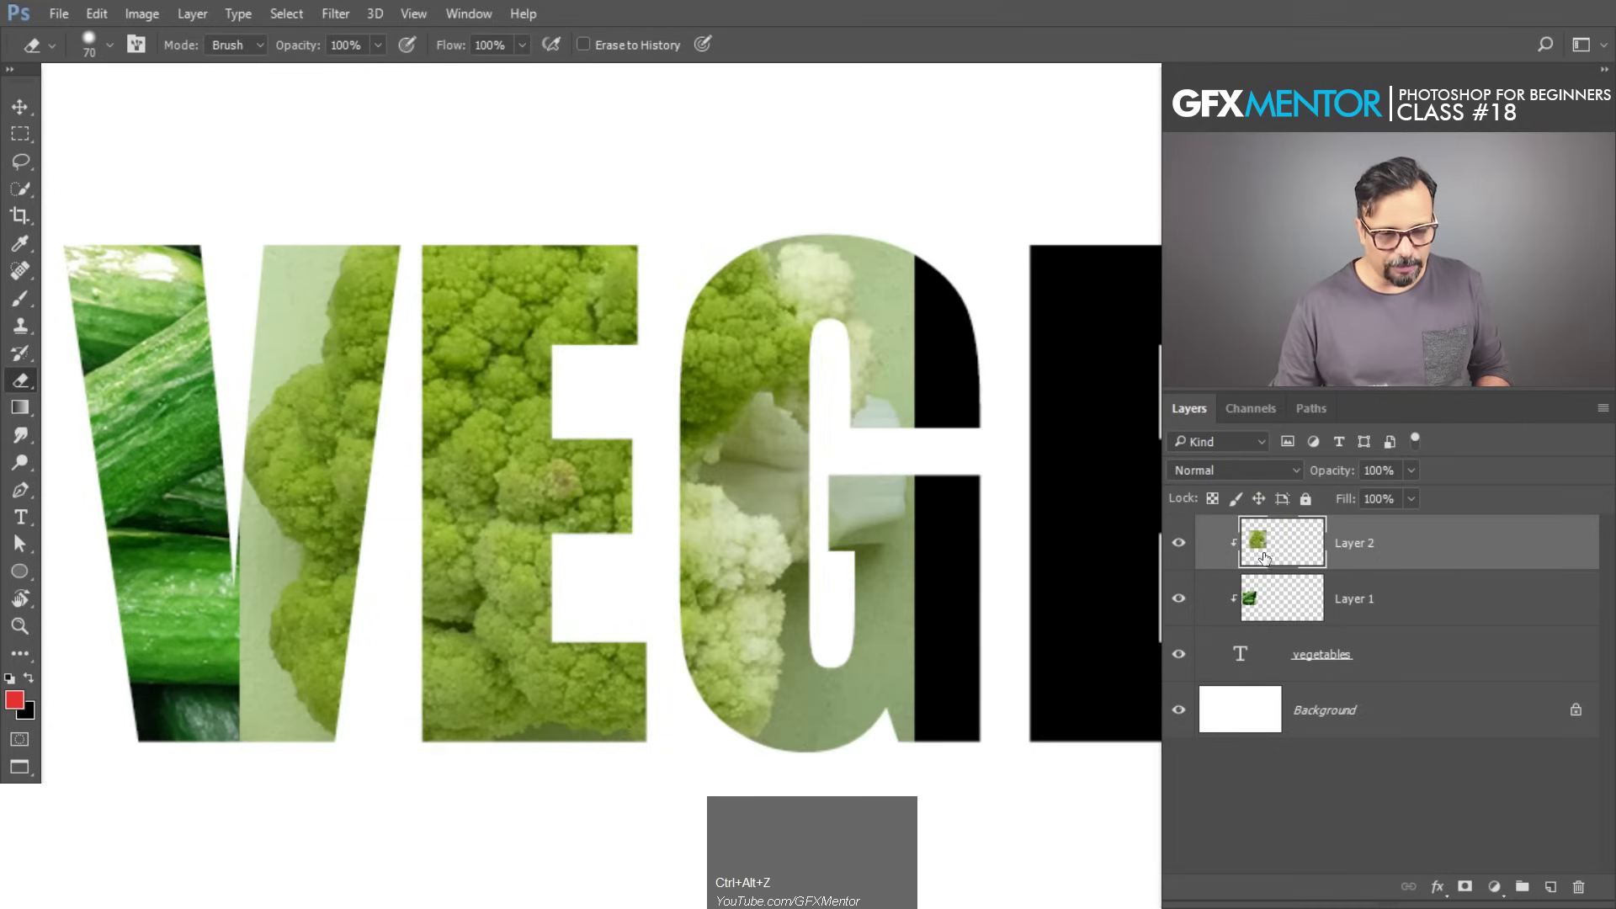
Add a layer mask to Layer 2 and paint black on it over the V's right stroke with a size 90 brush.
click(1466, 887)
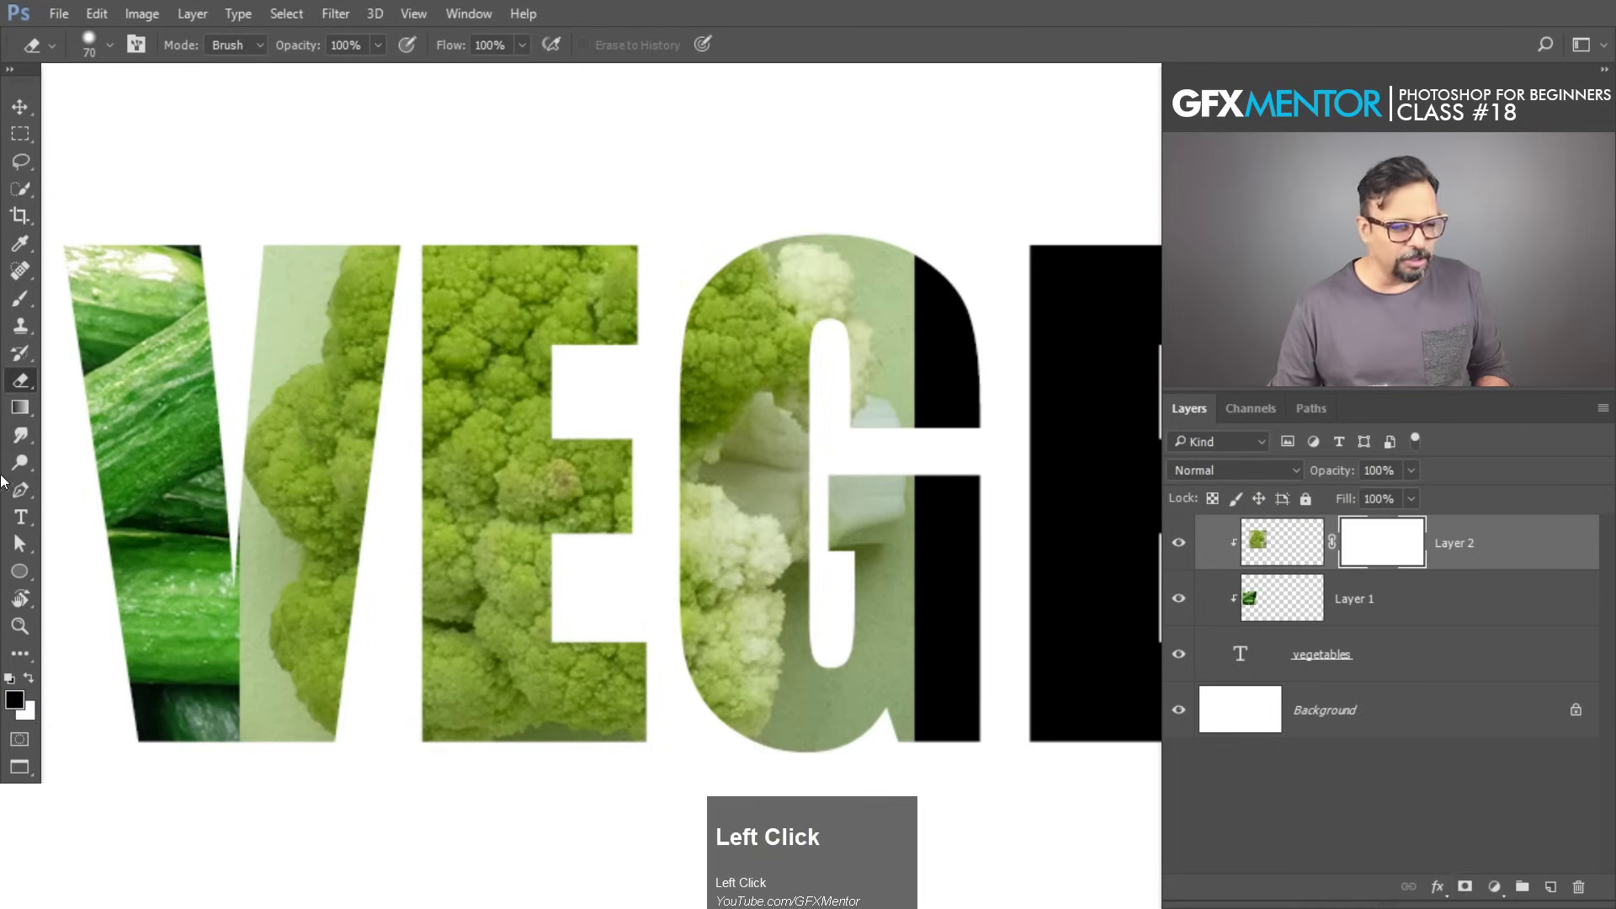
click(21, 298)
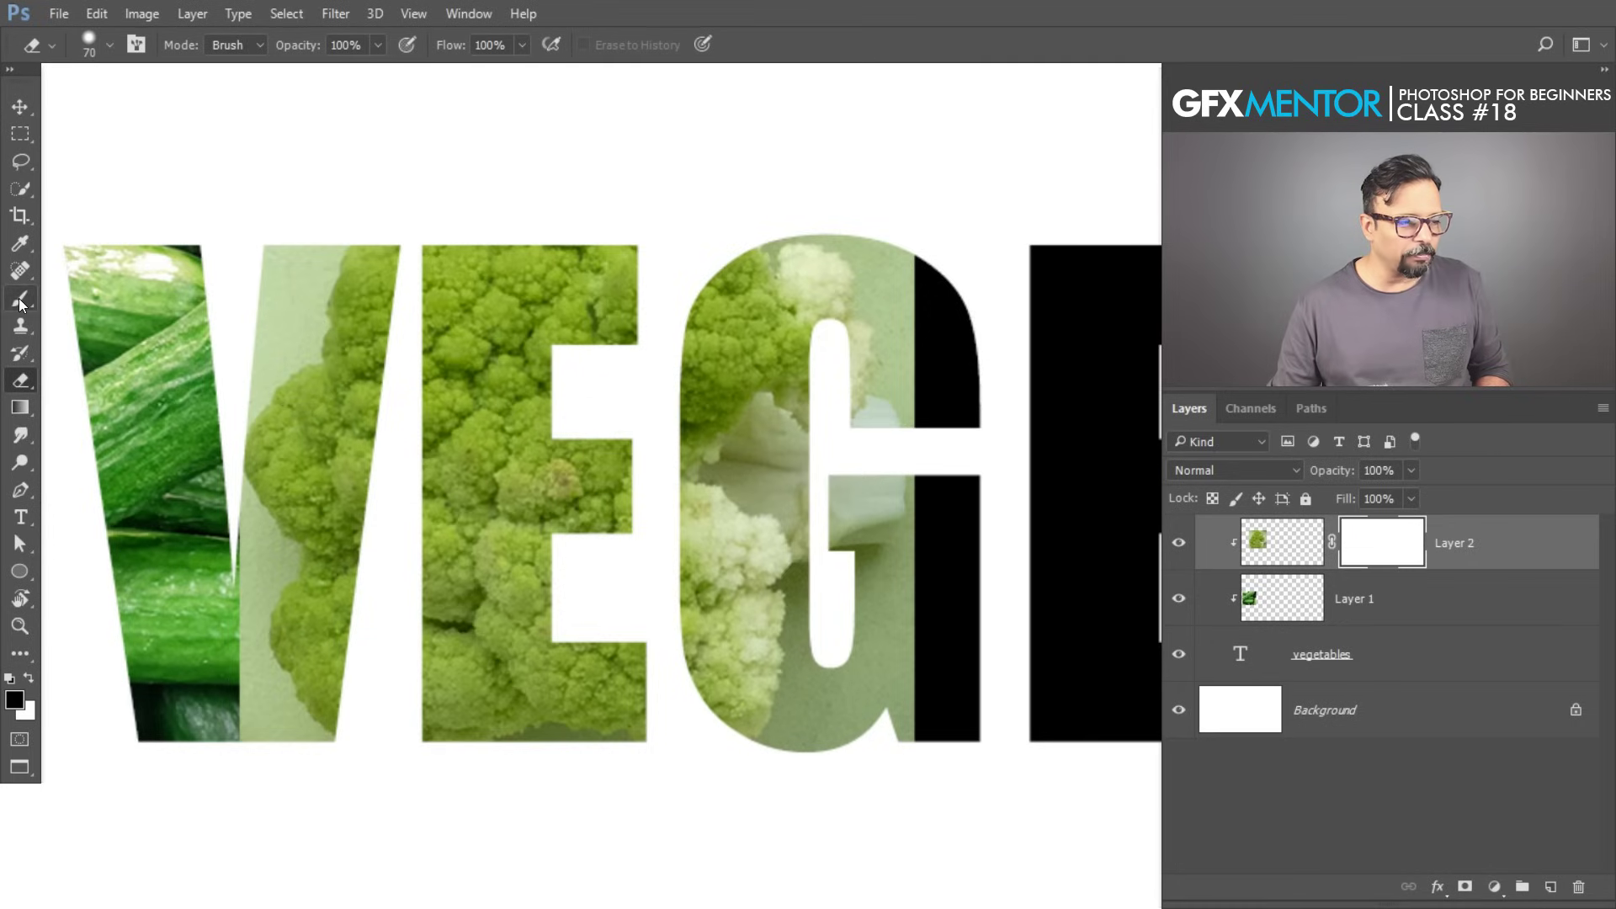
key(bracketleft)
key(bracketleft)
key(bracketleft)
key(bracketleft)
key(bracketleft)
key(bracketleft)
key(bracketleft)
key(bracketleft)
key(bracketleft)
key(bracketleft)
key(bracketleft)
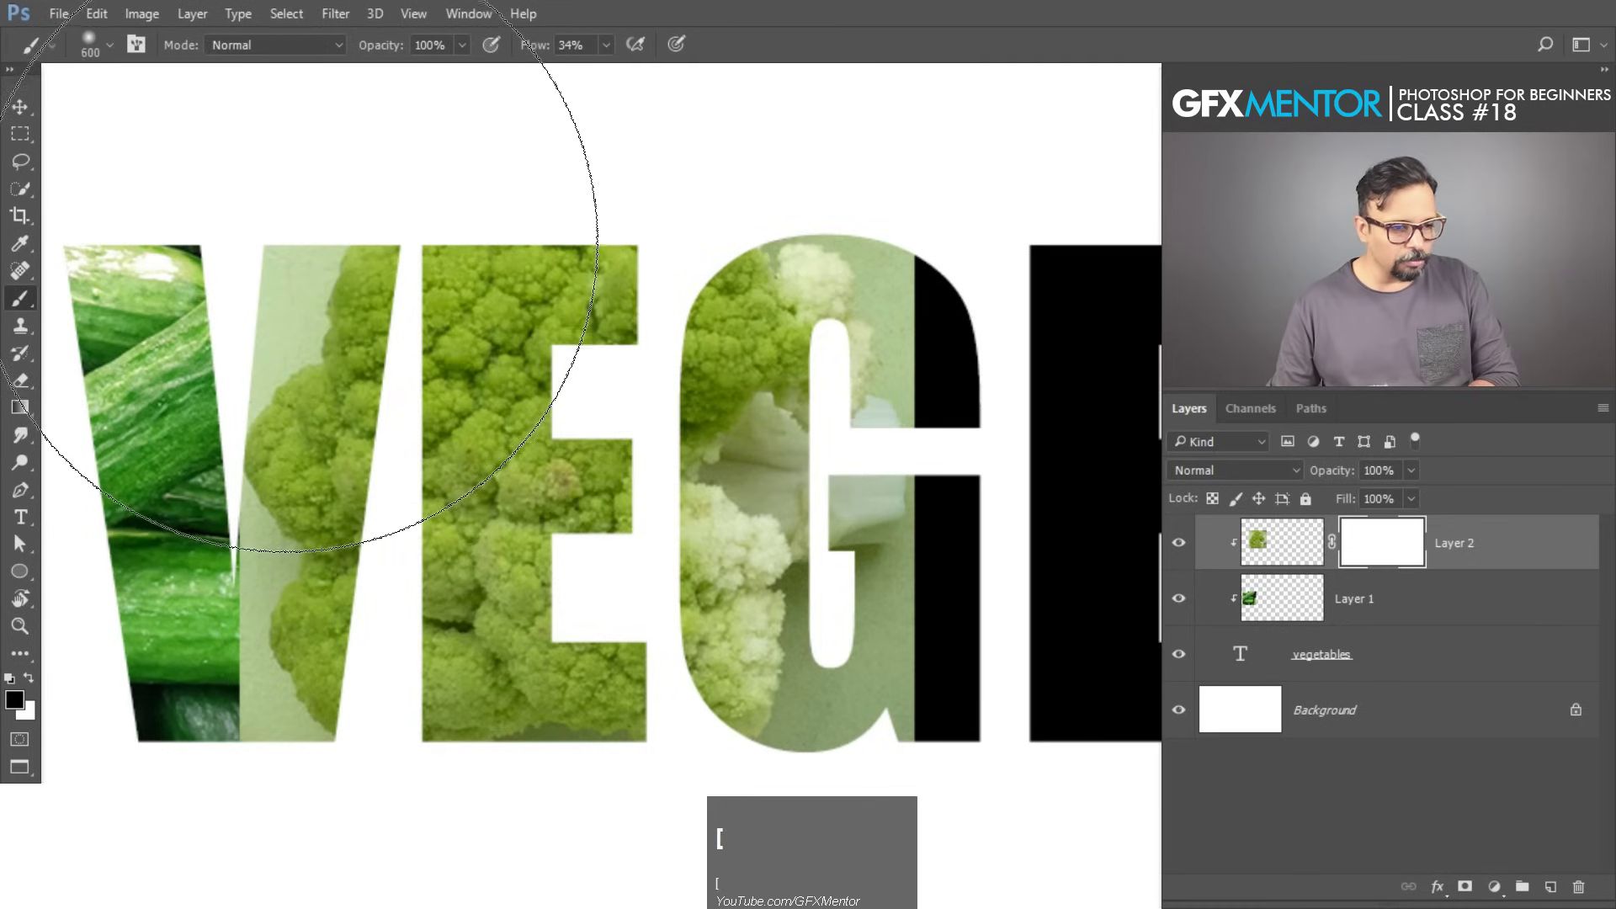
mouse_move(332, 245)
mouse_down()
mouse_move(352, 330)
mouse_move(342, 392)
mouse_move(335, 234)
mouse_up()
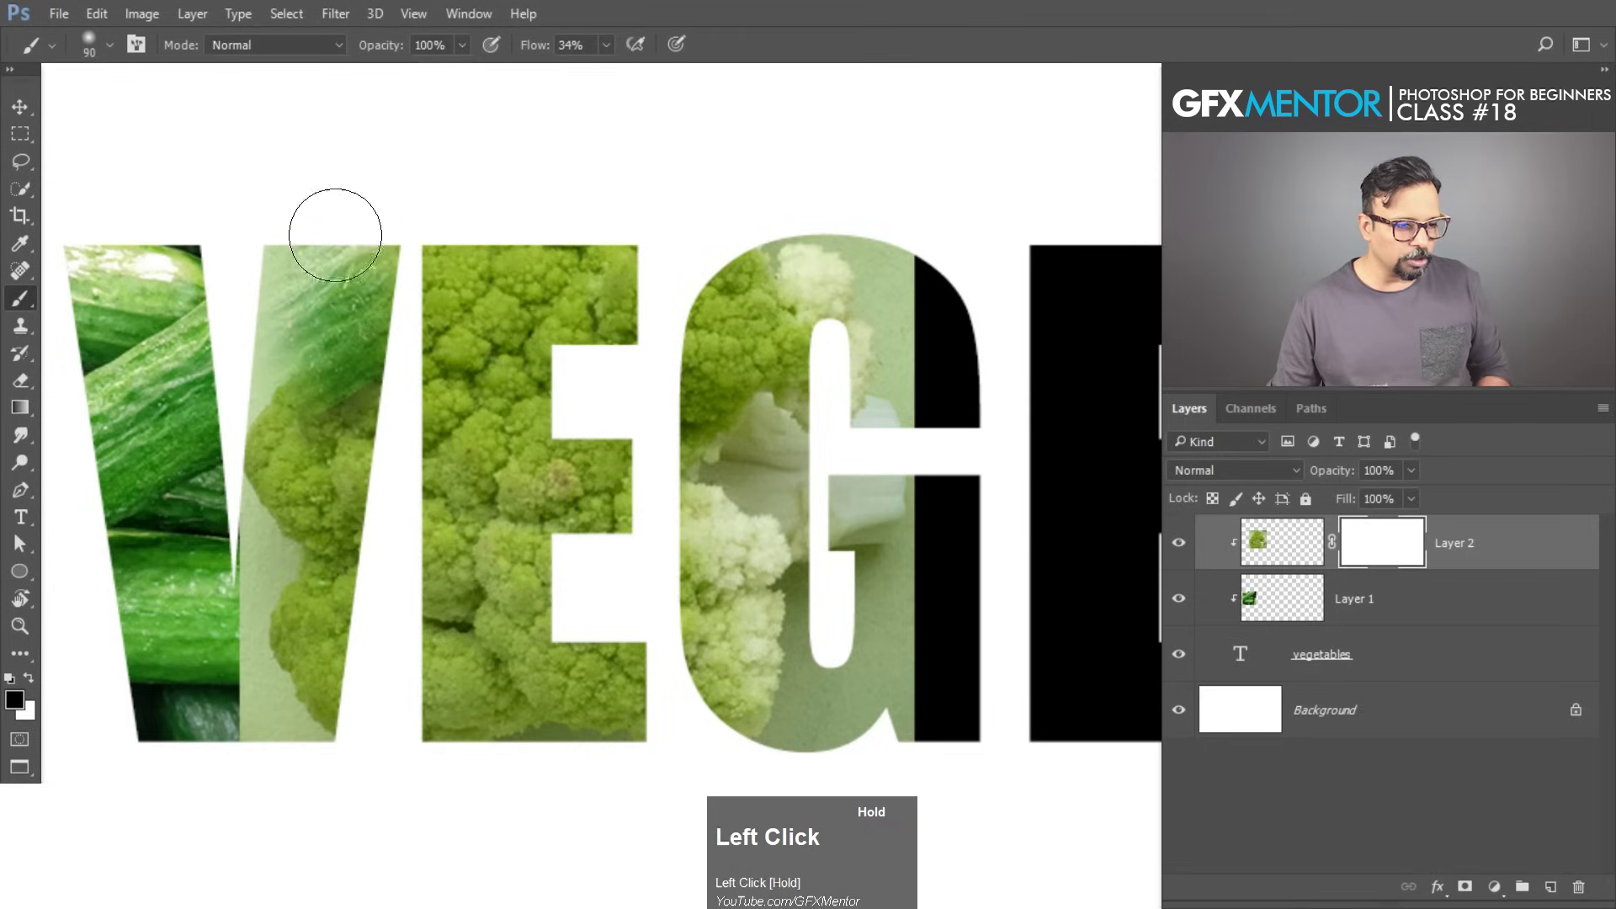
Set the brush flow to 100% and mask the cauliflower off the letters V and G.
click(607, 45)
drag(606, 70, 754, 71)
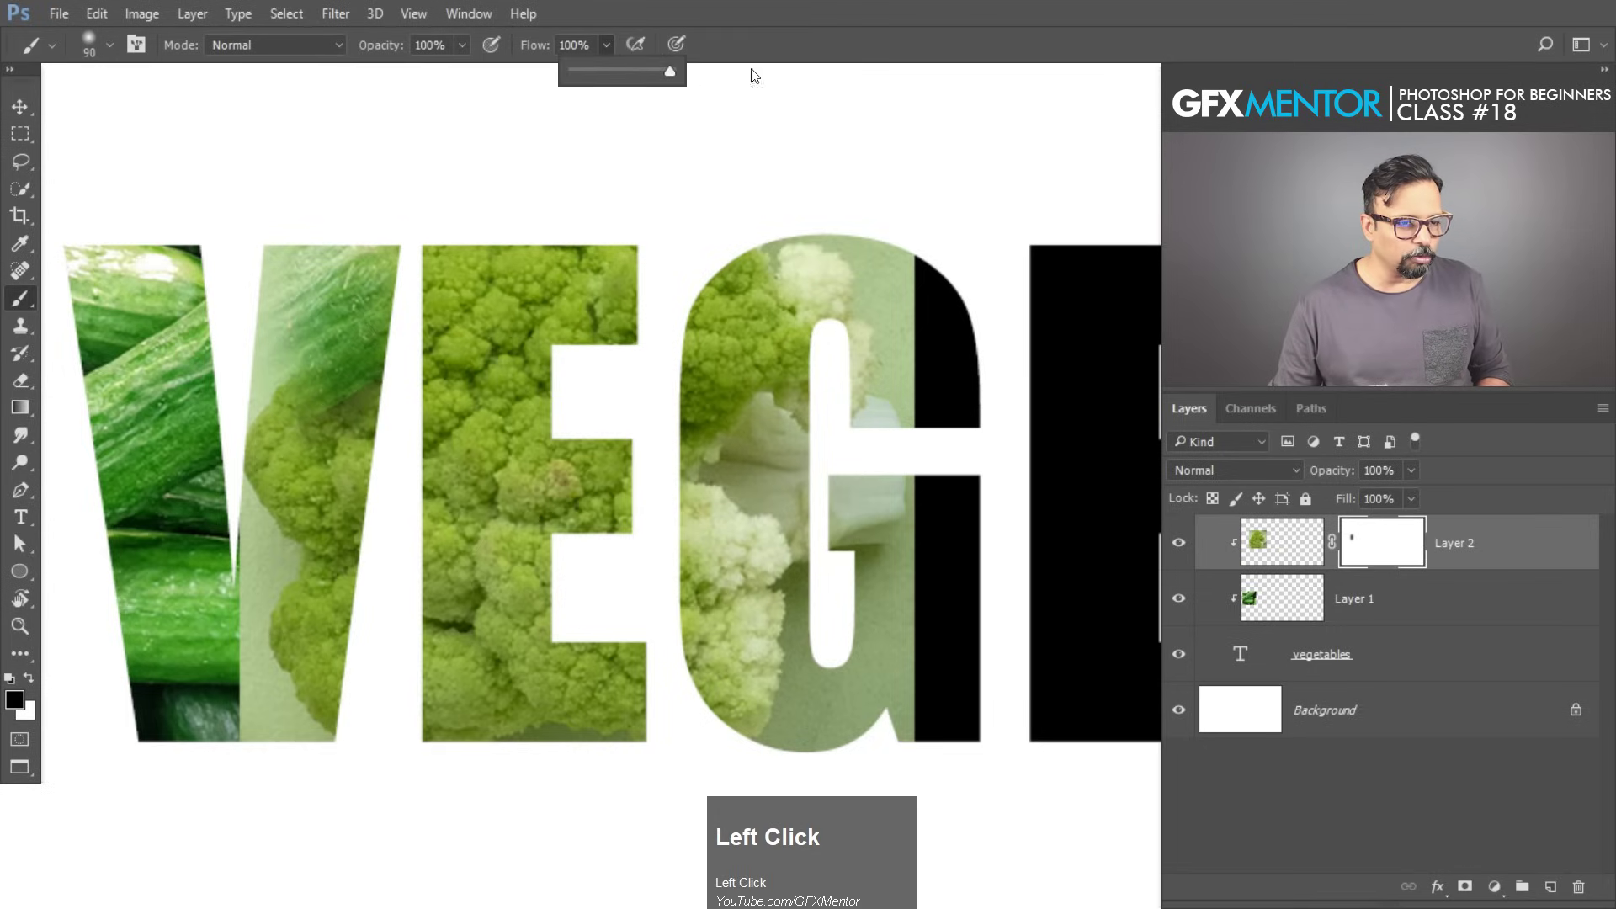
mouse_move(307, 299)
mouse_down()
mouse_move(292, 531)
mouse_move(261, 266)
mouse_move(259, 759)
mouse_move(316, 560)
mouse_up()
mouse_move(842, 226)
mouse_down()
mouse_move(873, 701)
mouse_move(903, 265)
mouse_move(908, 393)
mouse_move(798, 395)
mouse_move(785, 233)
mouse_move(737, 268)
mouse_move(702, 470)
mouse_move(728, 671)
mouse_move(796, 724)
mouse_move(766, 412)
mouse_move(817, 670)
mouse_move(770, 447)
mouse_up()
scroll(812, 386, down, 7)
drag(892, 459, 681, 480)
Open the red chili photo from the PS Class 18 folder and copy a rectangular area of the chilies.
key(alt+Tab)
drag(719, 175, 599, 40)
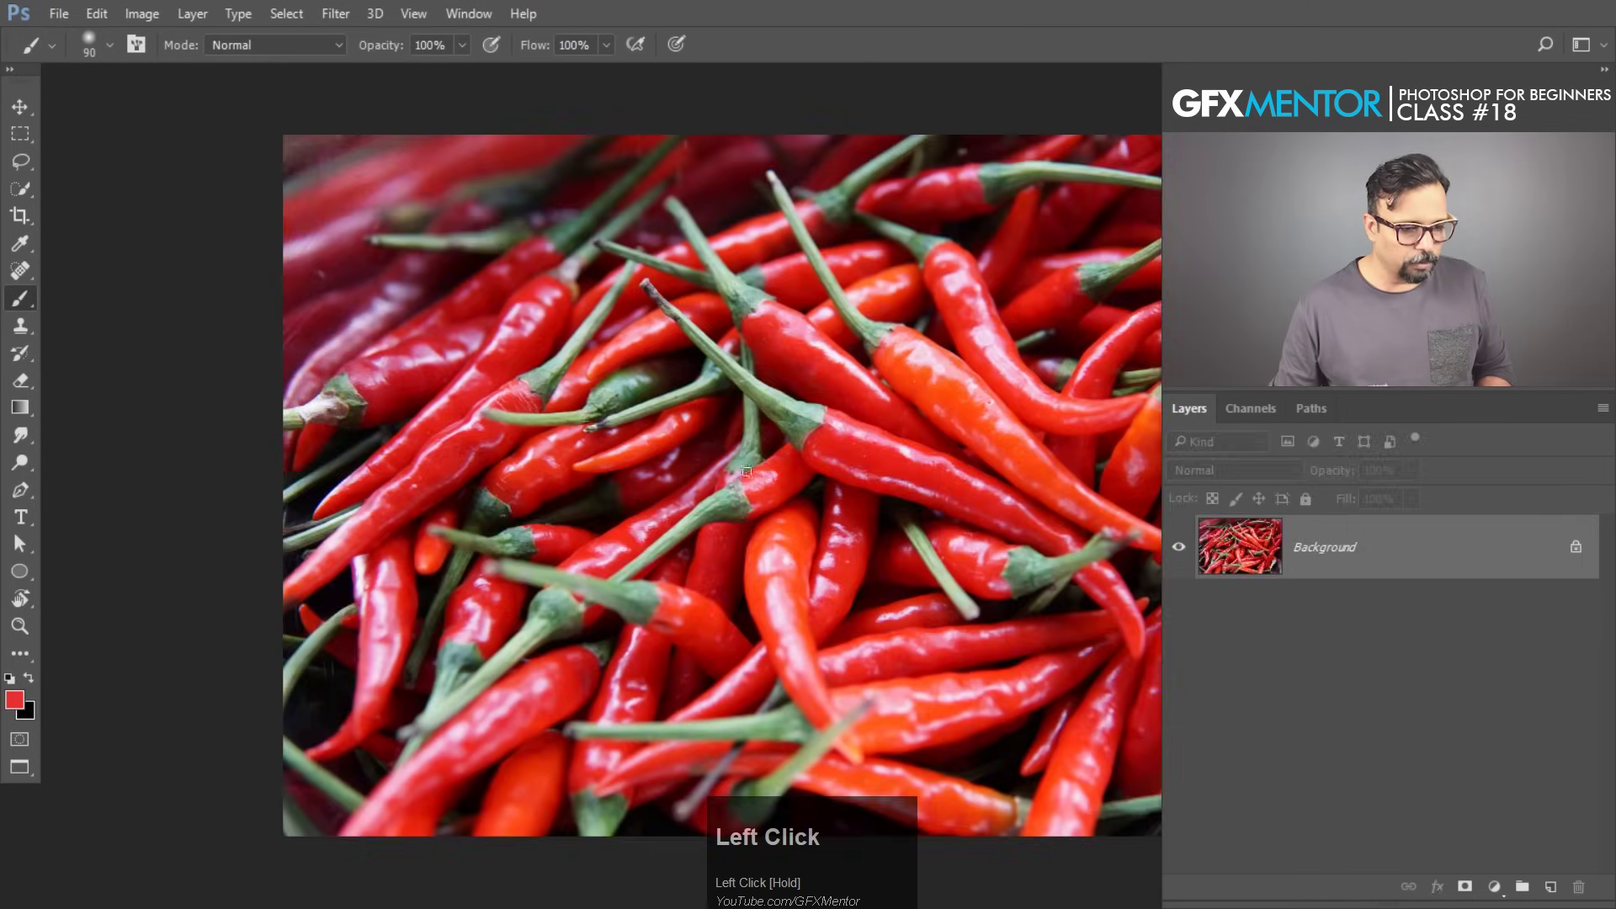
click(20, 133)
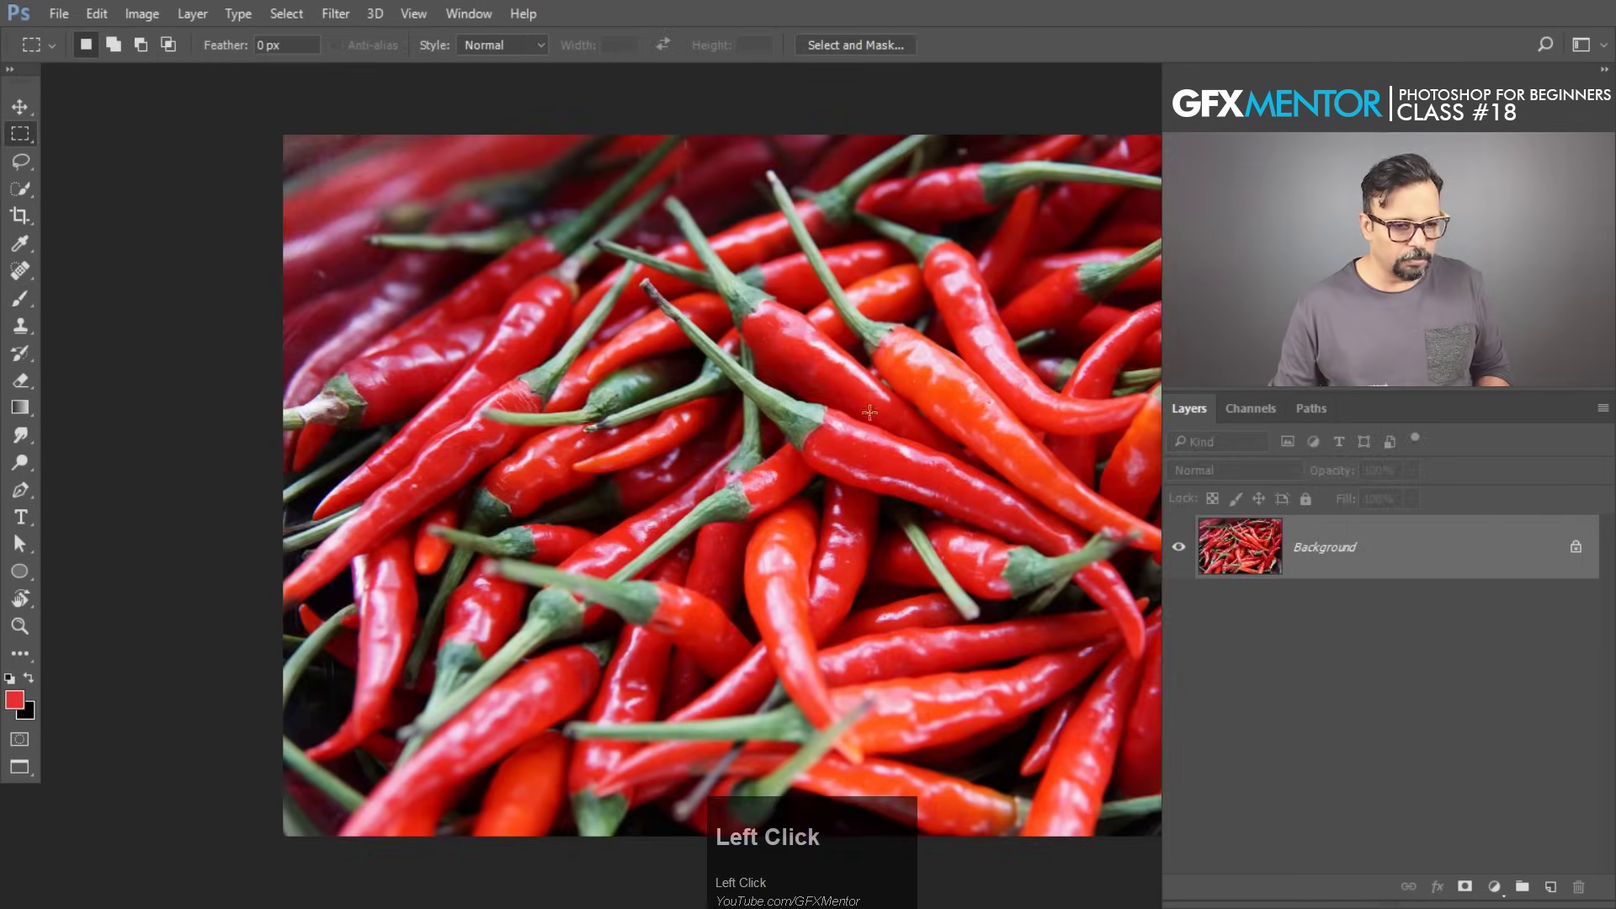
drag(719, 318, 1072, 664)
key(ctrl+c)
Paste the chilies into the VEGETABLES document, scale them to about 25% and place them over the letter G.
key(ctrl+Tab)
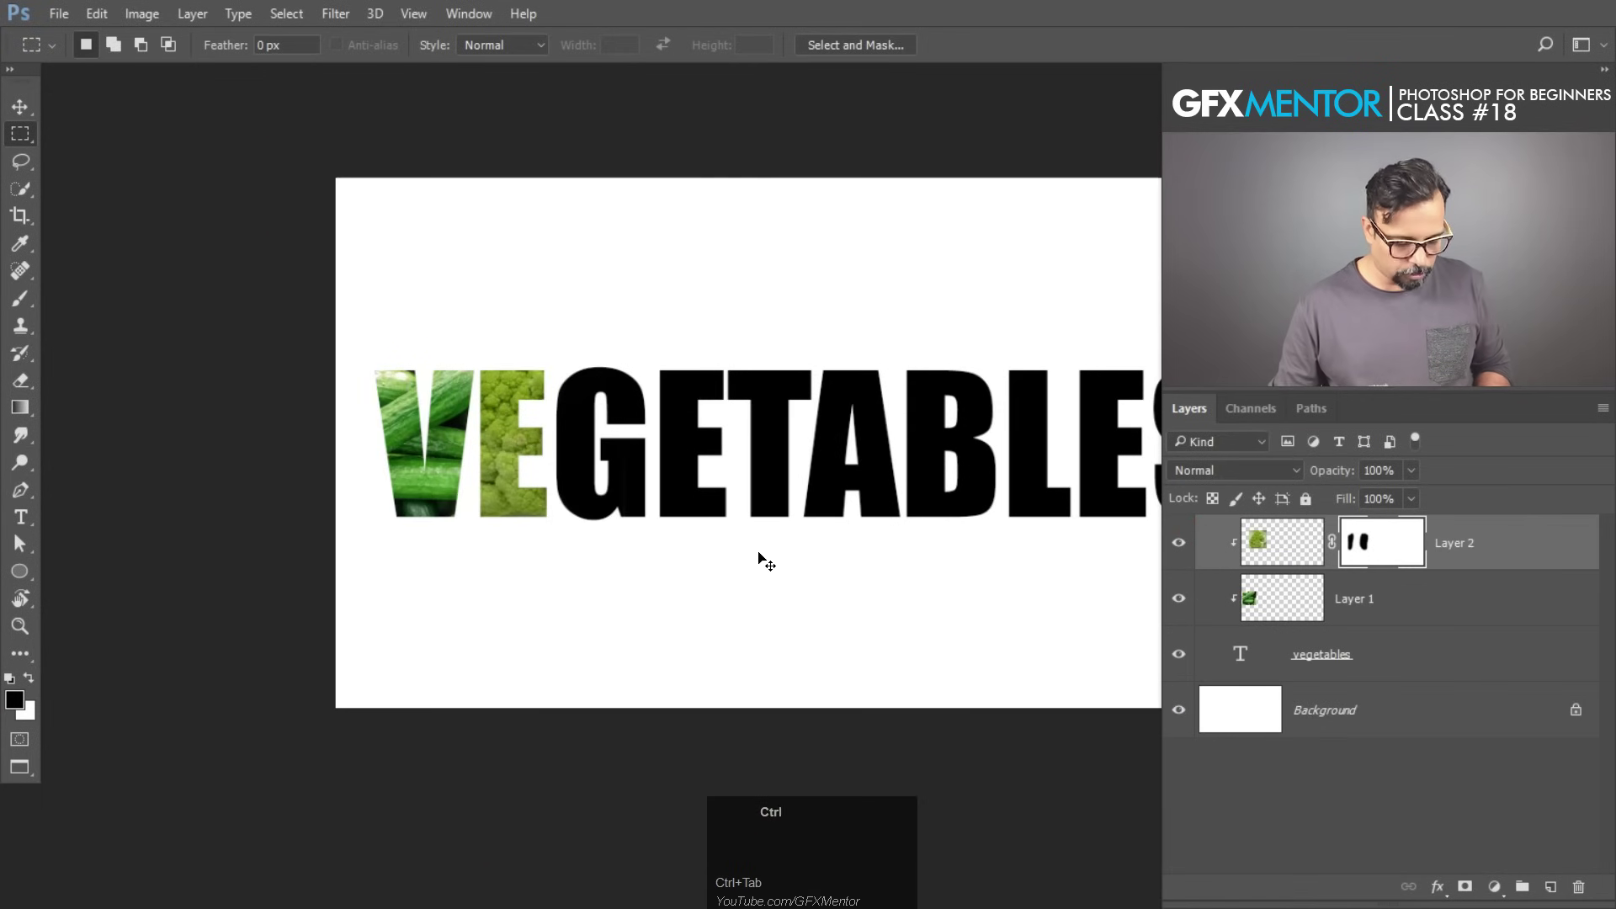
key(ctrl+v)
key(ctrl+t)
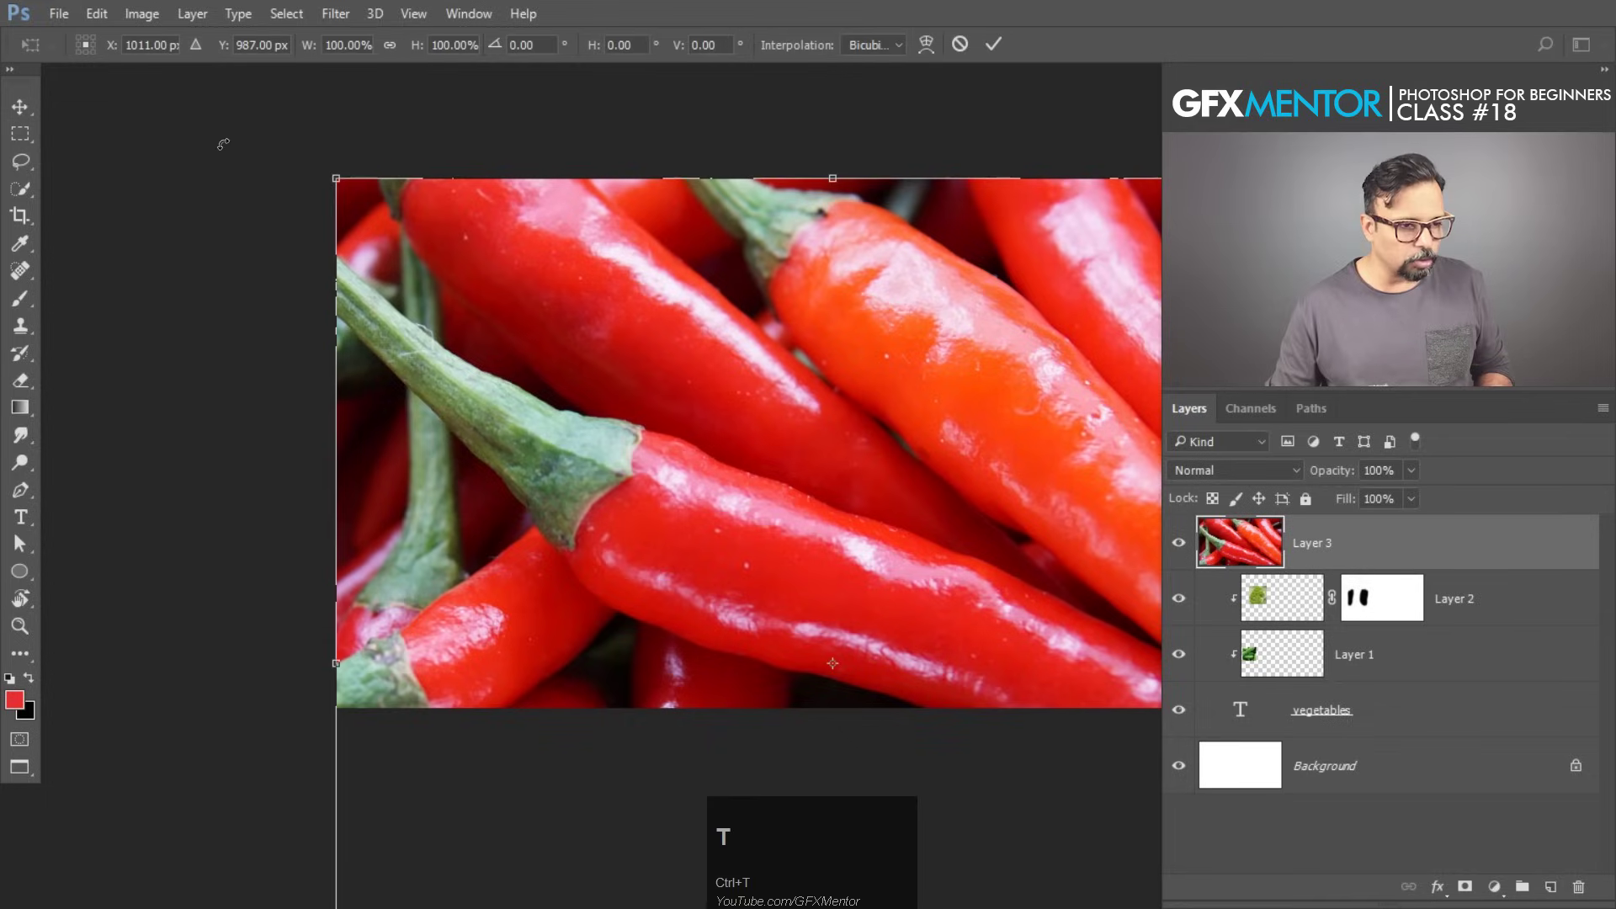
drag(354, 186, 728, 552)
drag(849, 671, 726, 459)
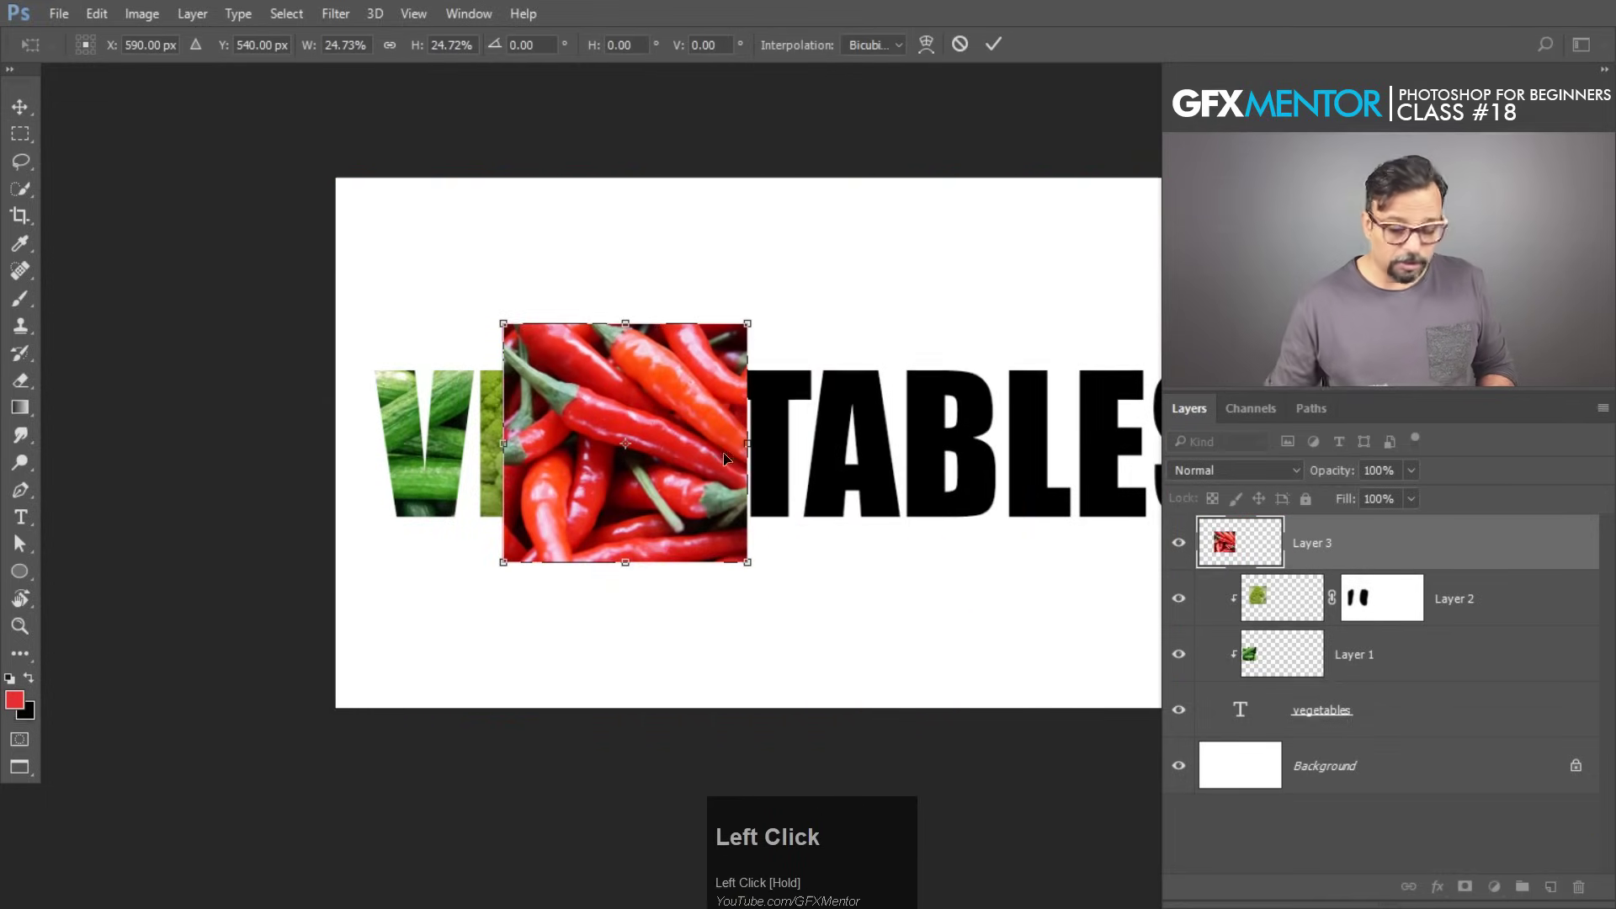
key(Return)
Clip the chili layer, Layer 3, to the vegetables text.
key(m)
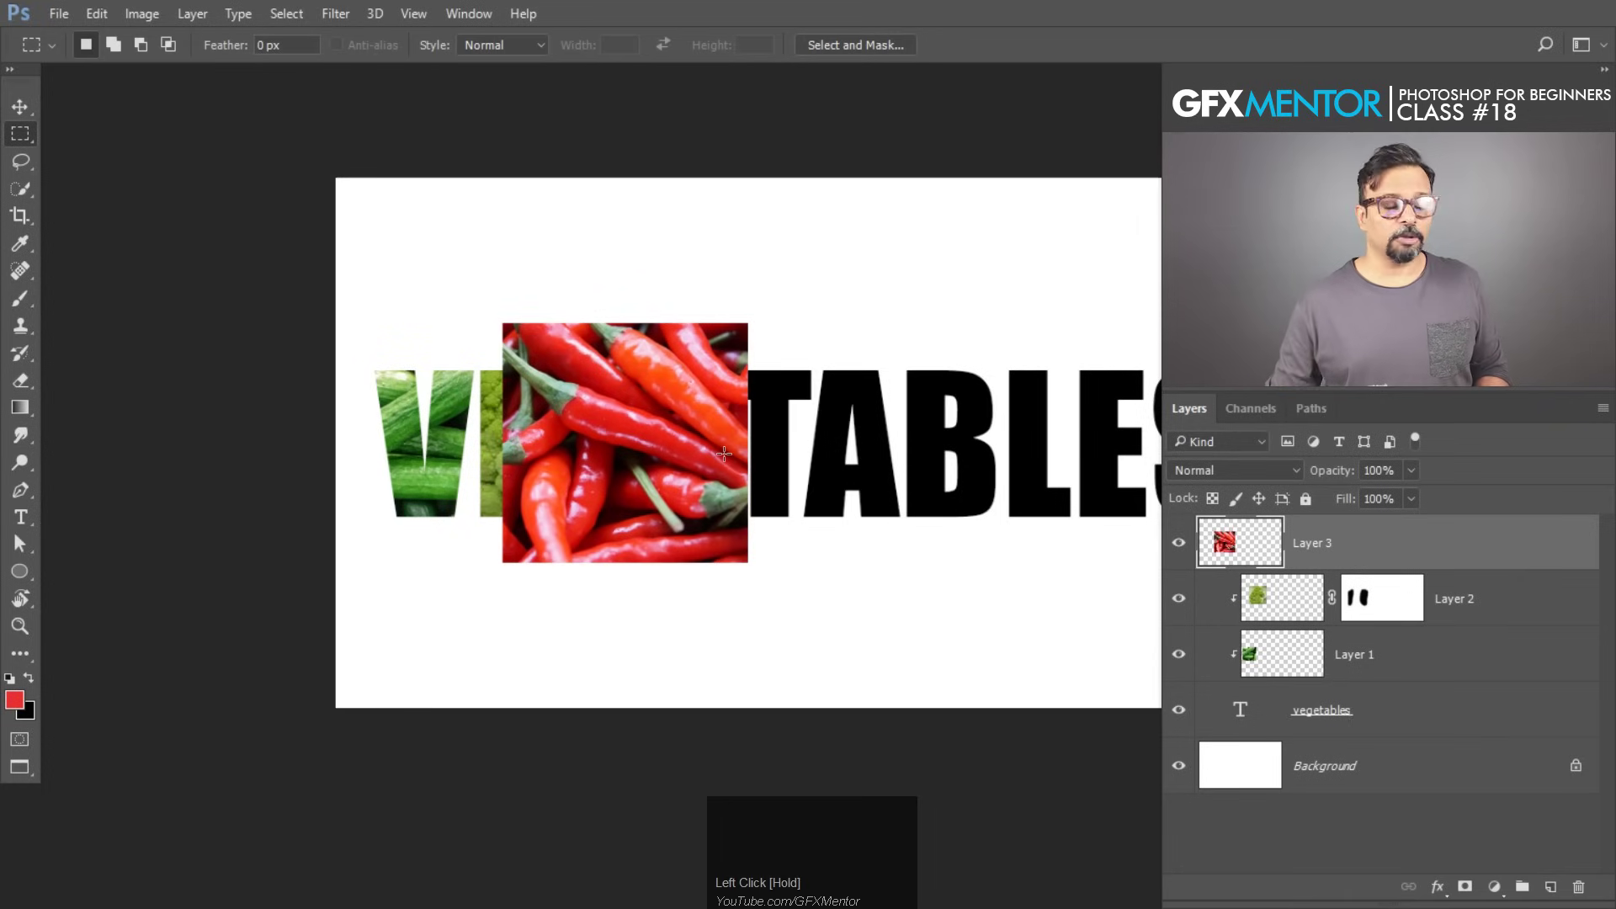
key(alt)
alt+click(1428, 564)
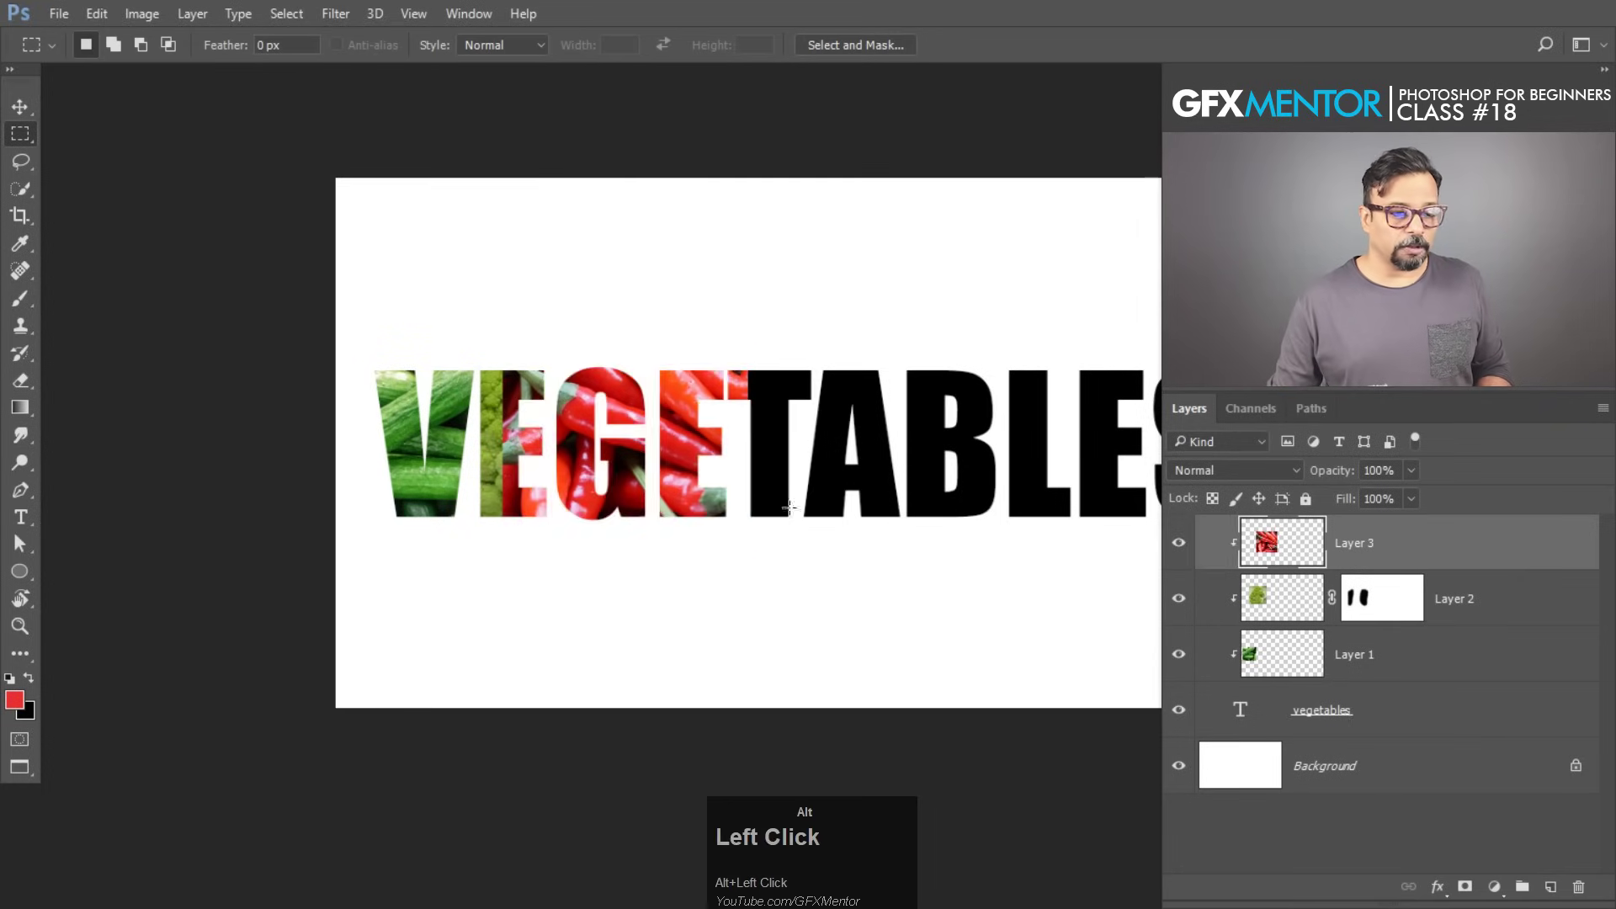
Erase the chilies from the letters on both sides of the G with the Eraser.
ctrl+click(636, 416)
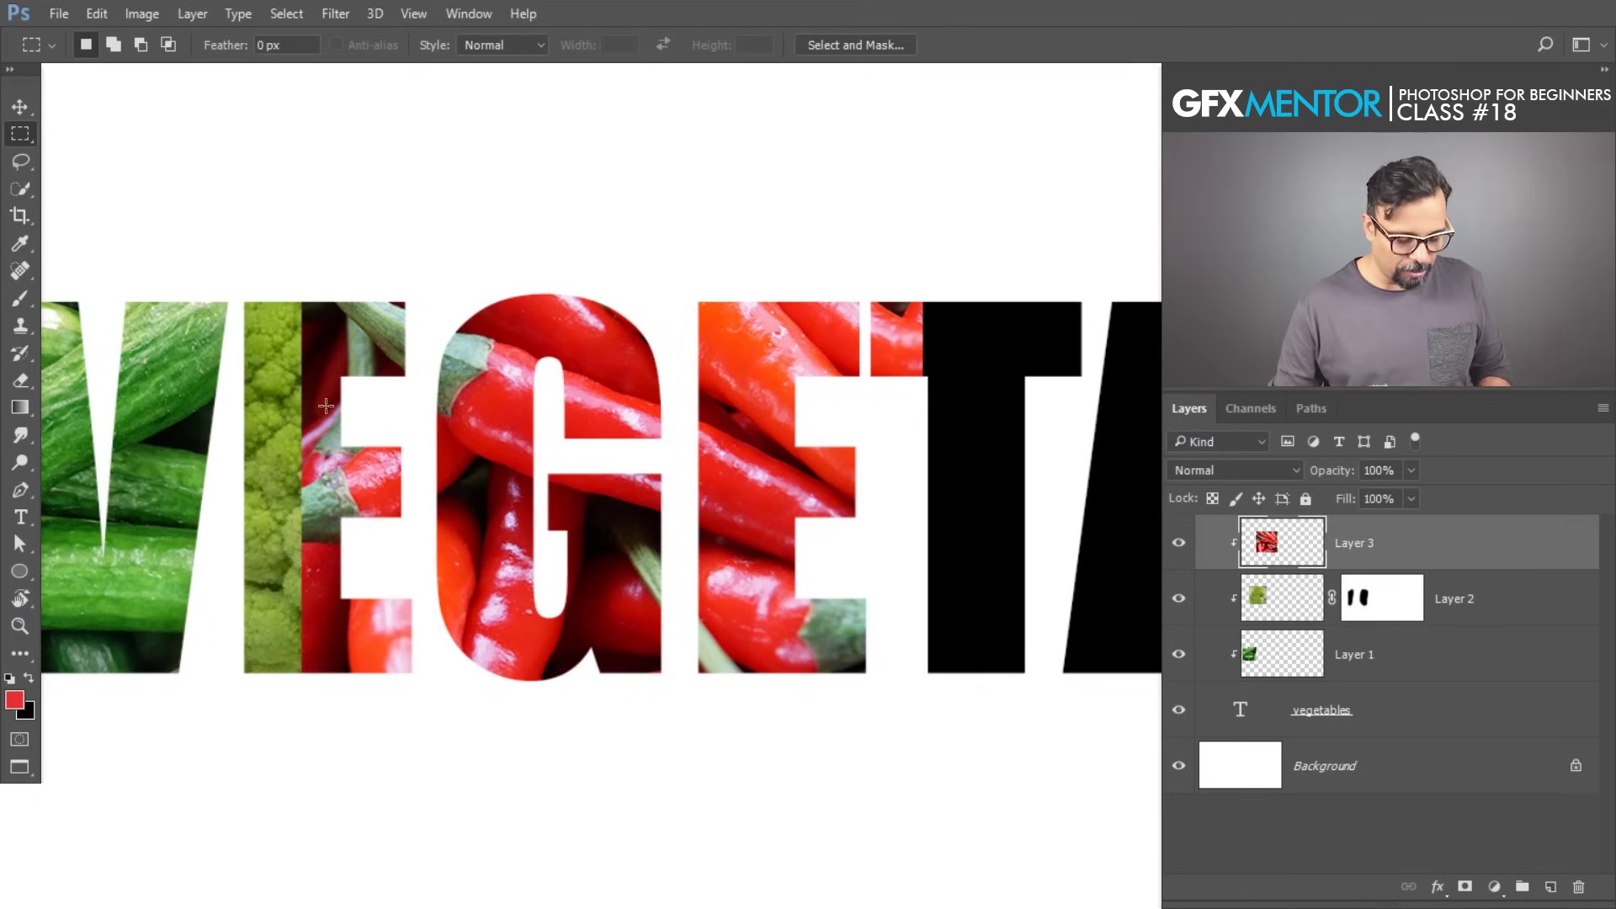
key(e)
mouse_move(350, 275)
mouse_down()
mouse_move(311, 619)
mouse_move(303, 327)
mouse_move(333, 496)
mouse_move(396, 281)
mouse_move(373, 664)
mouse_up()
mouse_move(694, 305)
mouse_down()
mouse_move(738, 459)
mouse_move(764, 706)
mouse_up()
mouse_move(721, 553)
mouse_down()
mouse_move(829, 631)
mouse_move(804, 429)
mouse_move(762, 316)
mouse_move(819, 385)
mouse_move(903, 313)
mouse_move(686, 330)
mouse_up()
drag(929, 417, 878, 426)
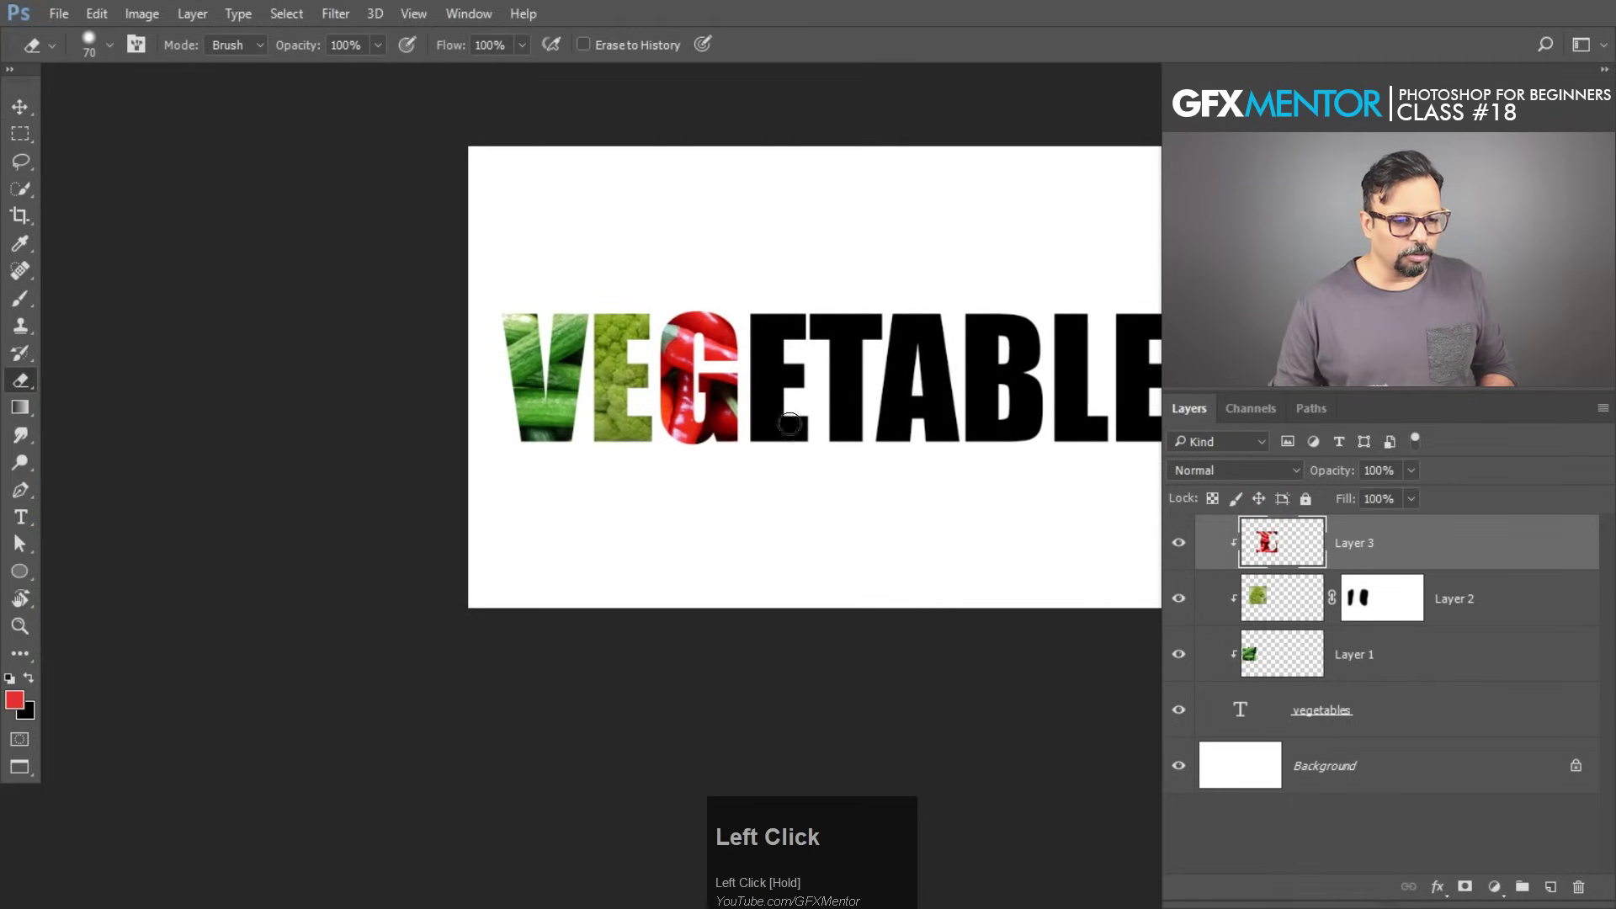
Open the purple onion photo from the PS Class 18 folder and copy a rectangular area of it.
key(alt+Tab)
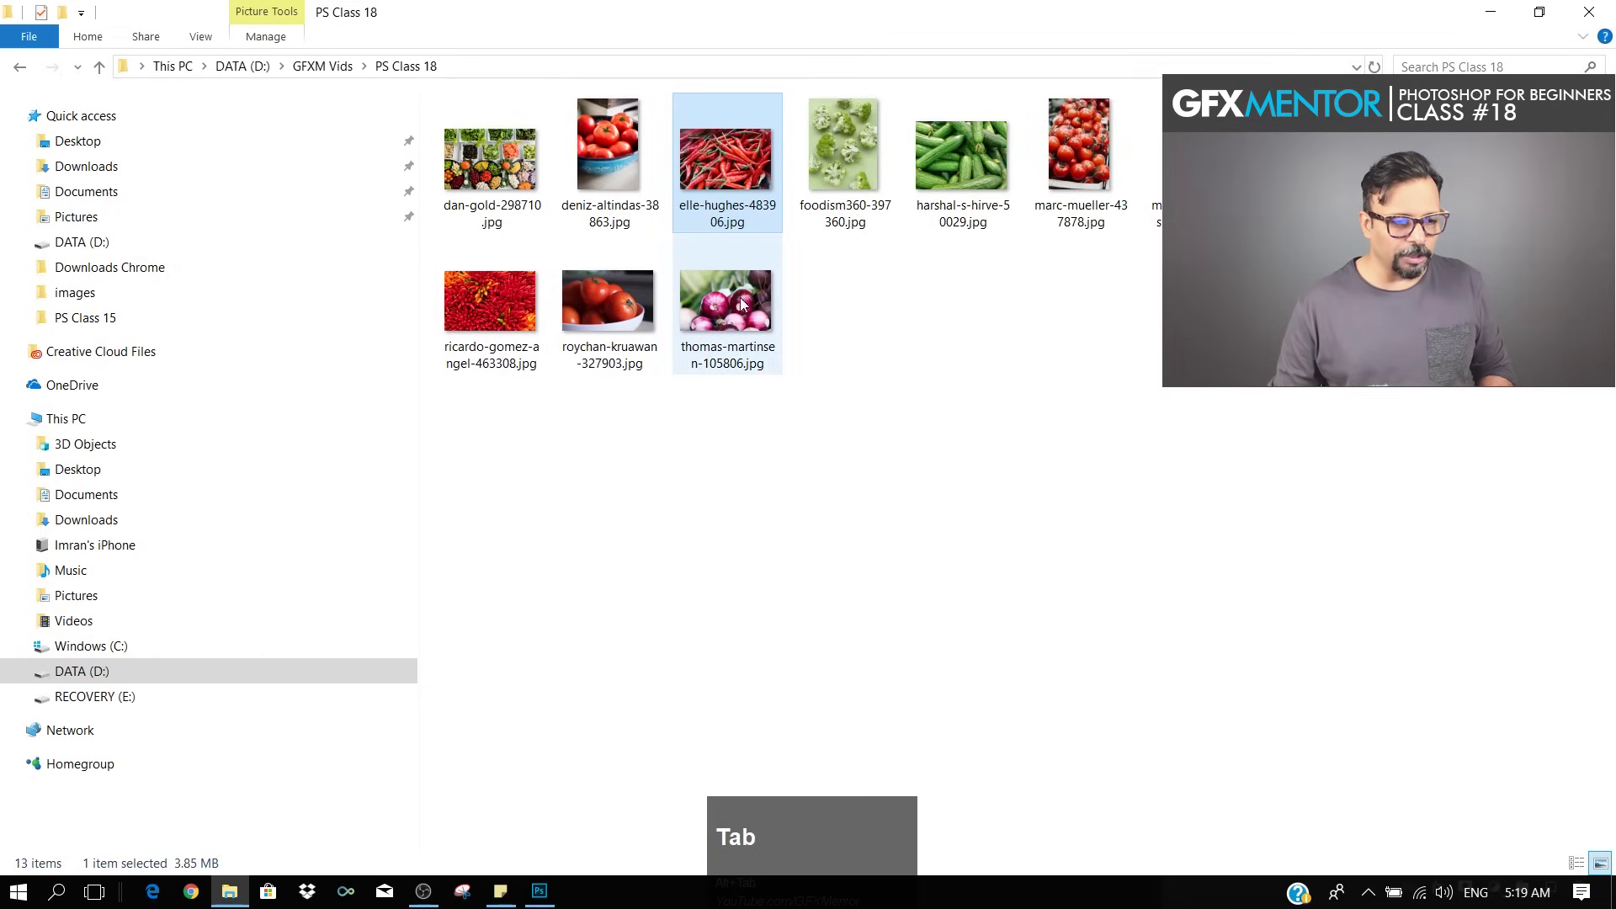
drag(509, 296, 581, 46)
key(m)
drag(660, 336, 940, 649)
key(ctrl+c)
Paste the onion area into the VEGETABLES document, scale it down over the second E and clip it to the text.
key(ctrl+Tab)
key(ctrl+v)
key(ctrl+t)
drag(469, 148, 539, 212)
drag(652, 323, 798, 379)
key(Return)
key(ctrl+alt+g)
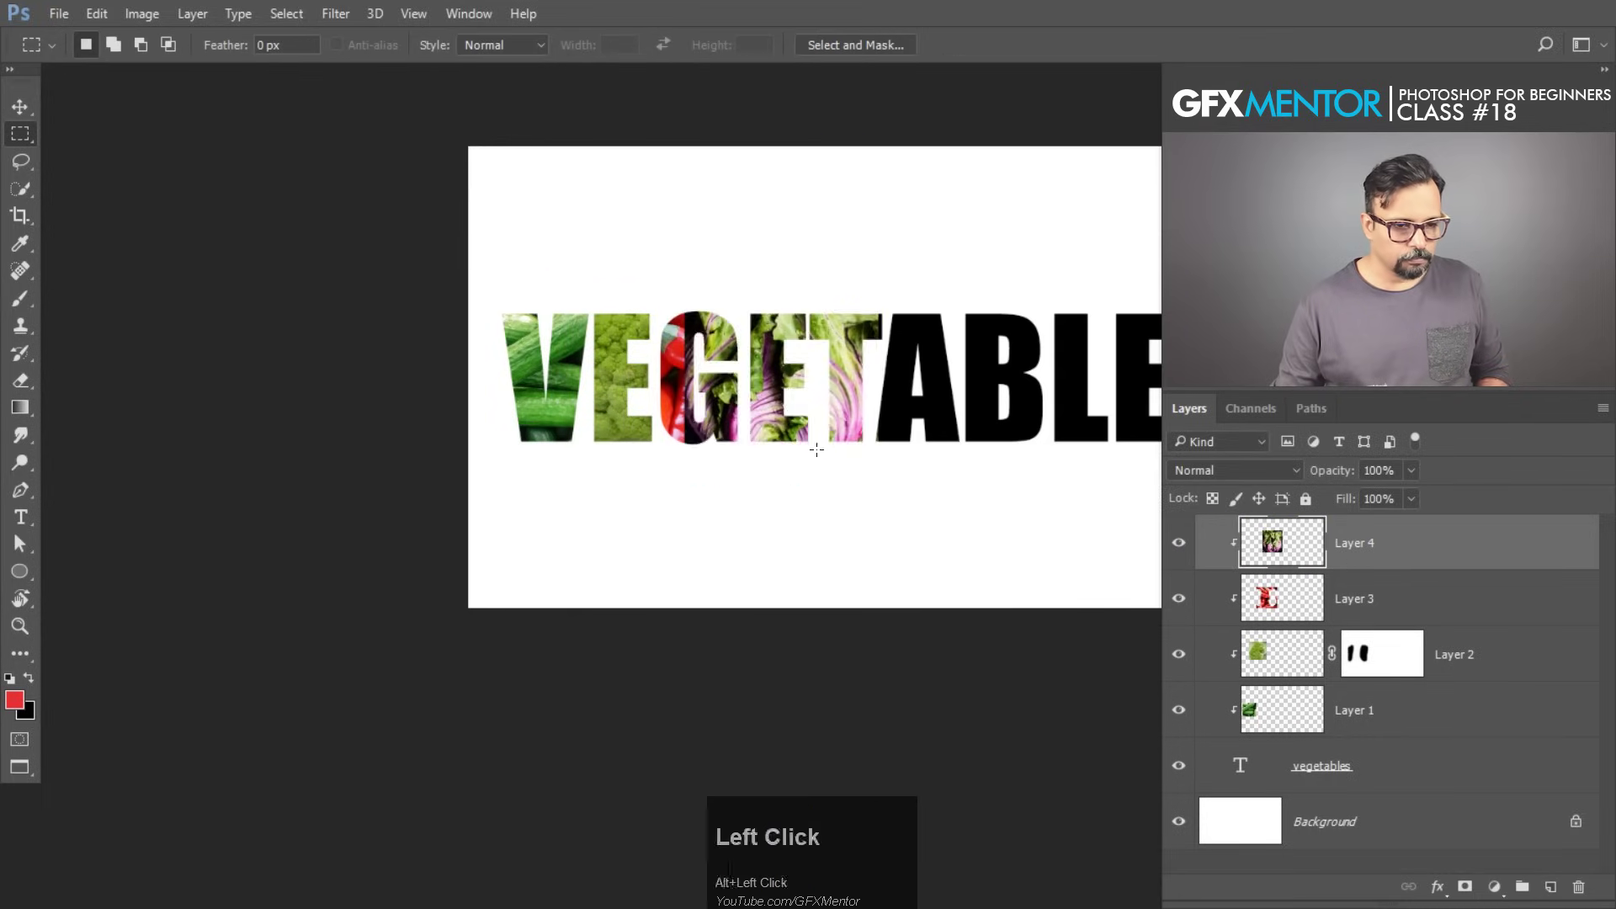
Erase the purple-and-green vegetable on Layer 4 from the G and the T beside the second E, using a larger Eraser brush.
scroll(816, 346, up, 3)
key(e)
mouse_move(528, 257)
mouse_down()
mouse_move(508, 607)
mouse_move(576, 348)
mouse_move(608, 533)
mouse_move(573, 508)
mouse_move(581, 446)
mouse_up()
key(bracketright)
key(bracketright)
key(bracketright)
key(bracketright)
mouse_move(846, 295)
mouse_down()
mouse_move(915, 253)
mouse_move(892, 505)
mouse_move(955, 326)
mouse_up()
scroll(769, 458, down, 3)
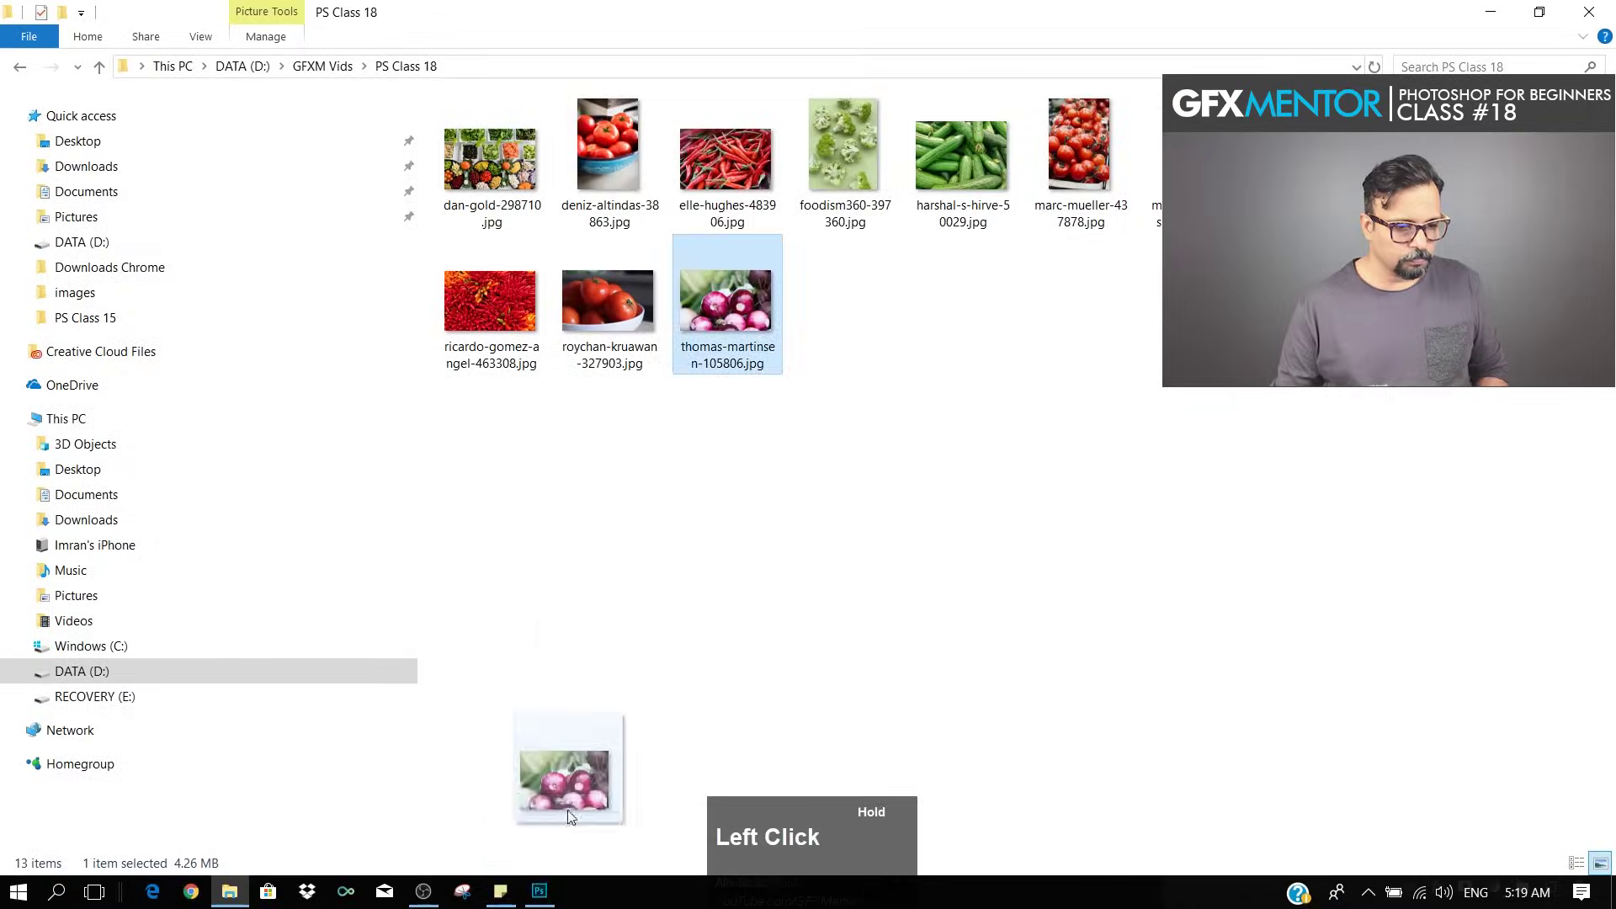
Open the red onion photo from the PS Class 18 folder and copy a rectangular area of the onions.
drag(559, 775, 643, 359)
key(space)
click(20, 134)
drag(499, 350, 994, 695)
key(alt+Tab)
Paste the red onions into the VEGETABLES document and scale them down to about 23%.
key(ctrl+Tab)
key(ctrl+v)
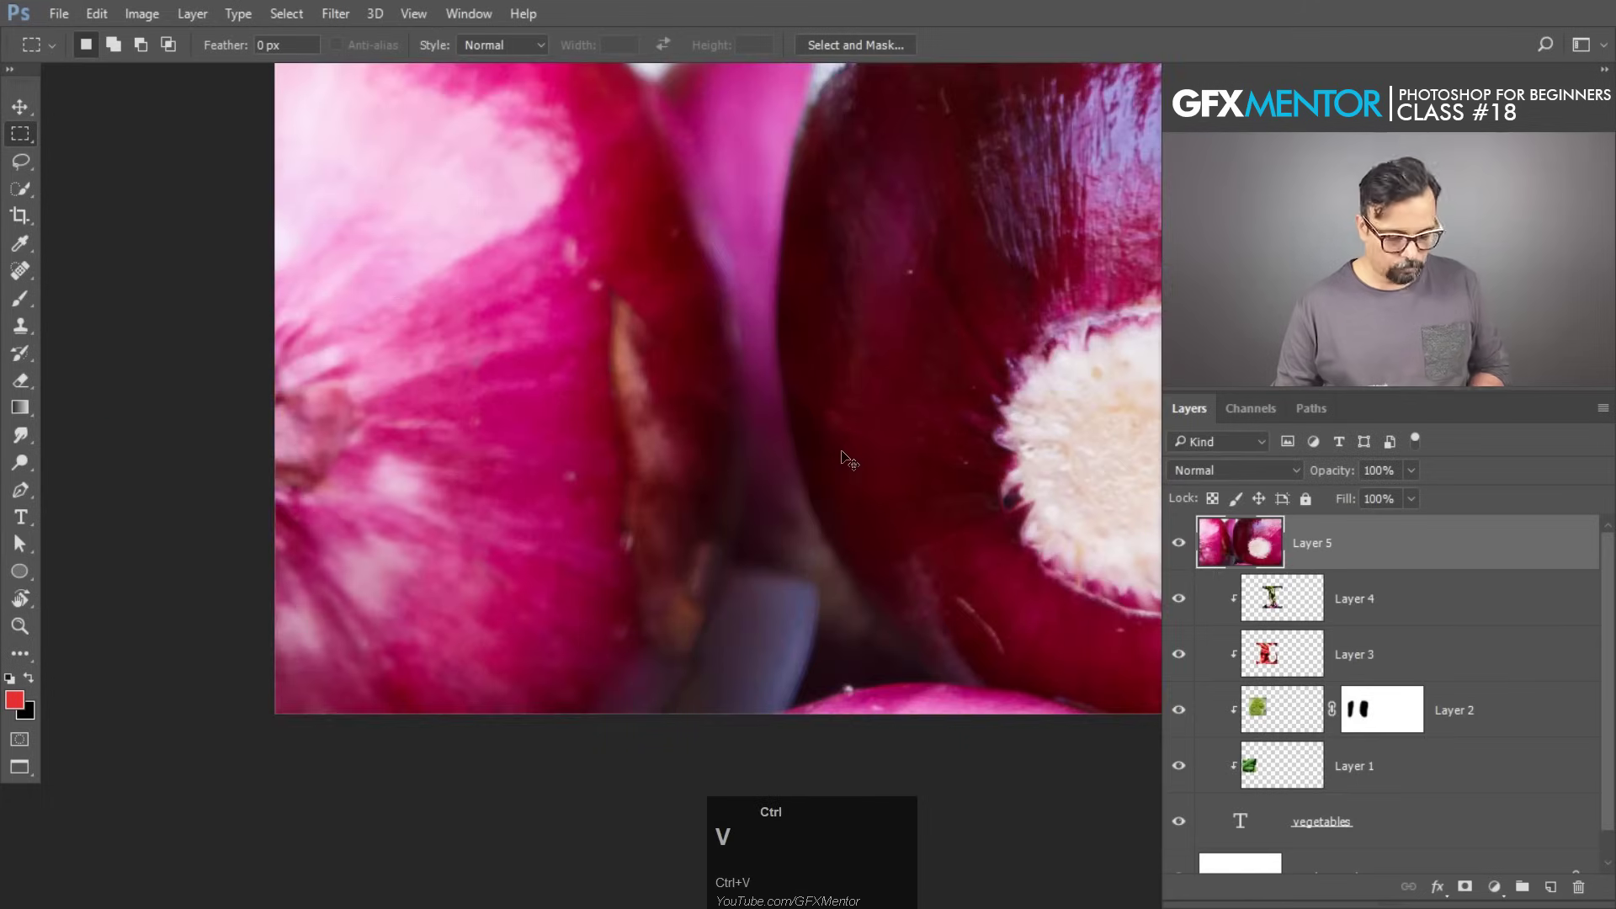
key(ctrl+t)
key(space)
drag(471, 211, 366, 341)
drag(171, 154, 836, 661)
drag(1115, 782, 823, 436)
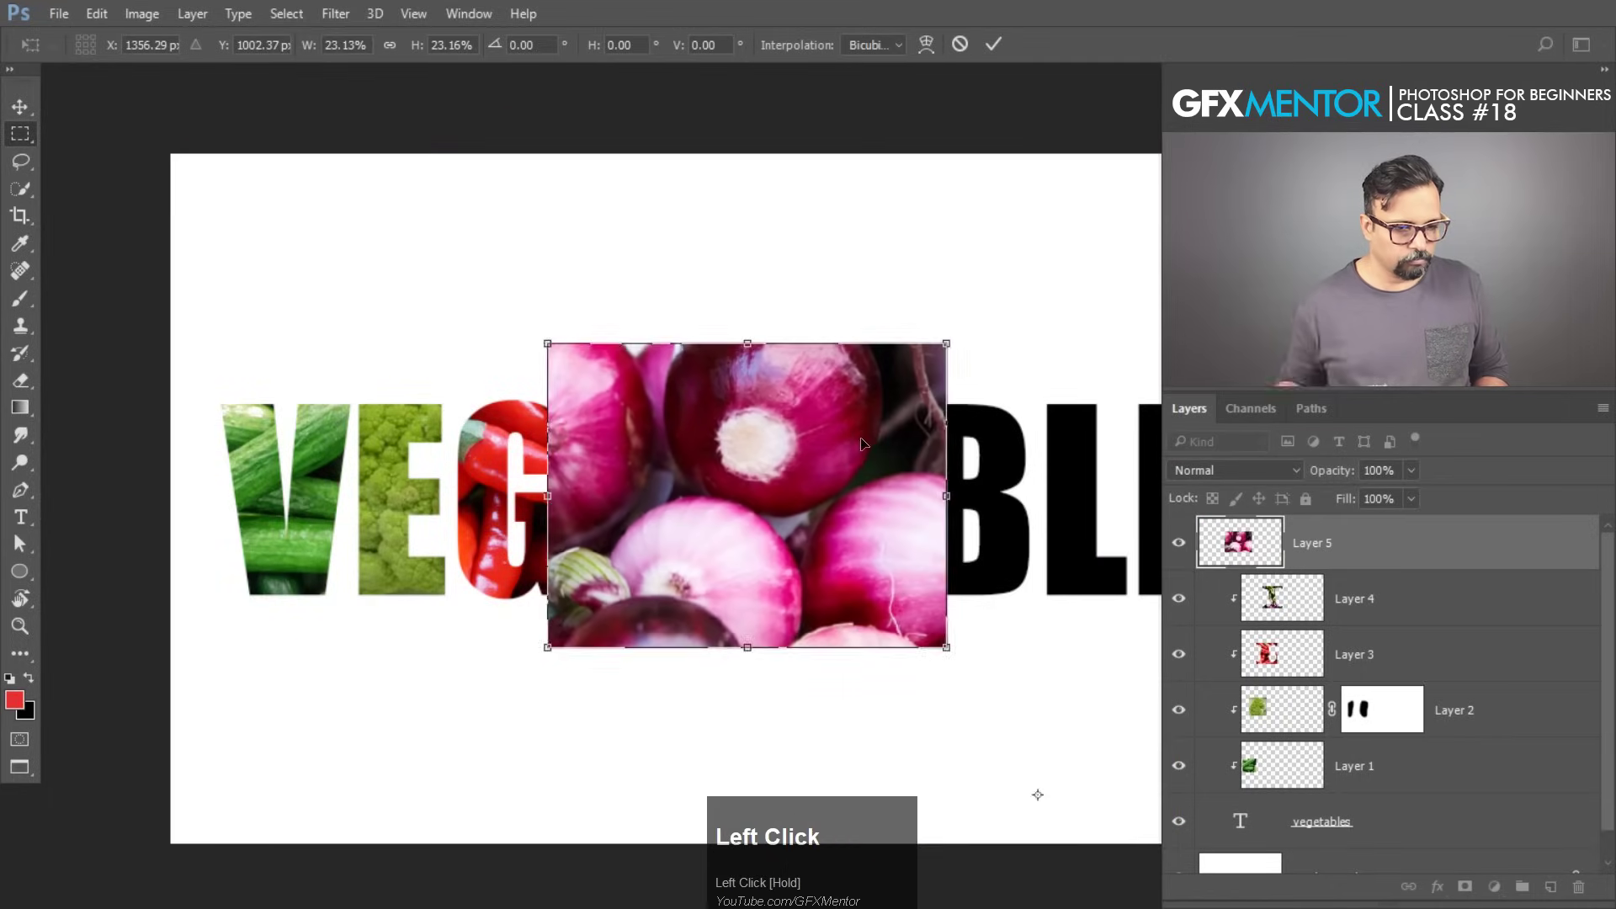
key(Return)
Clip the red onion layer to the vegetables text and move it so the onions fill the T.
key(ctrl+alt+g)
key(v)
drag(615, 490, 751, 491)
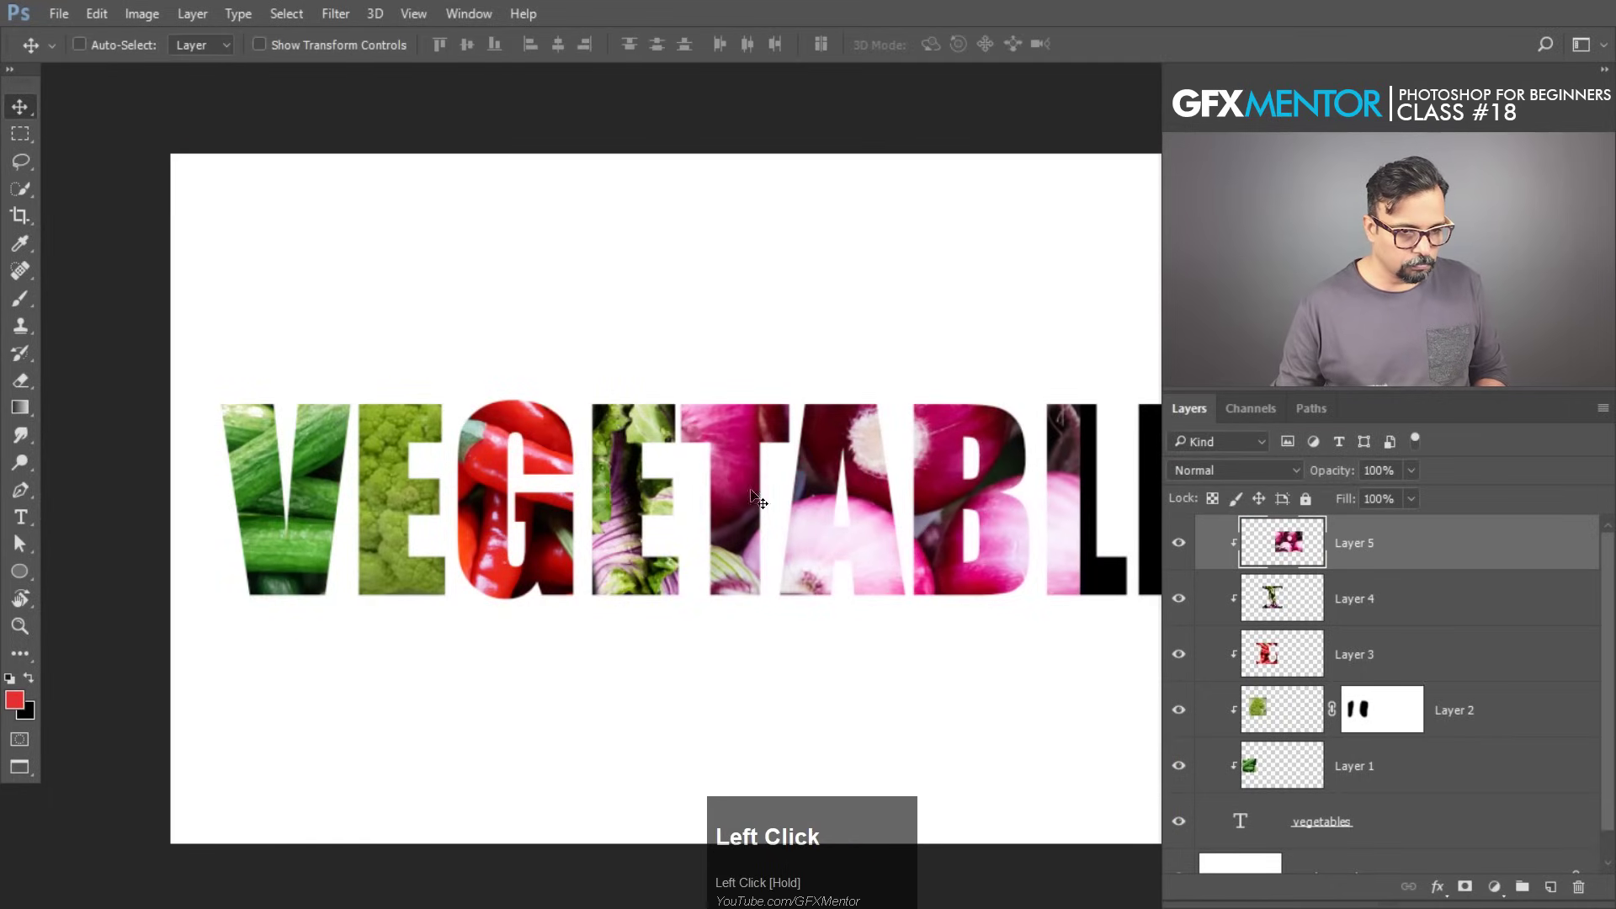
drag(911, 527, 827, 508)
key(space)
key(e)
drag(906, 442, 738, 581)
key(ctrl+z)
right_click(745, 589)
drag(882, 642, 1015, 642)
mouse_move(926, 472)
mouse_down()
mouse_move(772, 508)
mouse_move(748, 588)
mouse_move(783, 588)
mouse_up()
key(ctrl+z)
Erase the red onions from the letters around the T with a smaller Eraser brush.
key(ctrl+space)
key([)
key([)
key([)
key([)
key([)
key([)
key([)
key([)
key([)
drag(668, 421, 618, 586)
Open the okra photo from the PS Class 18 folder and copy a rectangular area of the okra.
key(alt+Tab)
drag(1317, 160, 690, 41)
key(space)
drag(741, 354, 467, 427)
key(m)
drag(382, 319, 917, 715)
key(ctrl+c)
Paste the okra into the VEGETABLES document and clip it to the vegetables text.
key(alt+Tab)
key(ctrl+Tab)
key(ctrl+v)
key(ctrl+space)
mouse_move(836, 396)
mouse_down()
mouse_move(724, 400)
mouse_move(841, 386)
mouse_up()
alt+click(1381, 571)
key(ctrl+space)
Scale down the okra layer and position it over the A.
key(ctrl+t)
drag(536, 900, 1046, 404)
key(space)
drag(1045, 362, 774, 588)
drag(1008, 489, 997, 488)
drag(739, 423, 768, 401)
drag(1038, 485, 1022, 503)
drag(872, 382, 873, 408)
drag(1040, 255, 1051, 249)
key(Return)
Erase the okra from the B beside the A with the Eraser.
key(space)
mouse_move(723, 402)
mouse_down()
mouse_move(657, 426)
mouse_move(463, 428)
mouse_up()
key(e)
drag(603, 251, 726, 455)
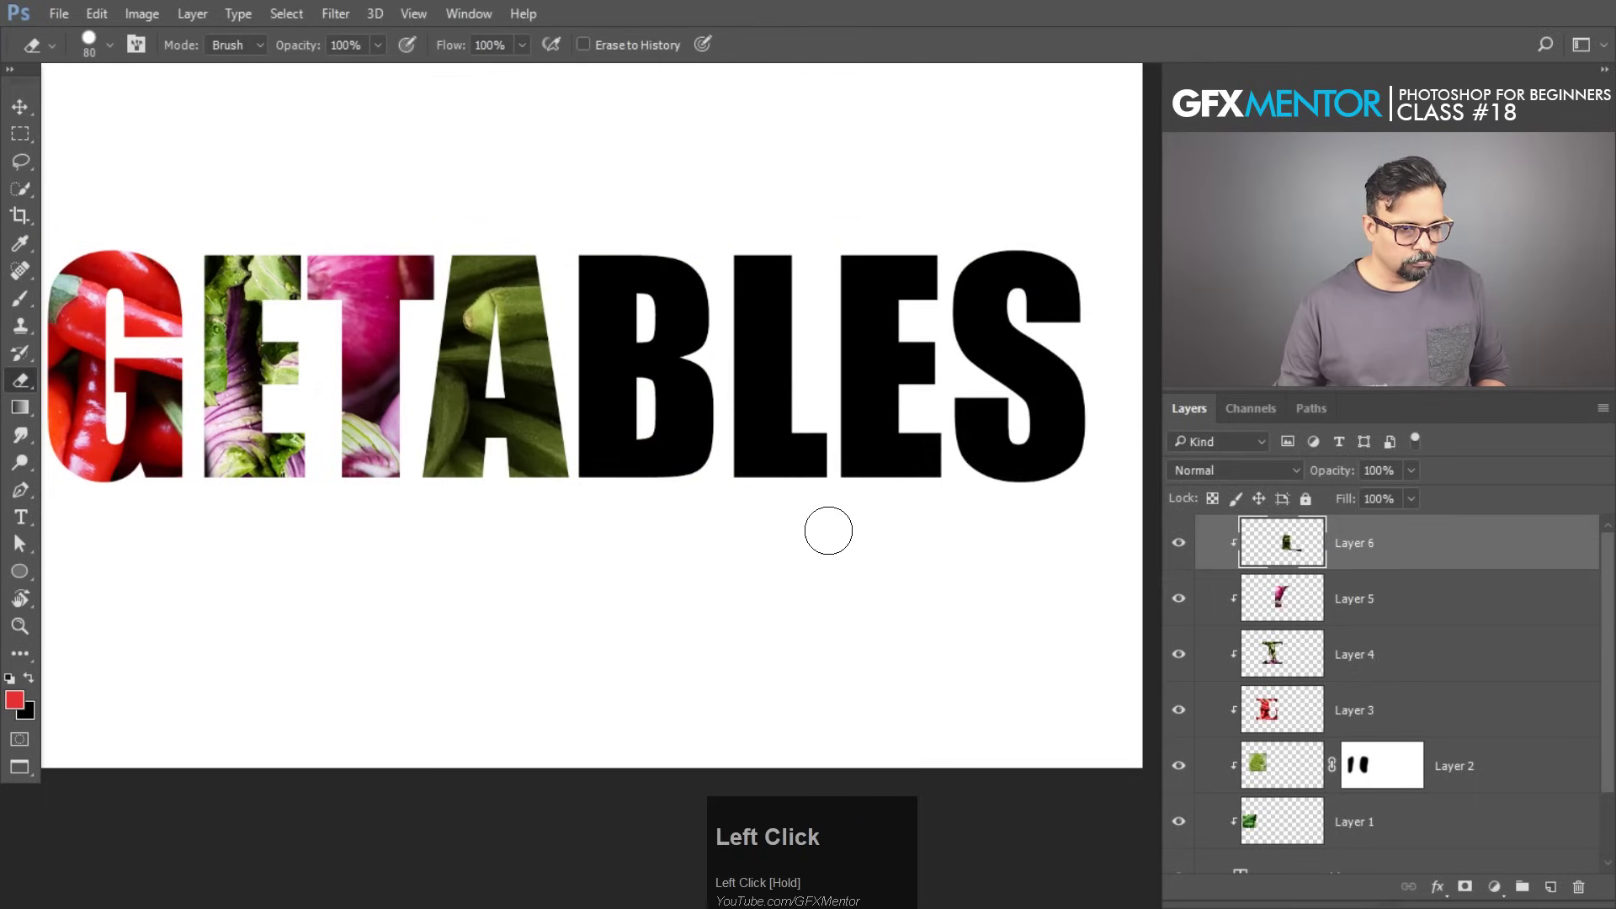
Open the photo of vegetable baskets and copy a rectangular area of the tomatoes in the upper basket.
key(alt+Tab)
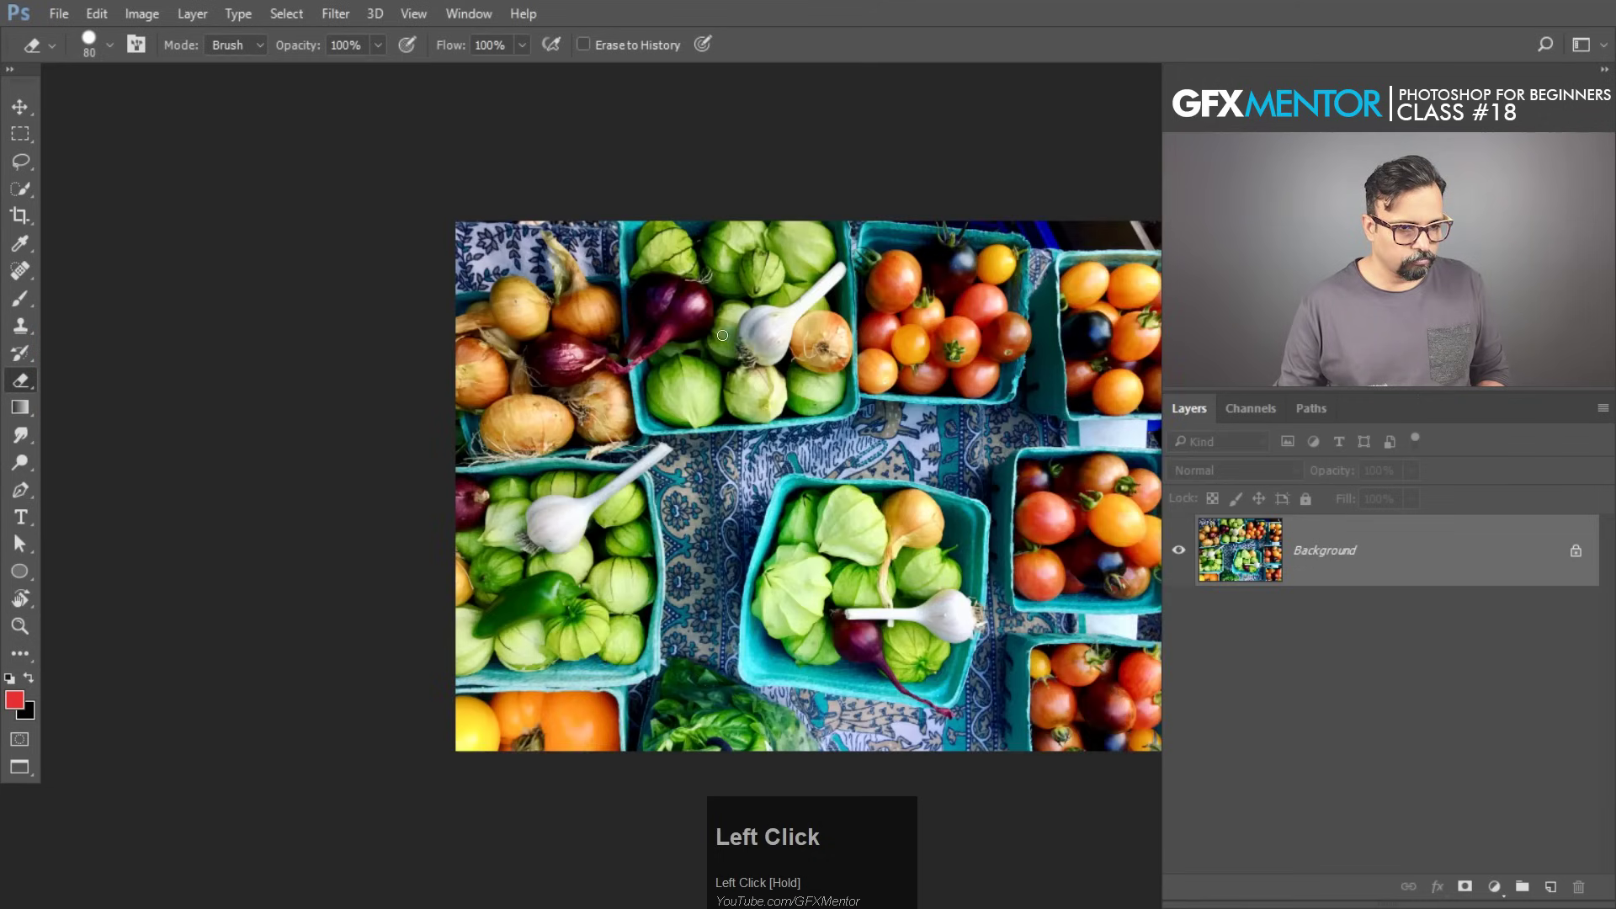
key(m)
key(space)
drag(722, 335, 551, 324)
drag(697, 246, 834, 368)
key(ctrl+c)
Paste the tomatoes into the VEGETABLES document, clip them to the text and move them over the last letters.
key(ctrl+Tab)
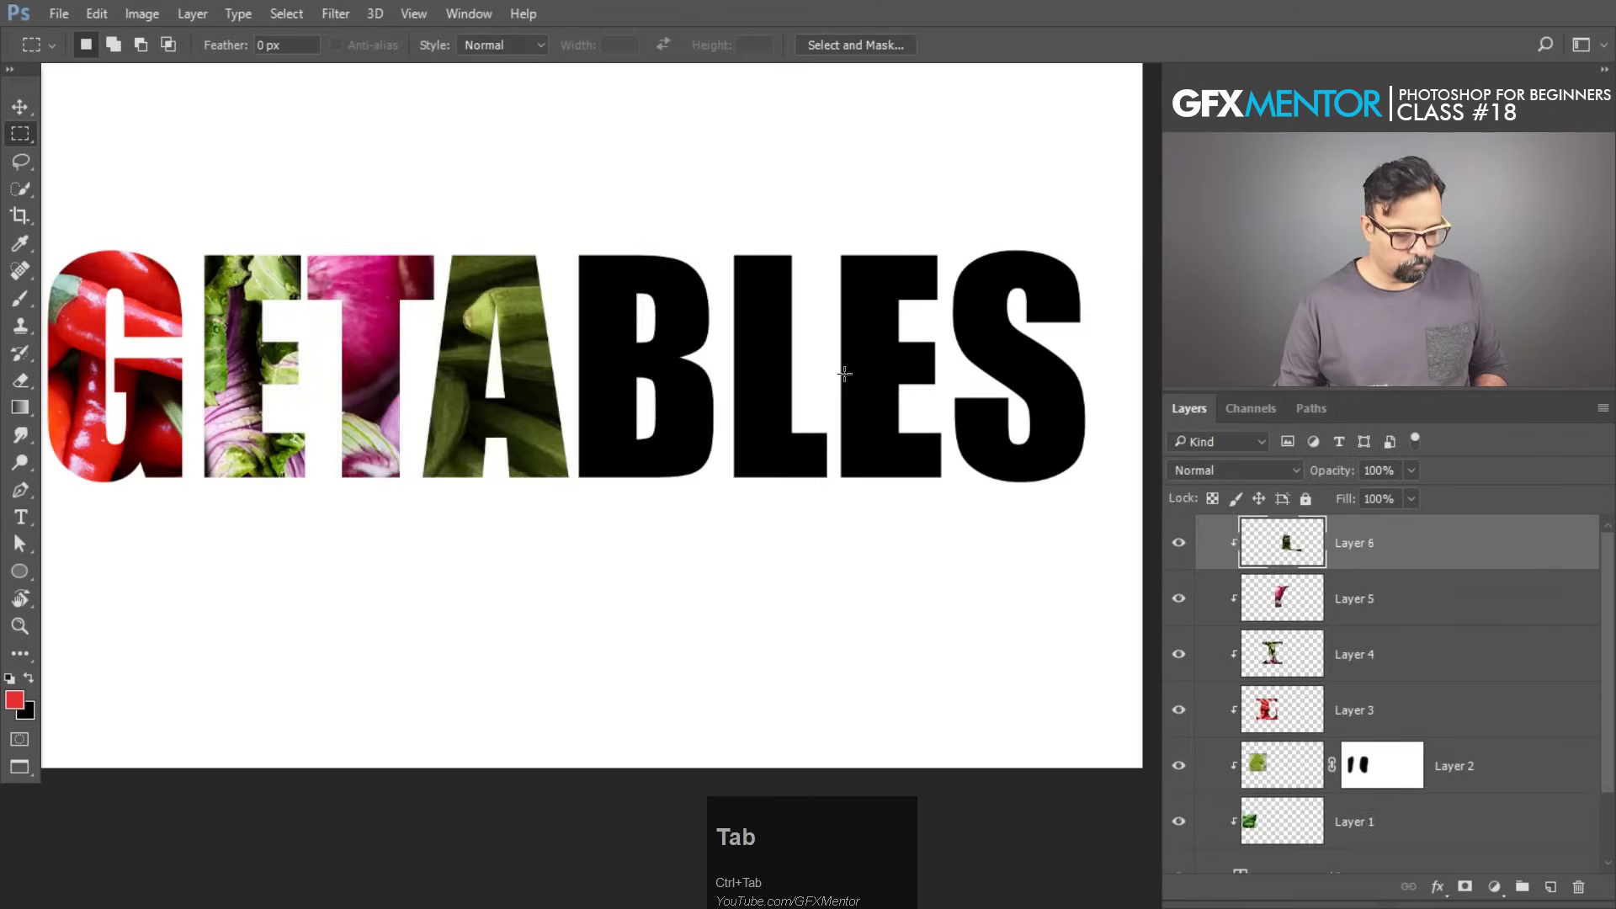
key(ctrl+v)
alt+click(1345, 568)
key(v)
drag(556, 450, 858, 466)
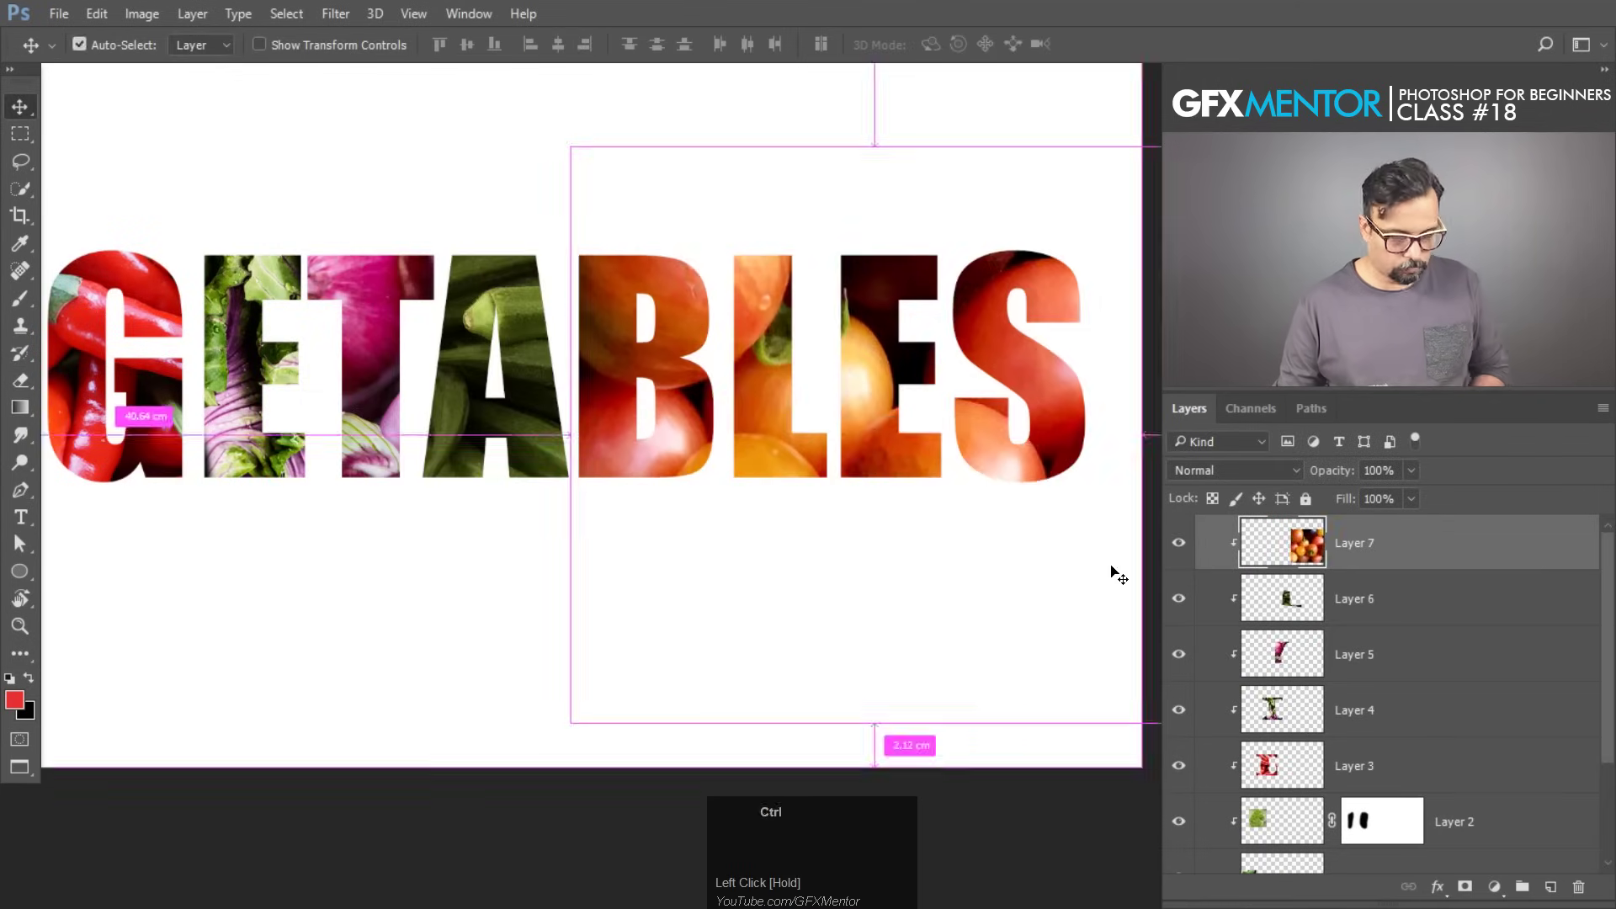
Scale the tomato layer down to about 46% and position it over the B.
key(ctrl+t)
key(space)
drag(1114, 573, 1029, 580)
drag(1091, 728, 715, 459)
drag(706, 231, 702, 313)
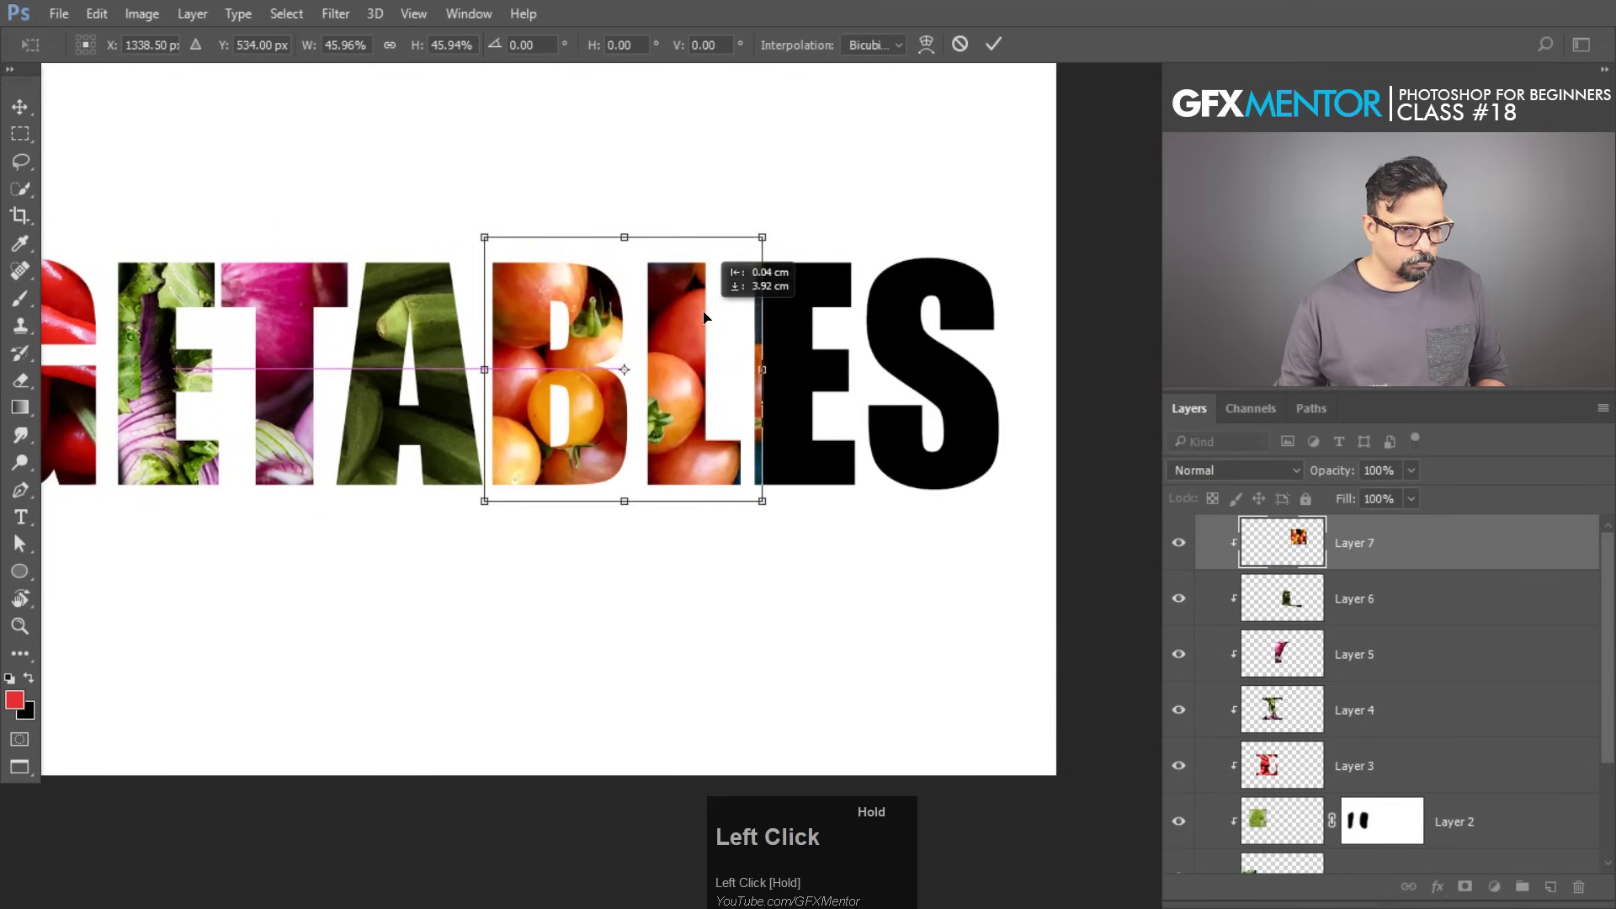
key(Return)
Erase the tomatoes on Layer 7 from the letters beyond the B with the Eraser.
key(e)
key(alt+Tab)
key(alt+Tab)
Close the used source photos, keeping the VEGETABLES document and the photo of vegetable baskets open.
key(ctrl+Tab)
key(m)
drag(780, 515, 586, 508)
key(ctrl+w)
key(ctrl+Tab)
key(ctrl+w)
click(822, 361)
key(ctrl+Tab)
key(ctrl+w)
click(815, 359)
key(ctrl+Tab)
key(ctrl+w)
key(ctrl+Tab)
key(ctrl+w)
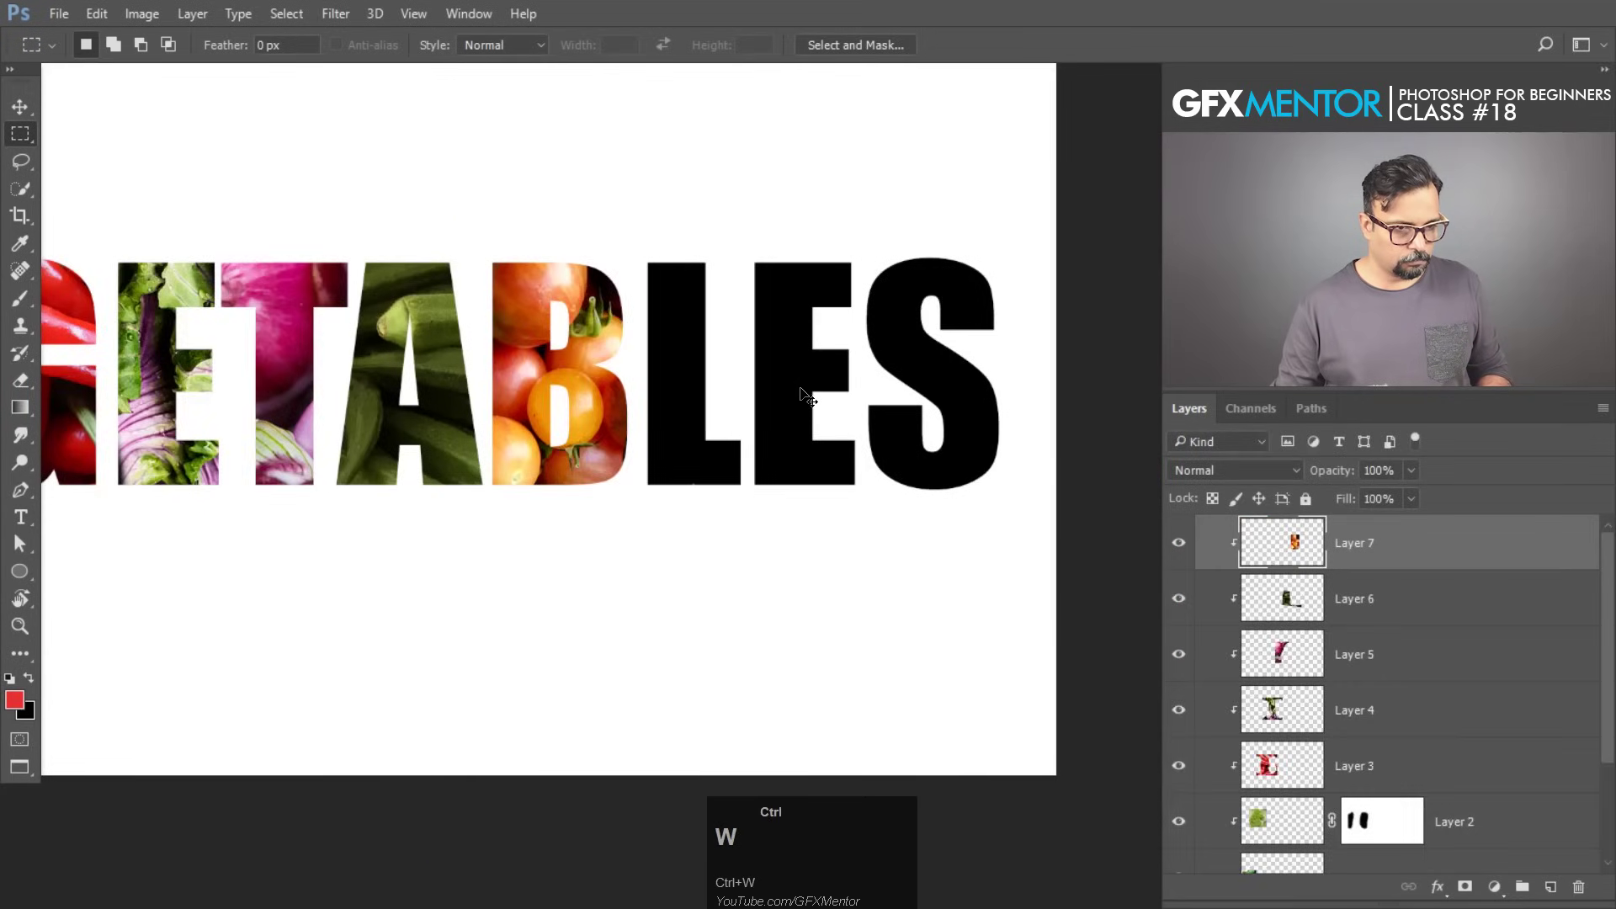
Copy a rectangular area of the green tomatillos and garlic from the lower middle basket in the baskets photo.
key(ctrl+Tab)
drag(608, 506, 786, 661)
key(ctrl+c)
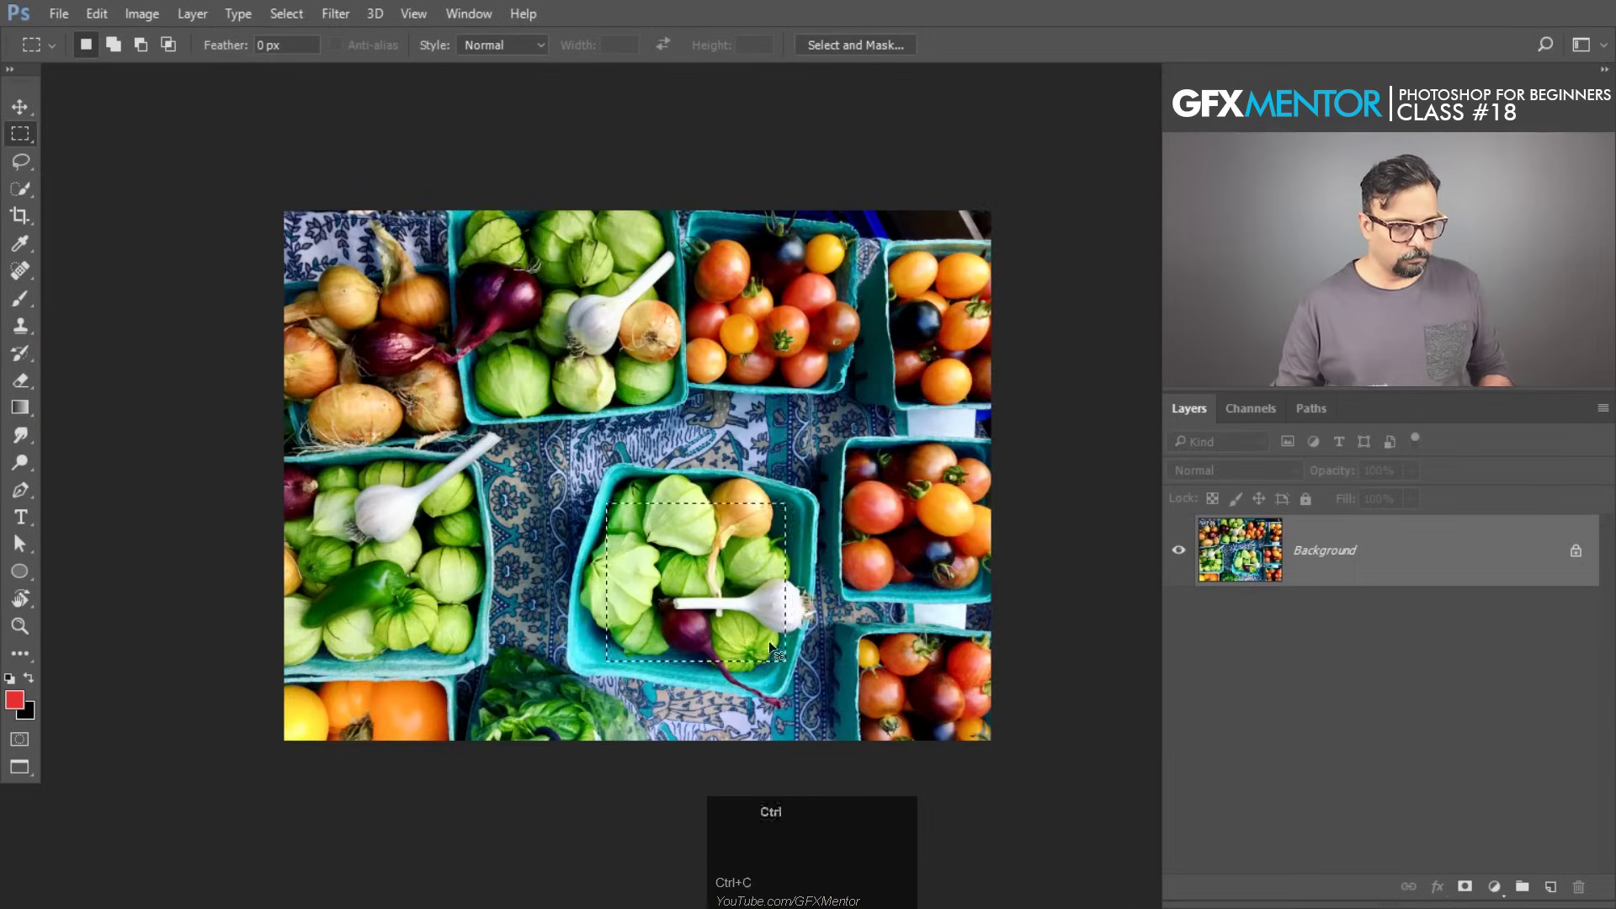
Paste the tomatillos into the VEGETABLES document and clip them to the vegetables text.
key(ctrl+Tab)
key(ctrl+v)
key(v)
drag(860, 510, 1021, 523)
alt+click(1407, 569)
drag(550, 448, 877, 448)
drag(878, 446, 869, 489)
Scale the tomatillo layer down to about 38% and position it over the L.
key(ctrl+t)
drag(1057, 556, 874, 405)
drag(836, 409, 860, 459)
drag(887, 307, 886, 530)
mouse_move(1000, 613)
mouse_down()
mouse_move(1067, 671)
mouse_move(762, 620)
mouse_move(694, 632)
mouse_move(722, 613)
mouse_up()
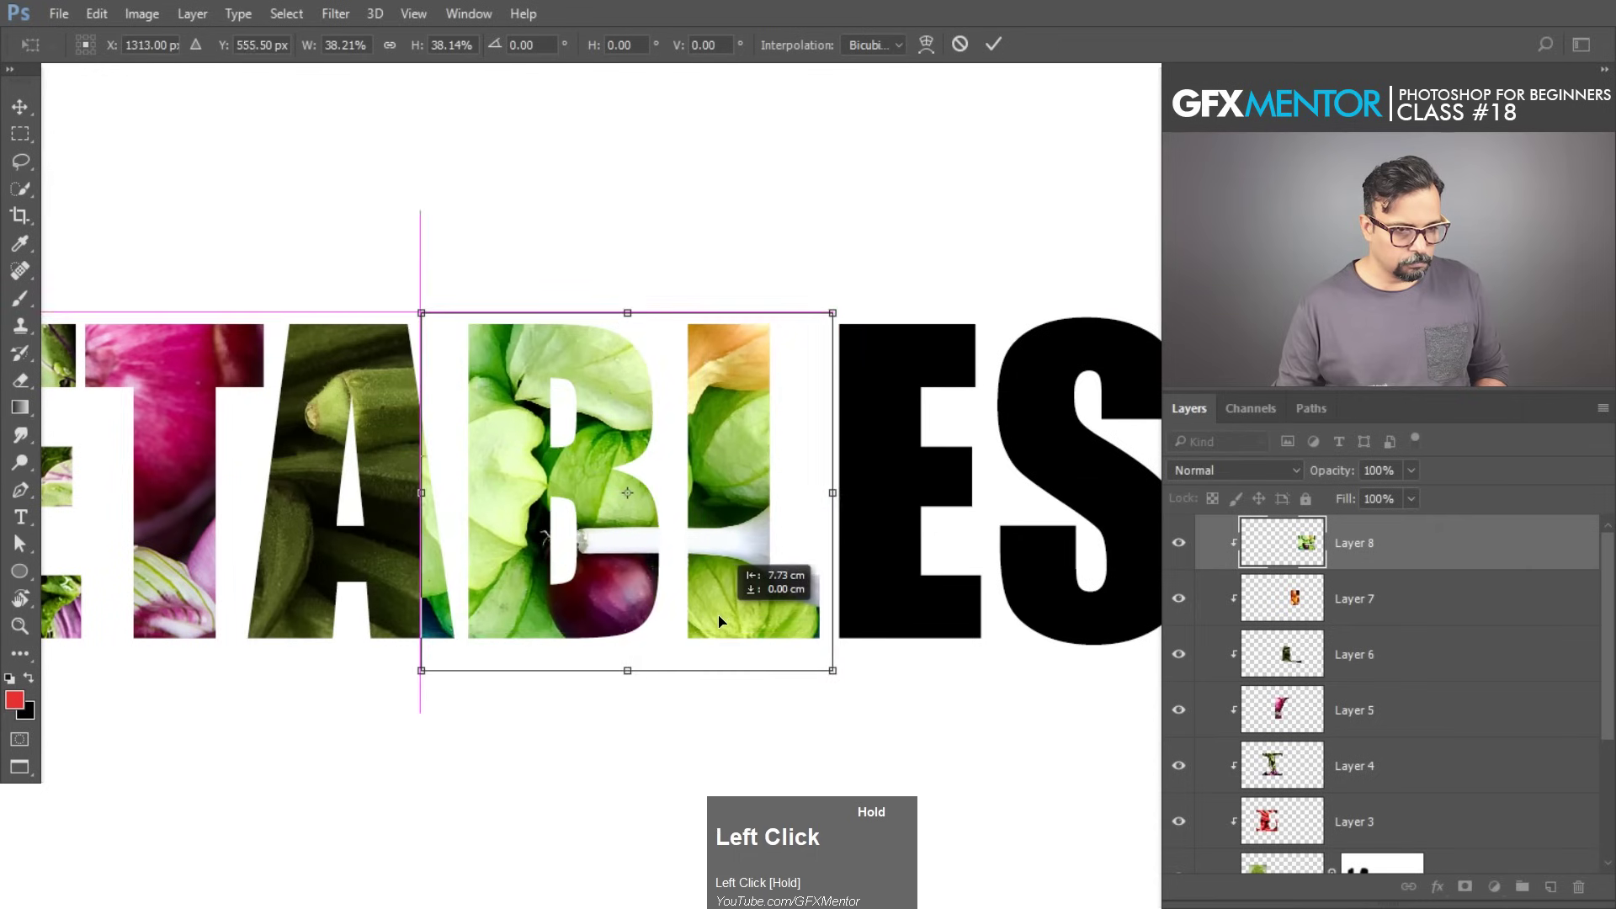
key(Return)
Erase the tomatillos from the letters on both sides of the L with the Eraser.
key(e)
mouse_move(415, 666)
mouse_down()
mouse_move(506, 672)
mouse_move(597, 344)
mouse_move(636, 565)
mouse_move(574, 371)
mouse_move(594, 673)
mouse_up()
drag(967, 638, 806, 599)
Copy a rectangular area of the brown and red onions from the upper corner basket in the baskets photo.
key(ctrl+Tab)
key(m)
drag(309, 284, 445, 437)
key(ctrl+c)
Paste the onions into the VEGETABLES document, clip them to the text and scale them to cover the last E.
key(ctrl+Tab)
key(ctrl+v)
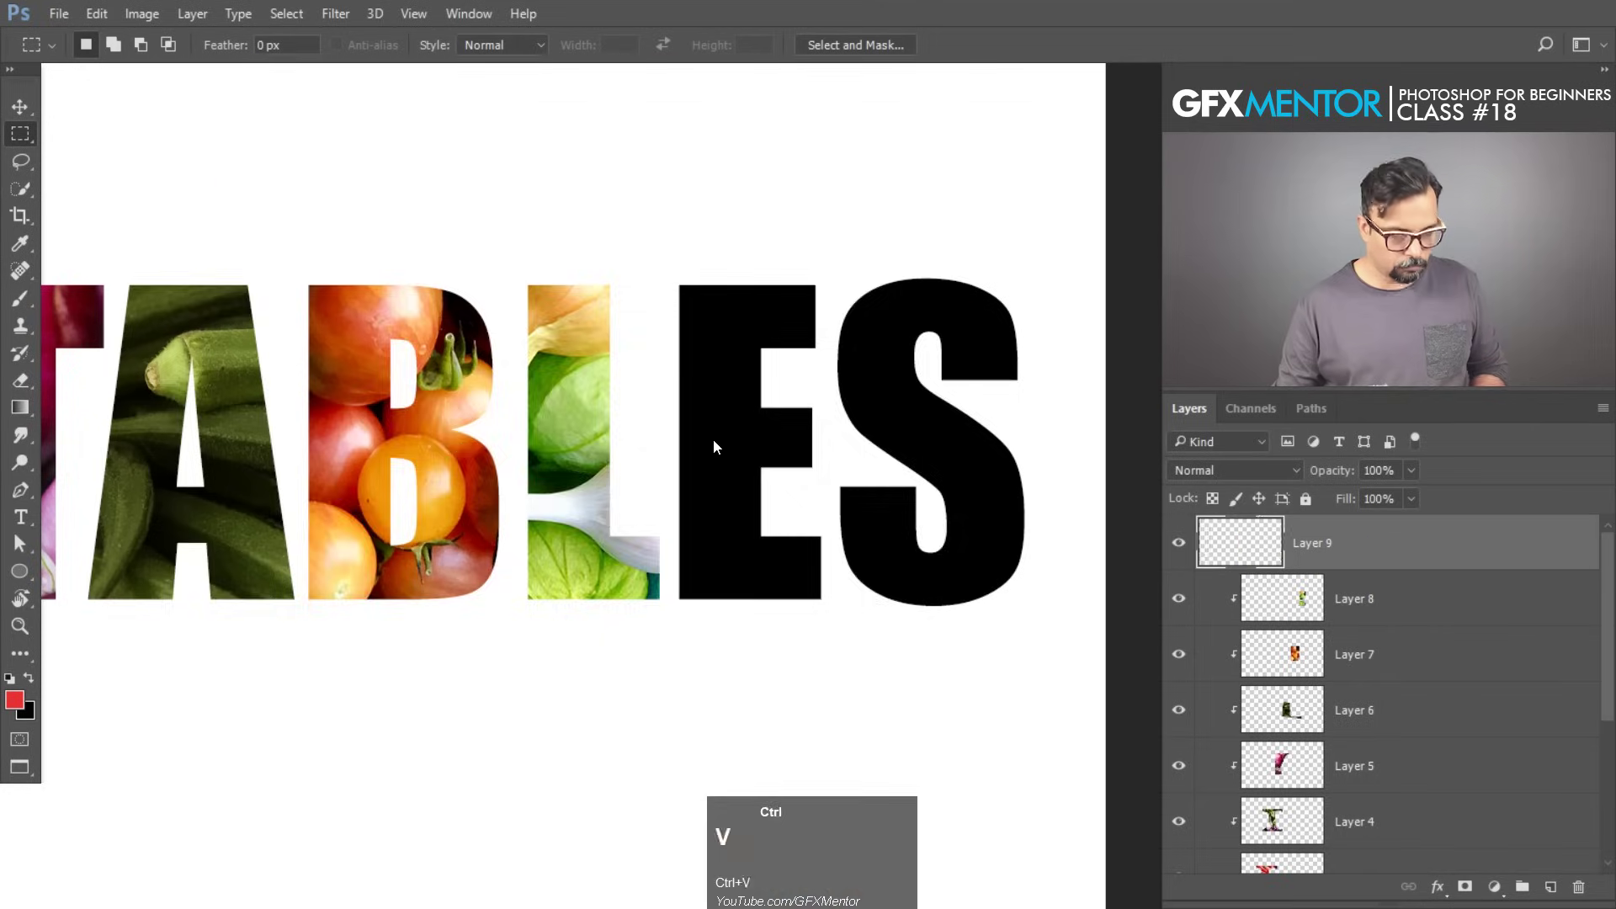
alt+click(1469, 570)
key(ctrl+t)
drag(628, 544, 931, 435)
drag(879, 346, 976, 348)
drag(903, 570, 842, 564)
drag(1032, 640, 680, 301)
mouse_move(852, 468)
mouse_down()
mouse_move(844, 451)
mouse_move(858, 456)
mouse_up()
key(Return)
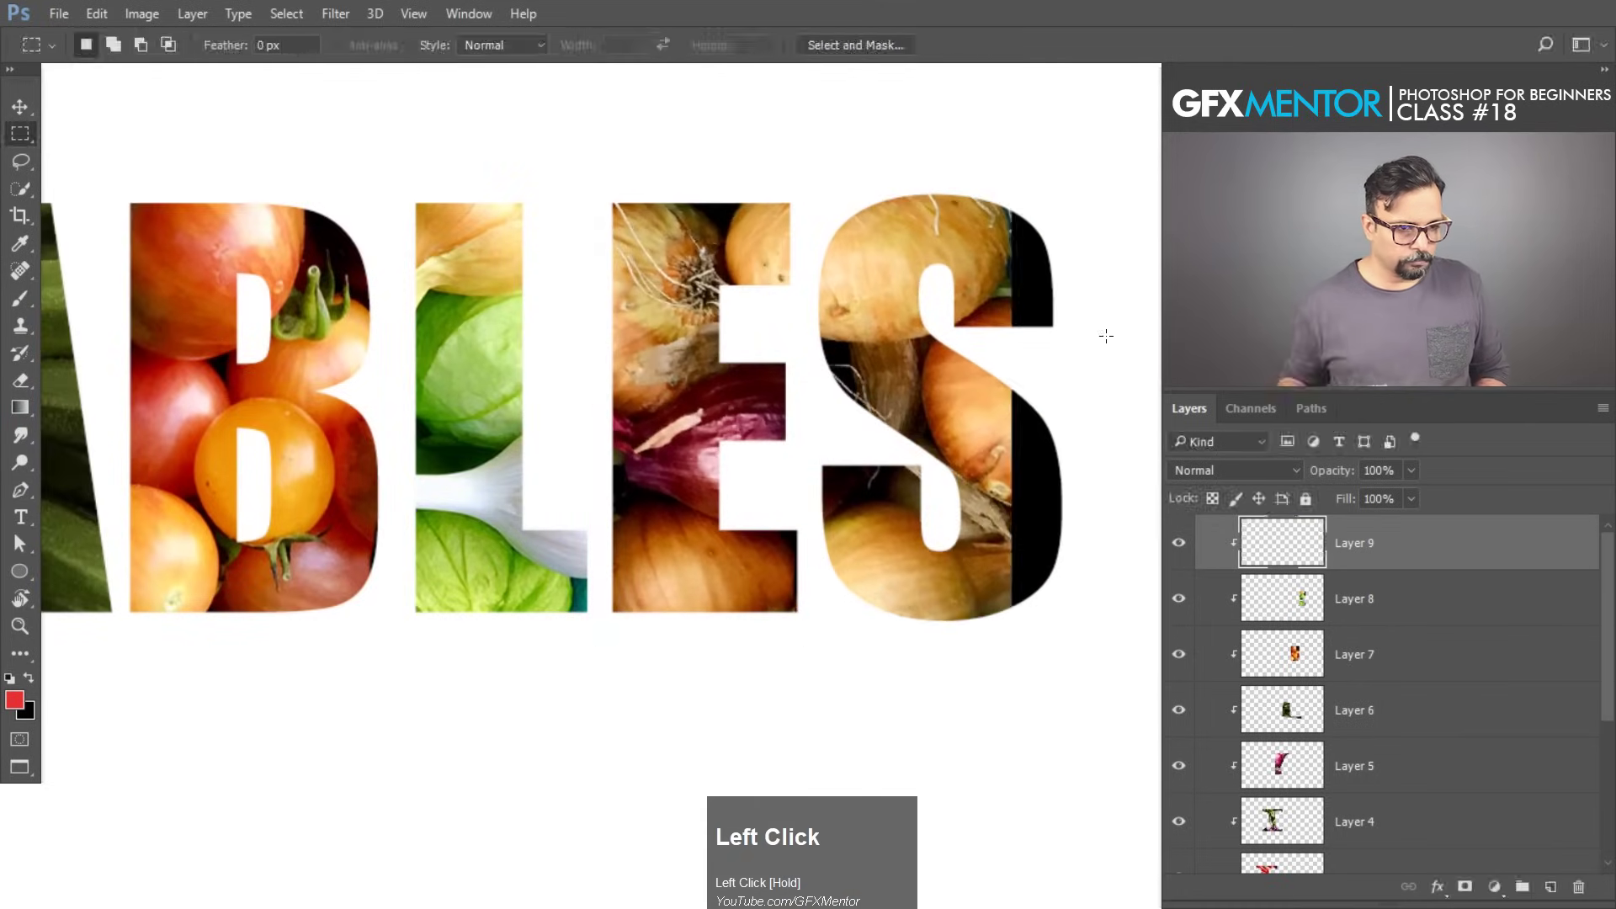
Open the green cabbage photo from the PS Class 18 folder, copy a rectangular area of the cabbage and close the photo.
key(alt+Tab)
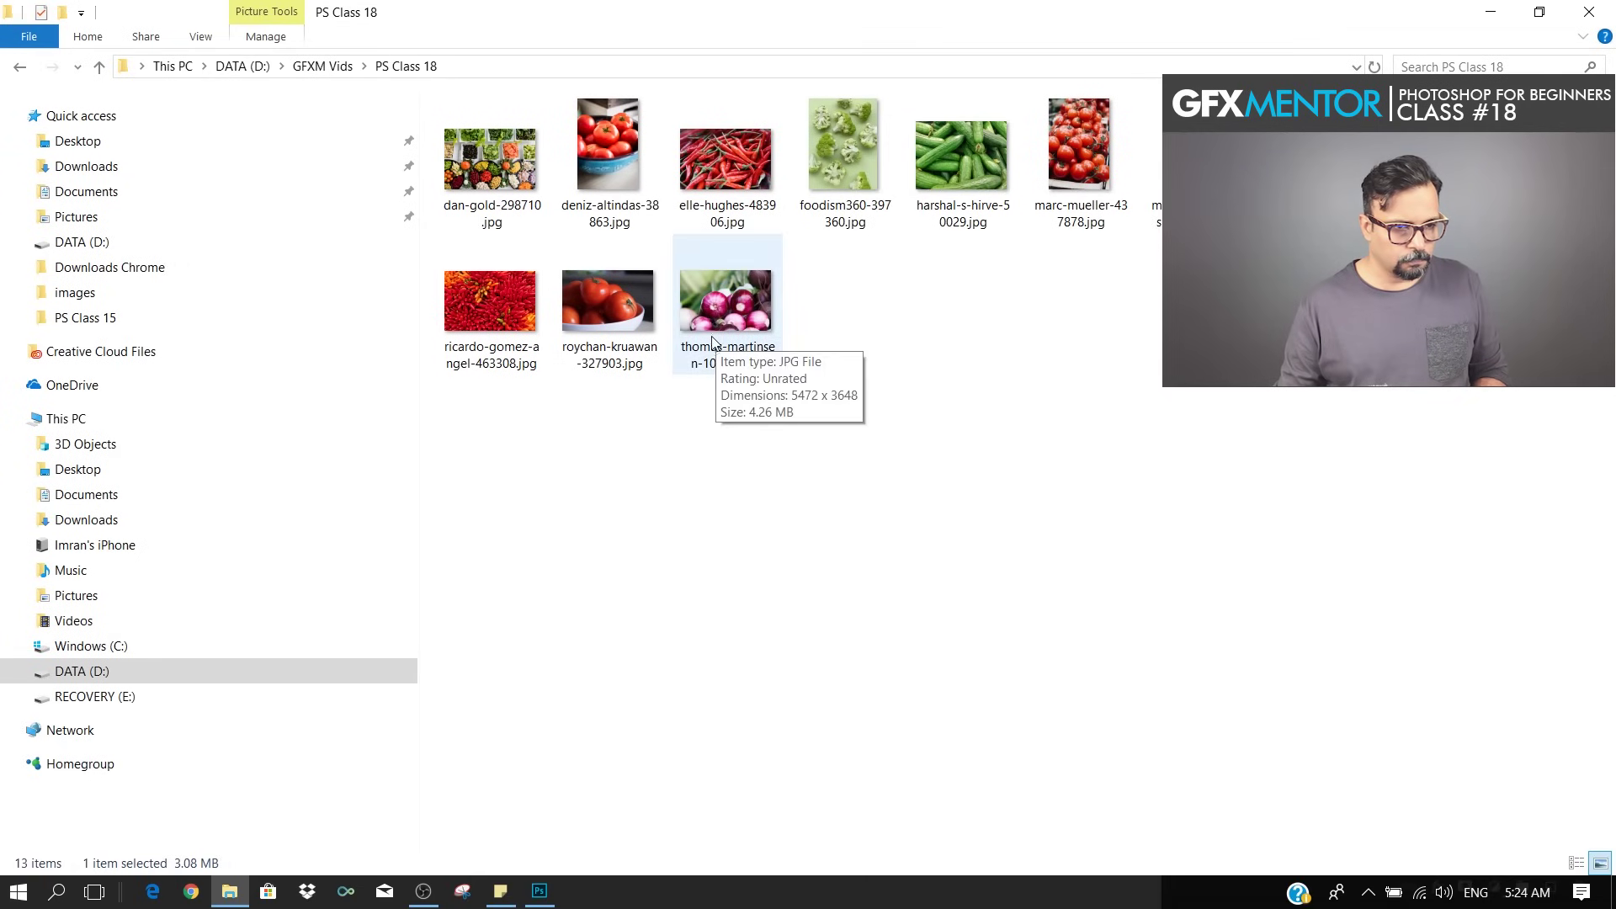
drag(1080, 151, 808, 174)
drag(584, 390, 919, 740)
key(ctrl+c)
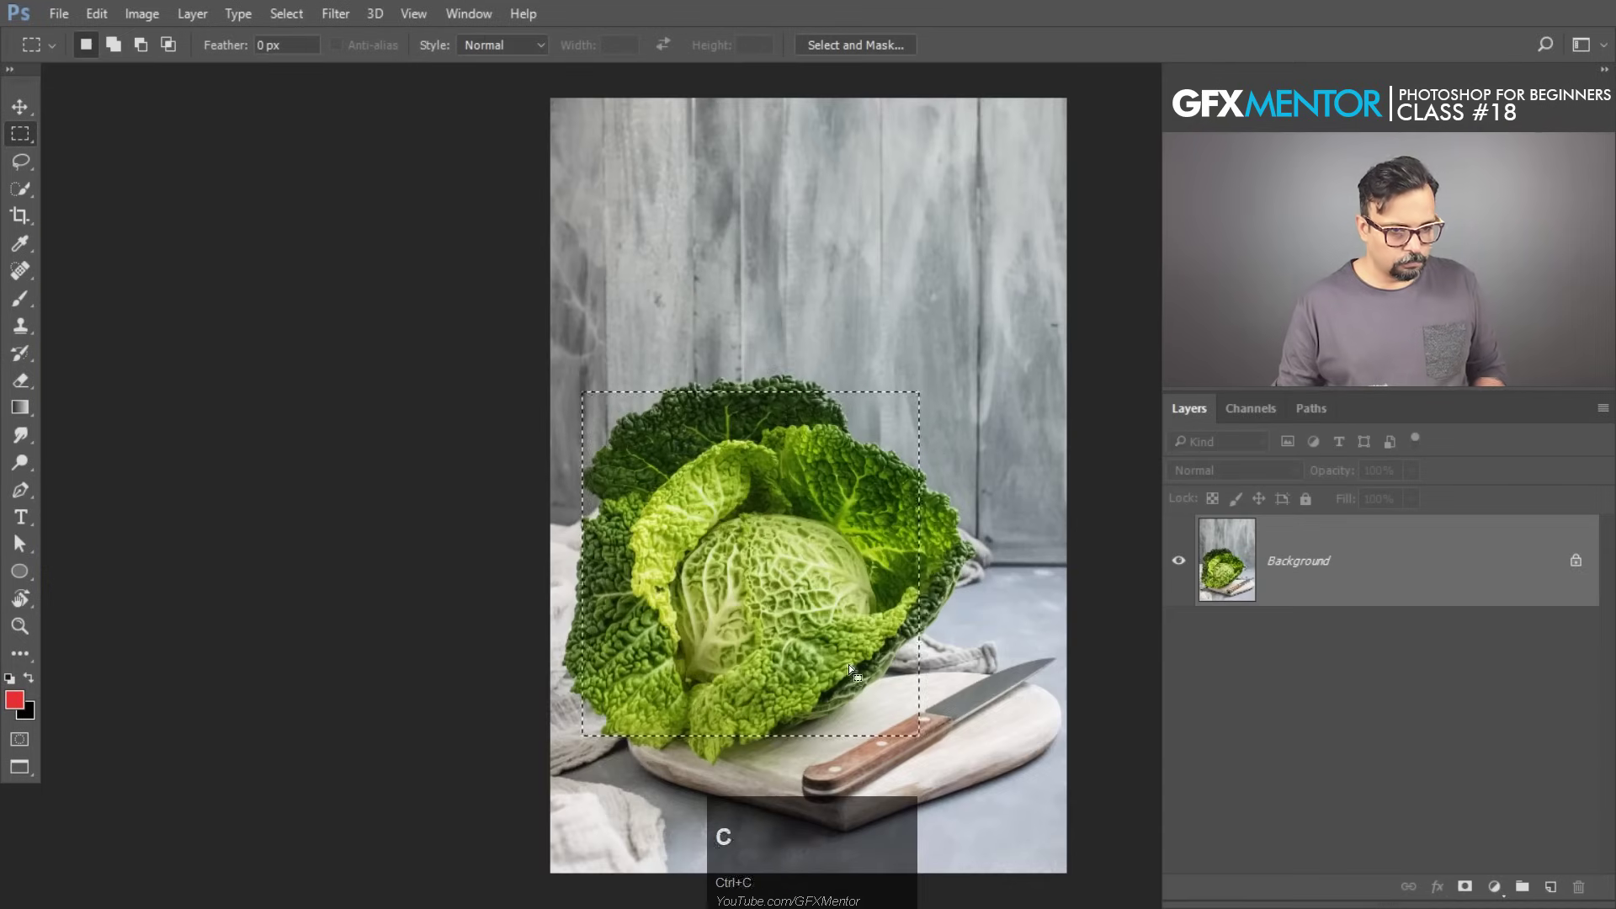
key(ctrl+w)
Paste the cabbage into the VEGETABLES document, position it over the S and clip it to the text.
key(ctrl+v)
key(ctrl+minus)
key(ctrl+minus)
key(ctrl+minus)
key(ctrl+t)
drag(1141, 186, 828, 508)
drag(772, 556, 1010, 325)
key(Return)
alt+click(1414, 568)
Scale down the clipped cabbage and position it so that it covers only the S.
key(ctrl+t)
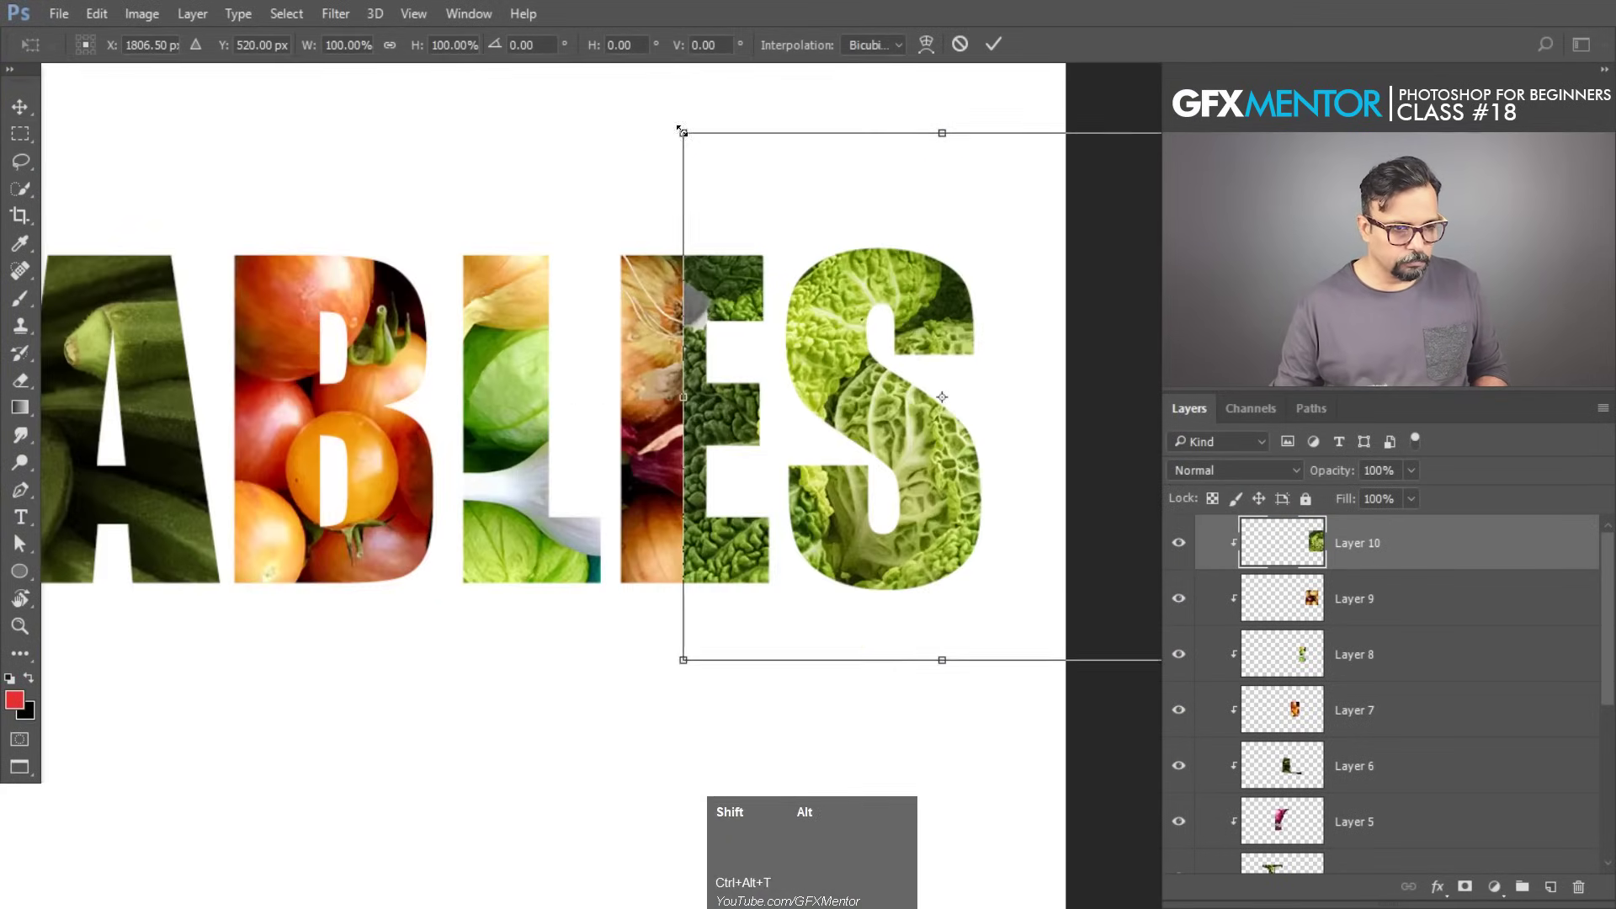
drag(683, 133, 761, 212)
drag(986, 490, 1003, 506)
key(Return)
key(ctrl+minus)
key(ctrl+minus)
key(ctrl+minus)
key(ctrl+minus)
key(ctrl+plus)
key(ctrl+plus)
drag(614, 464, 825, 383)
mouse_move(825, 383)
mouse_down()
mouse_move(749, 383)
mouse_move(842, 381)
mouse_up()
drag(931, 381, 873, 447)
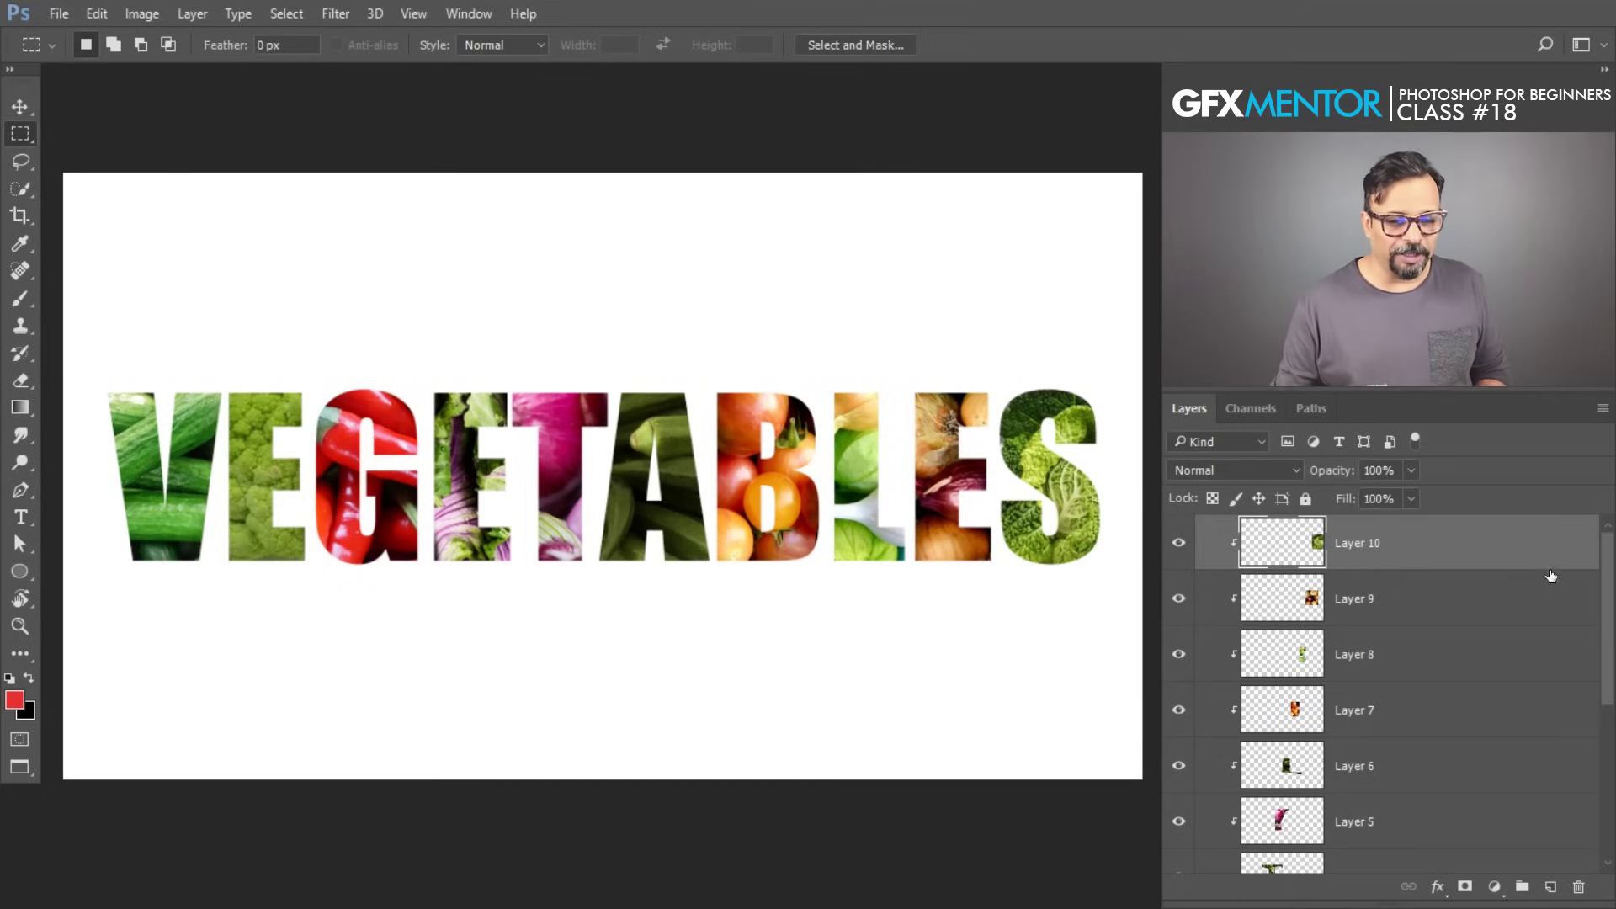
Release the cabbage and onion layers from the clipping mask and clip both to the text again.
mouse_move(1610, 562)
mouse_down()
mouse_move(1593, 752)
mouse_move(1608, 543)
mouse_up()
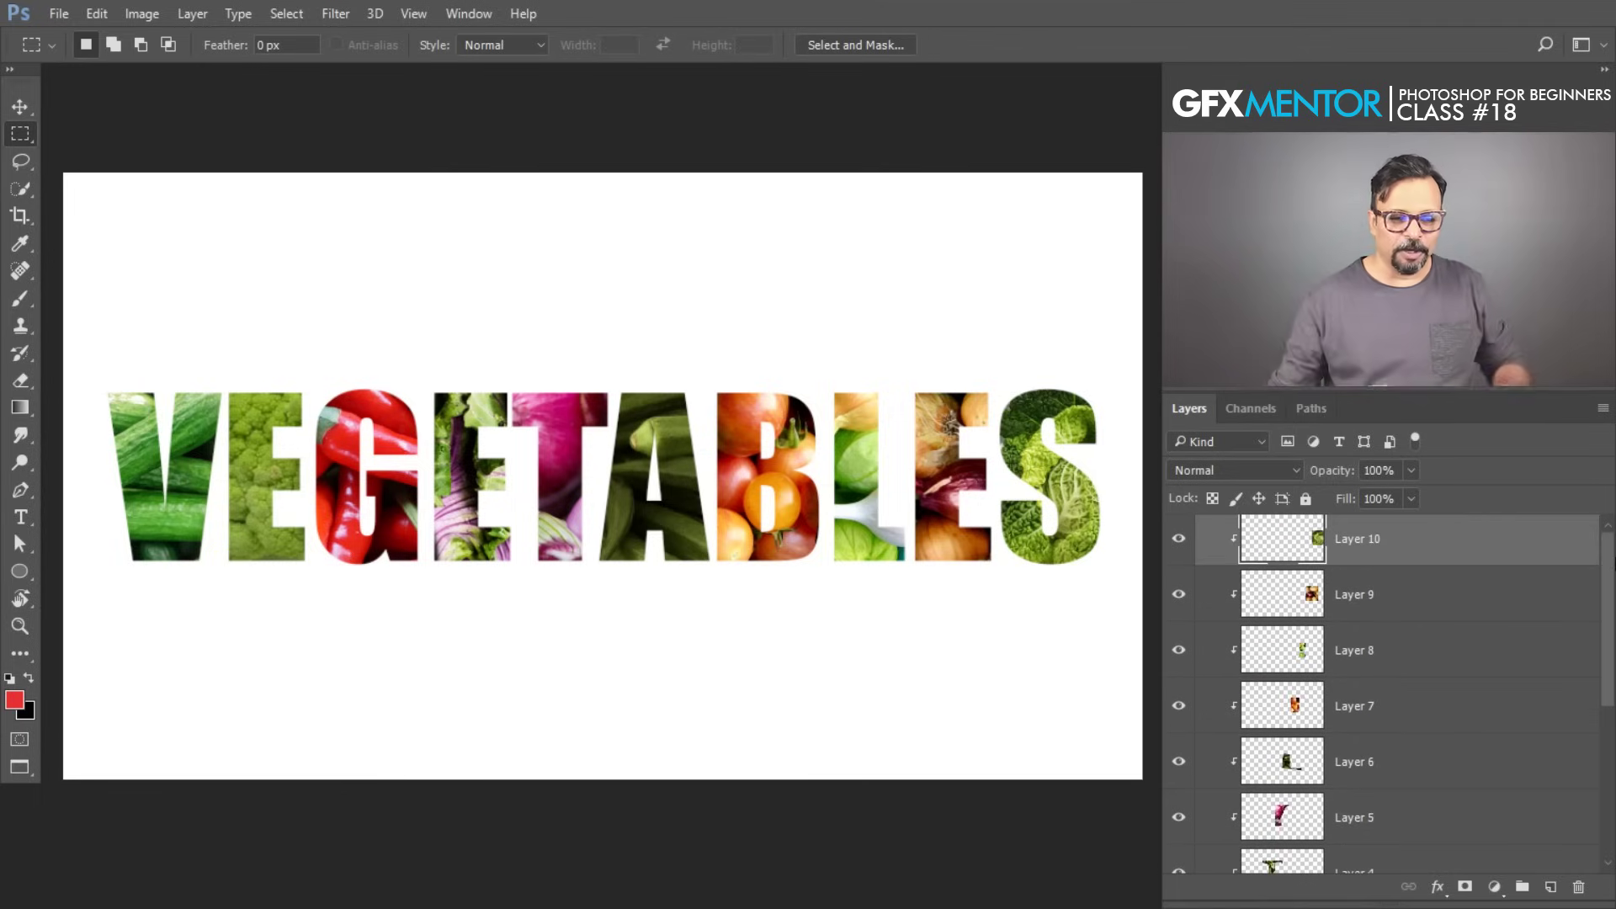
alt+click(1422, 566)
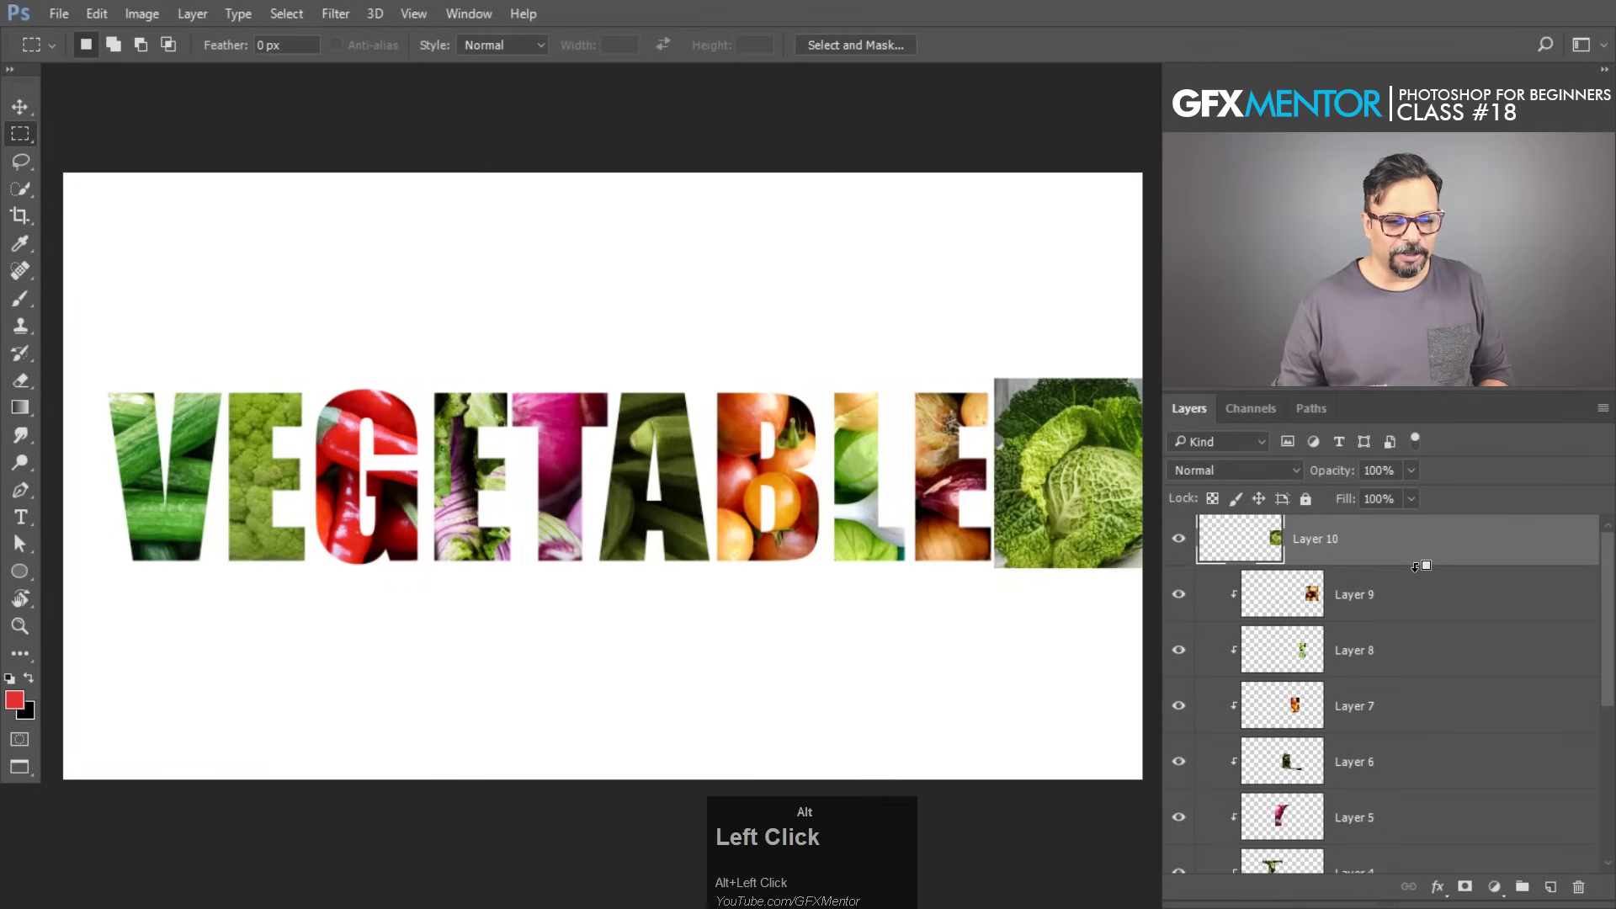
alt+click(1422, 615)
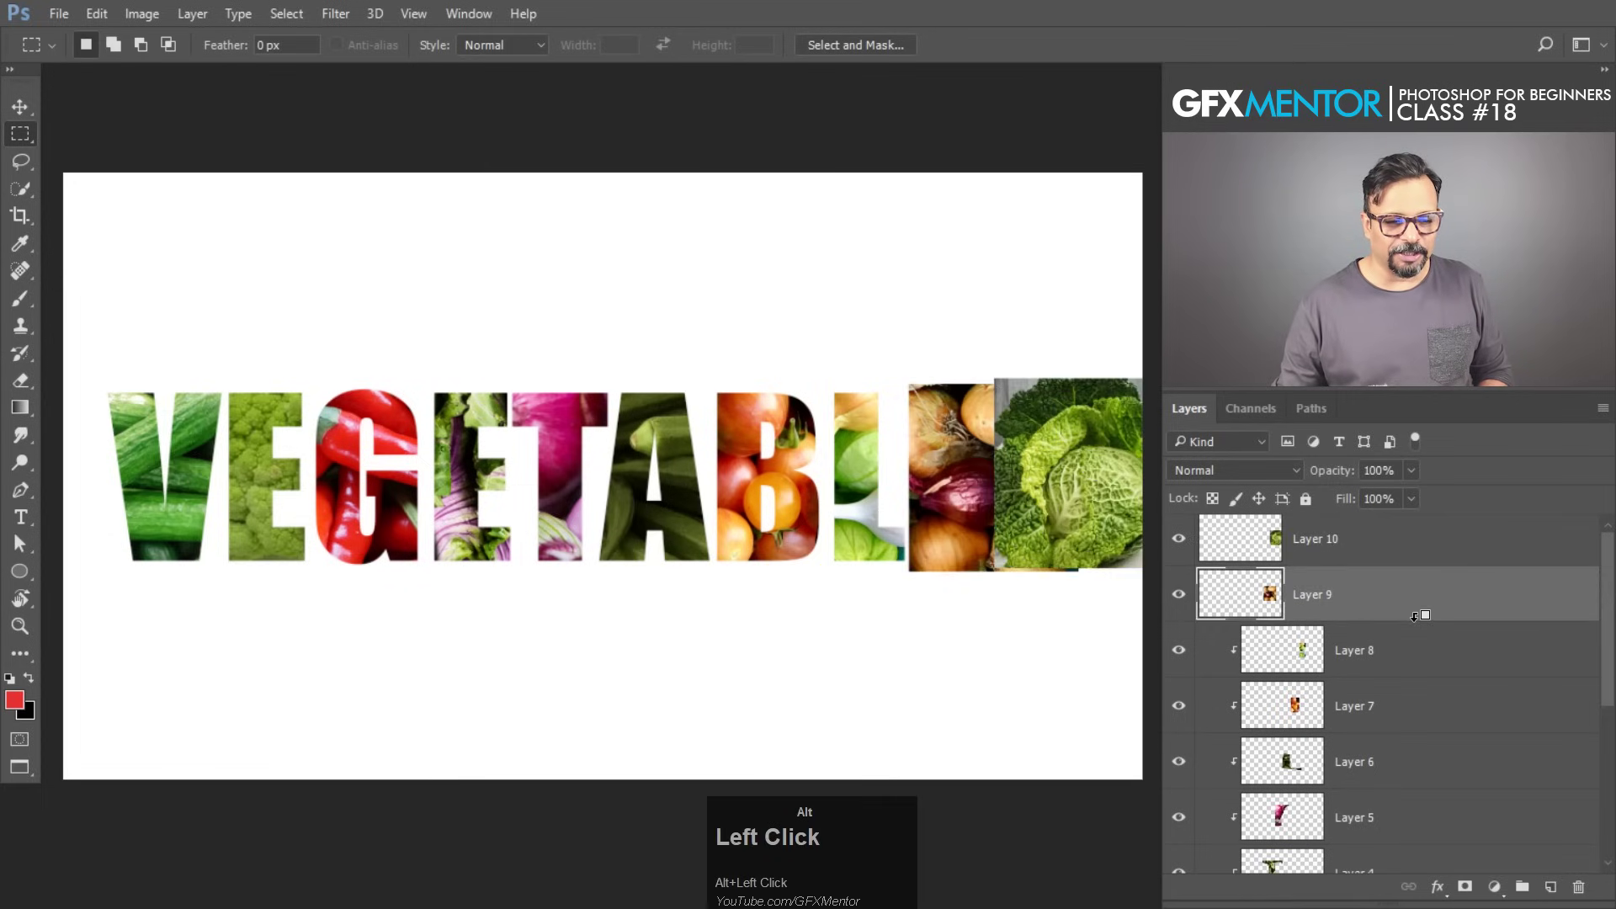
alt+click(1421, 615)
alt+click(1398, 564)
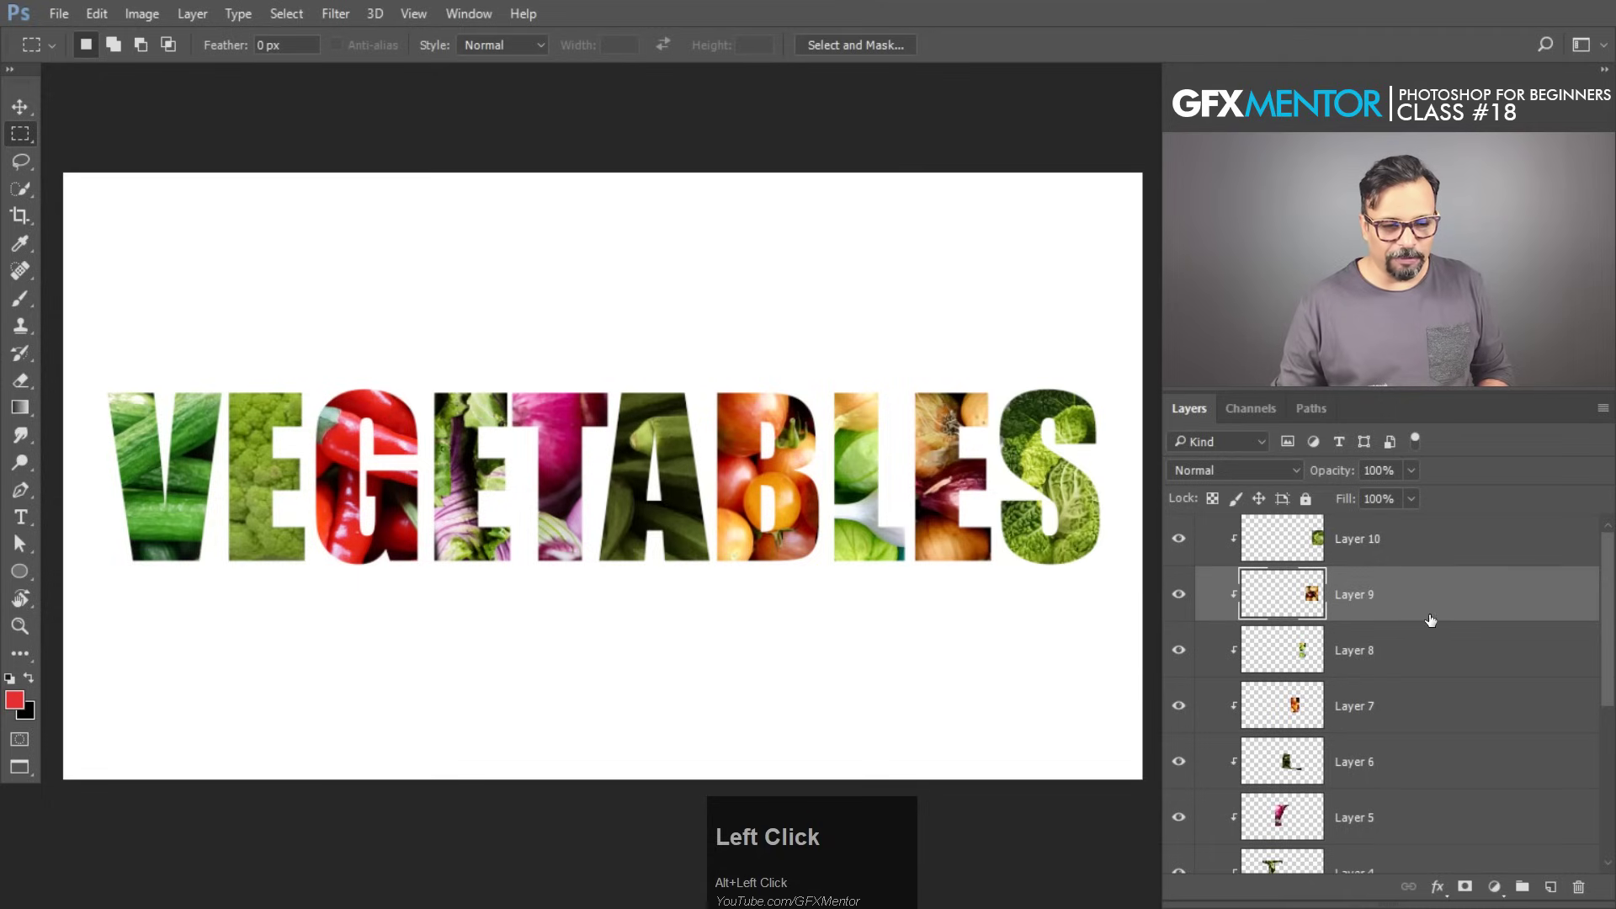
Group the vegetables text layer with all of its clipped photo layers.
drag(1613, 621, 1387, 832)
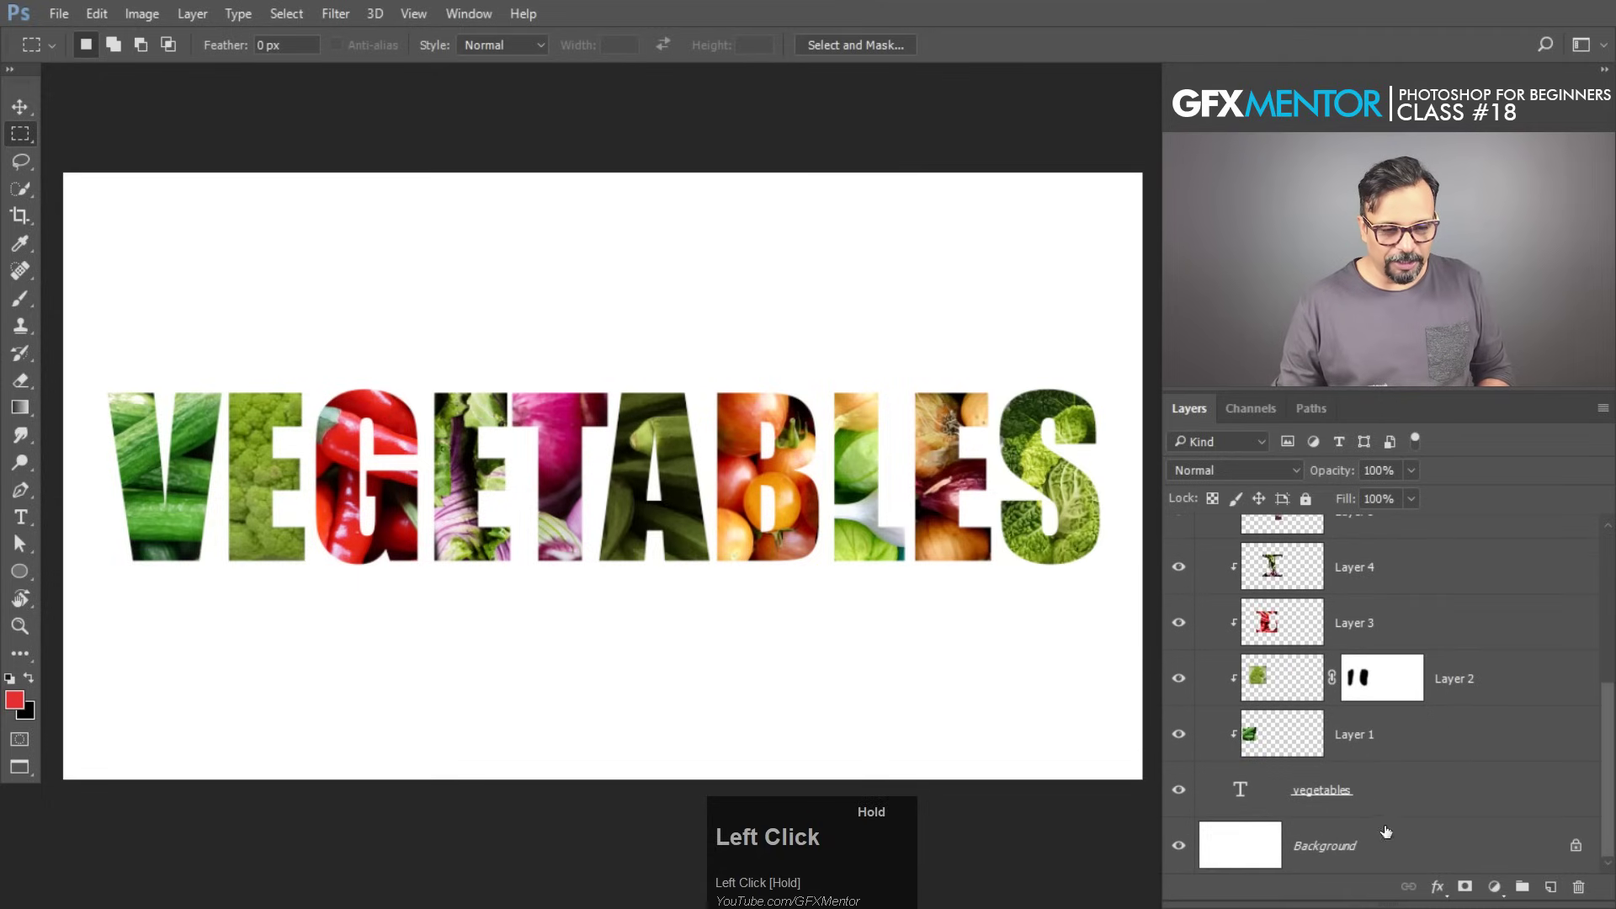
click(1179, 791)
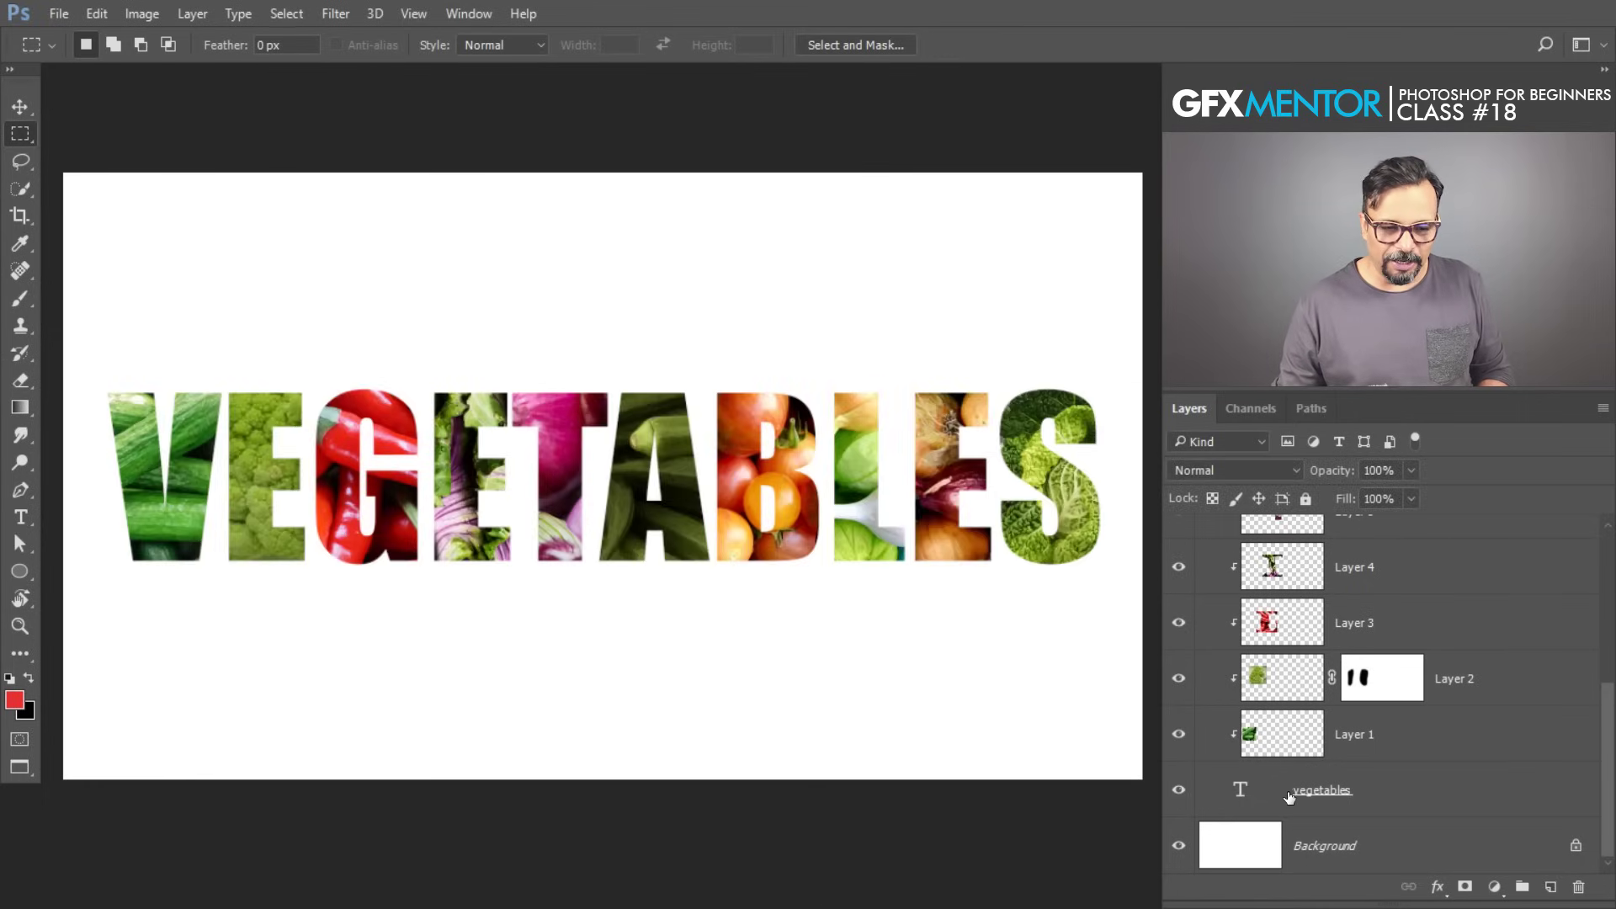
click(1400, 791)
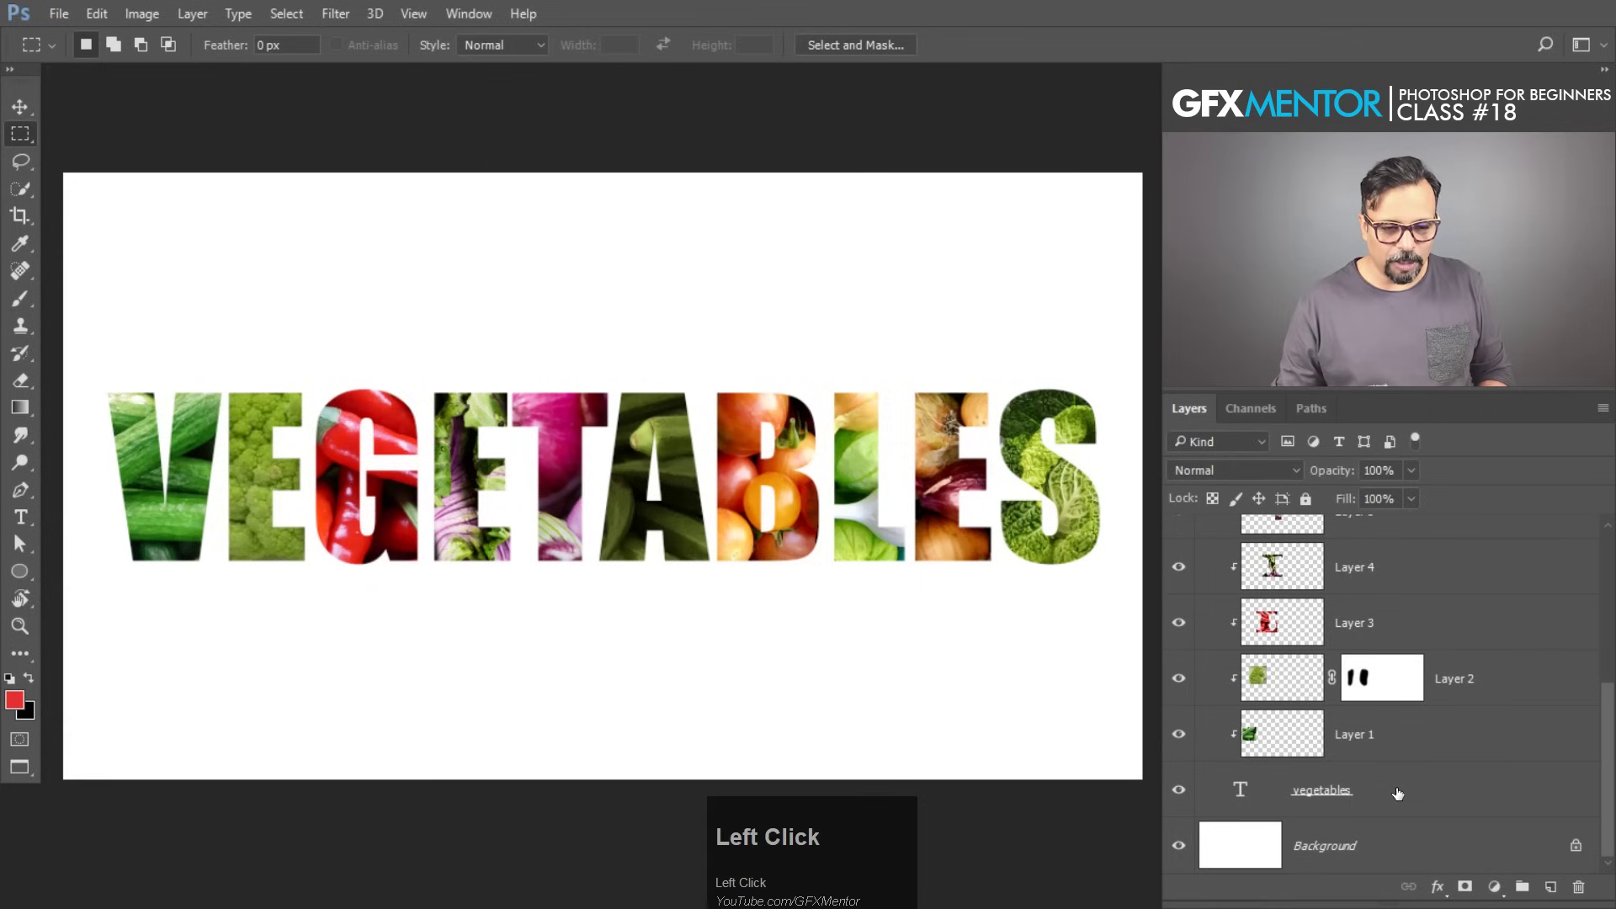
scroll(1401, 797, up, 3)
scroll(1401, 798, down, 4)
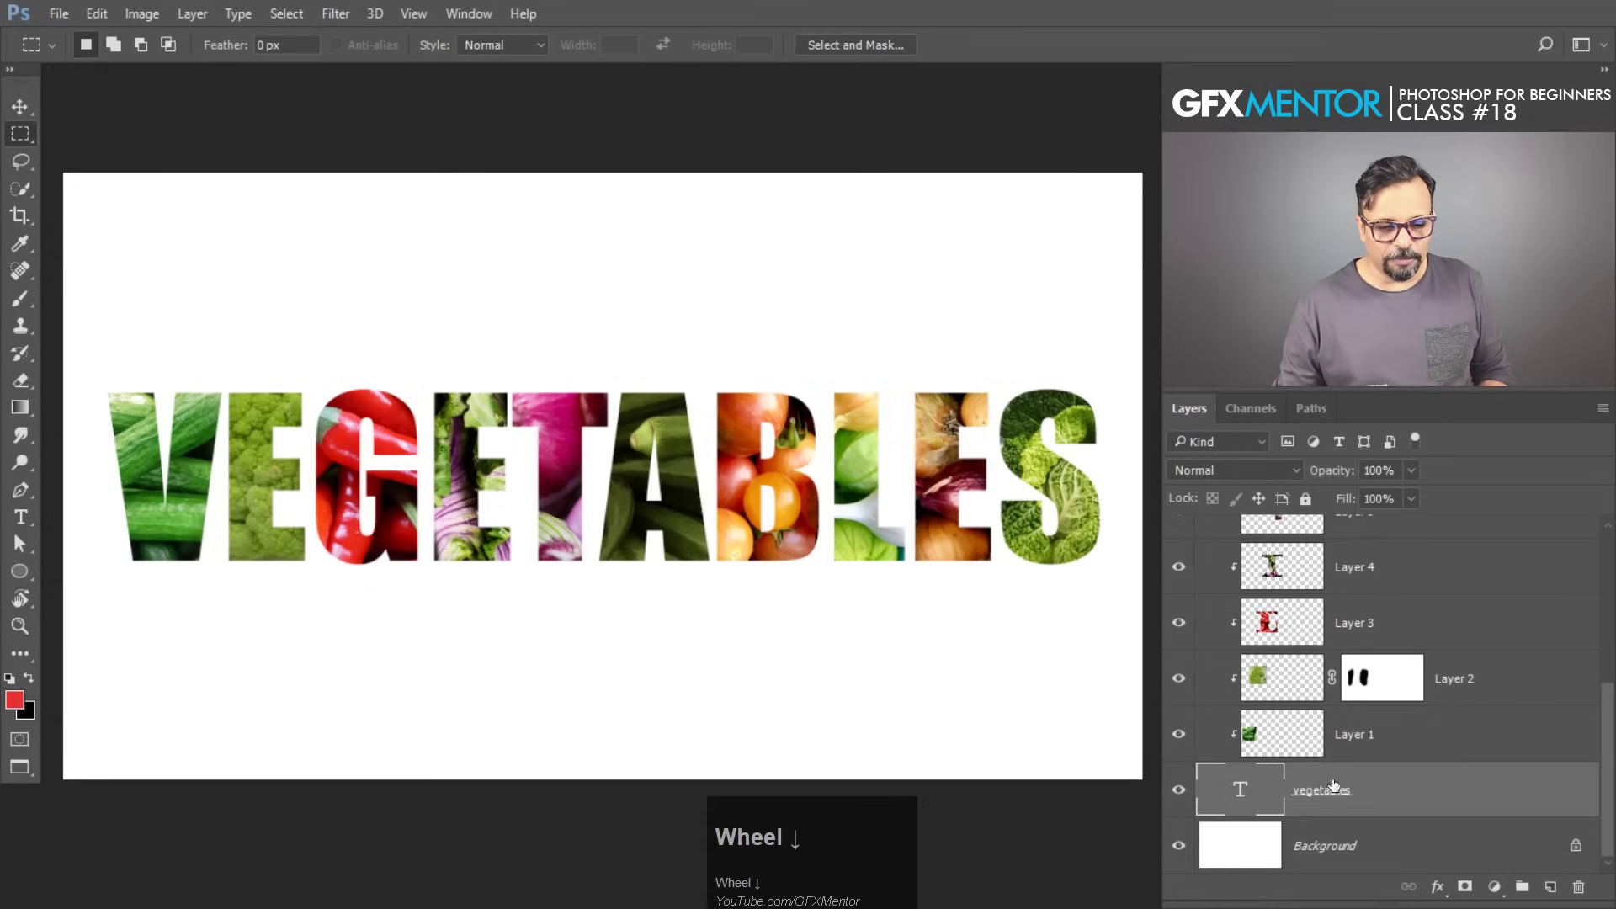
scroll(1333, 786, up, 4)
shift+click(1399, 545)
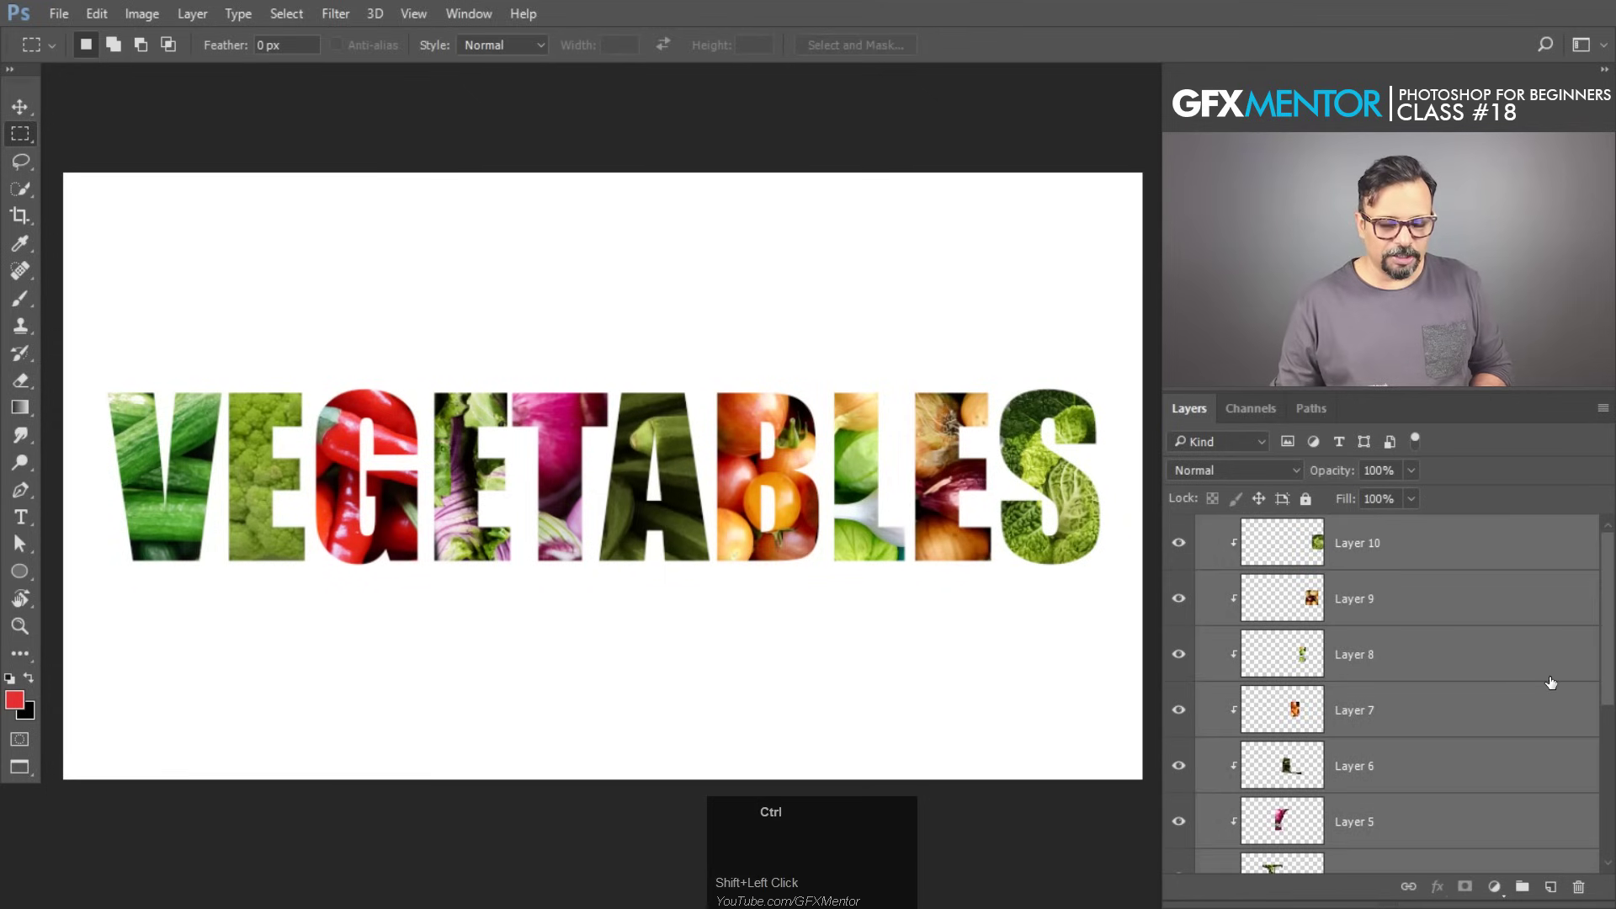
key(ctrl+g)
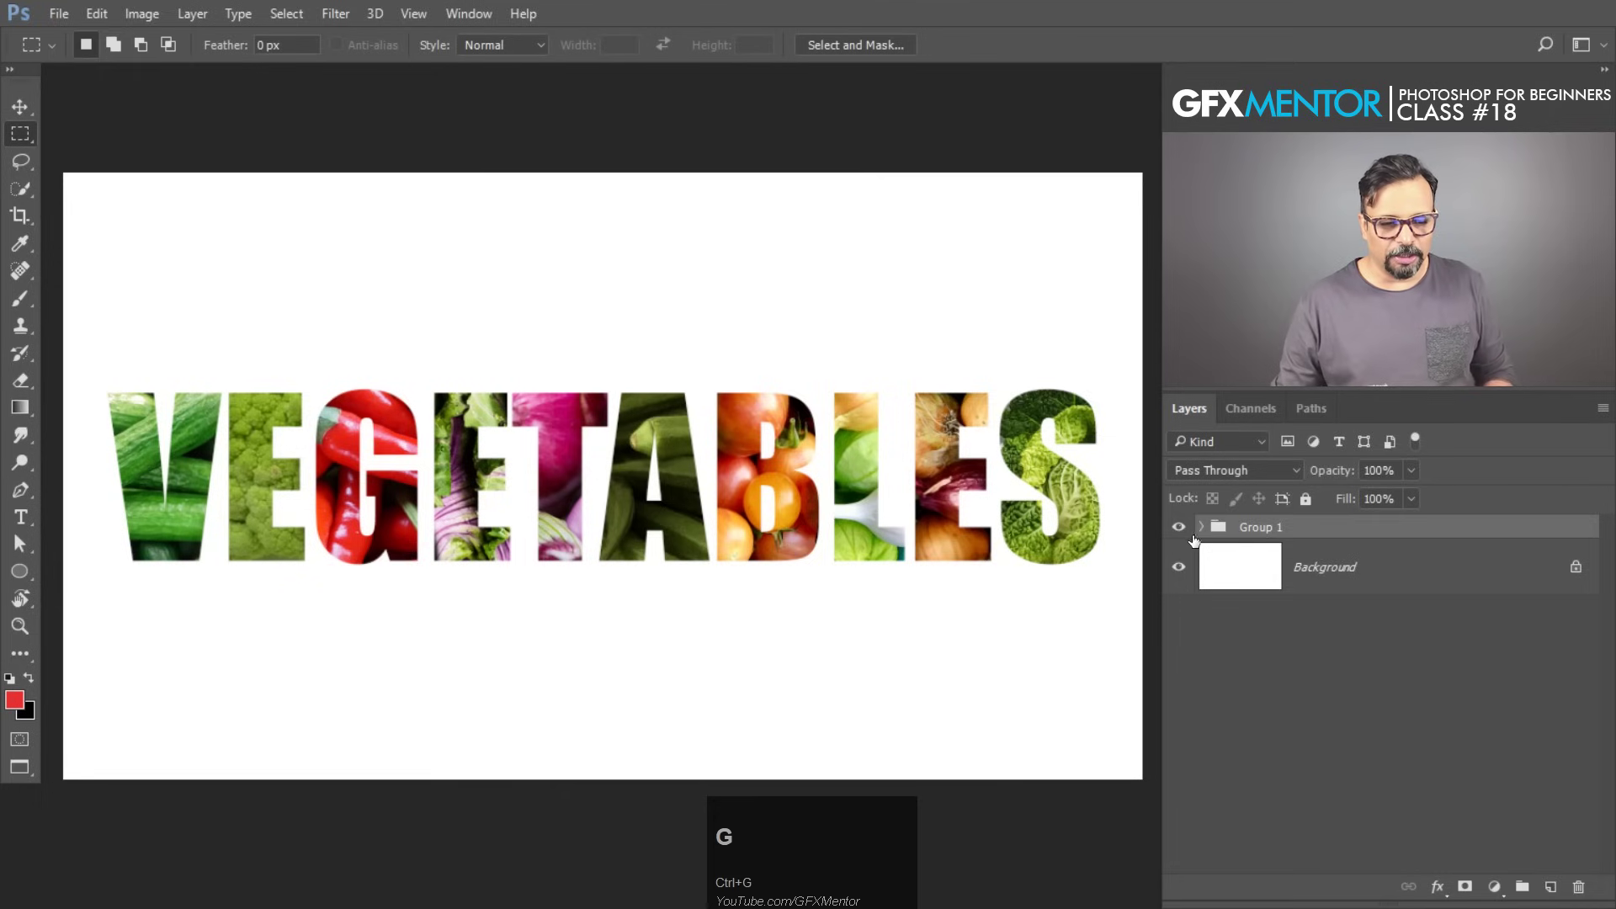
Hide and show the whole group, and undo the grouping.
click(1178, 527)
click(1179, 527)
key(ctrl+z)
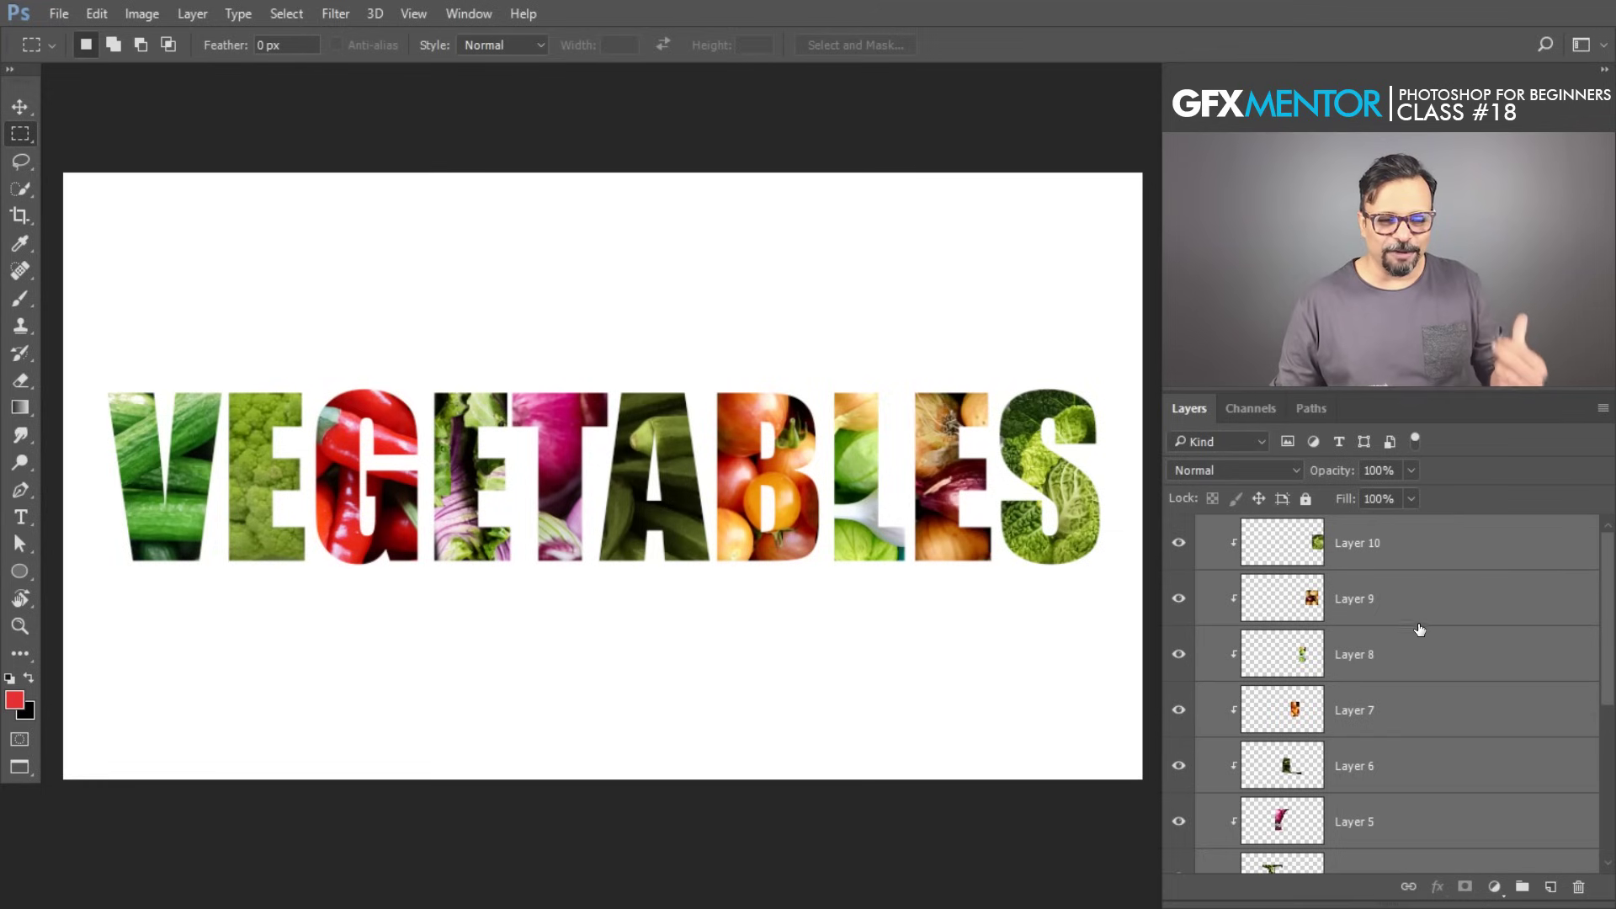
Convert the vegetables text layer and all of its clipped photo layers into one smart object.
scroll(1415, 630, down, 3)
scroll(1412, 627, up, 3)
scroll(1411, 627, down, 3)
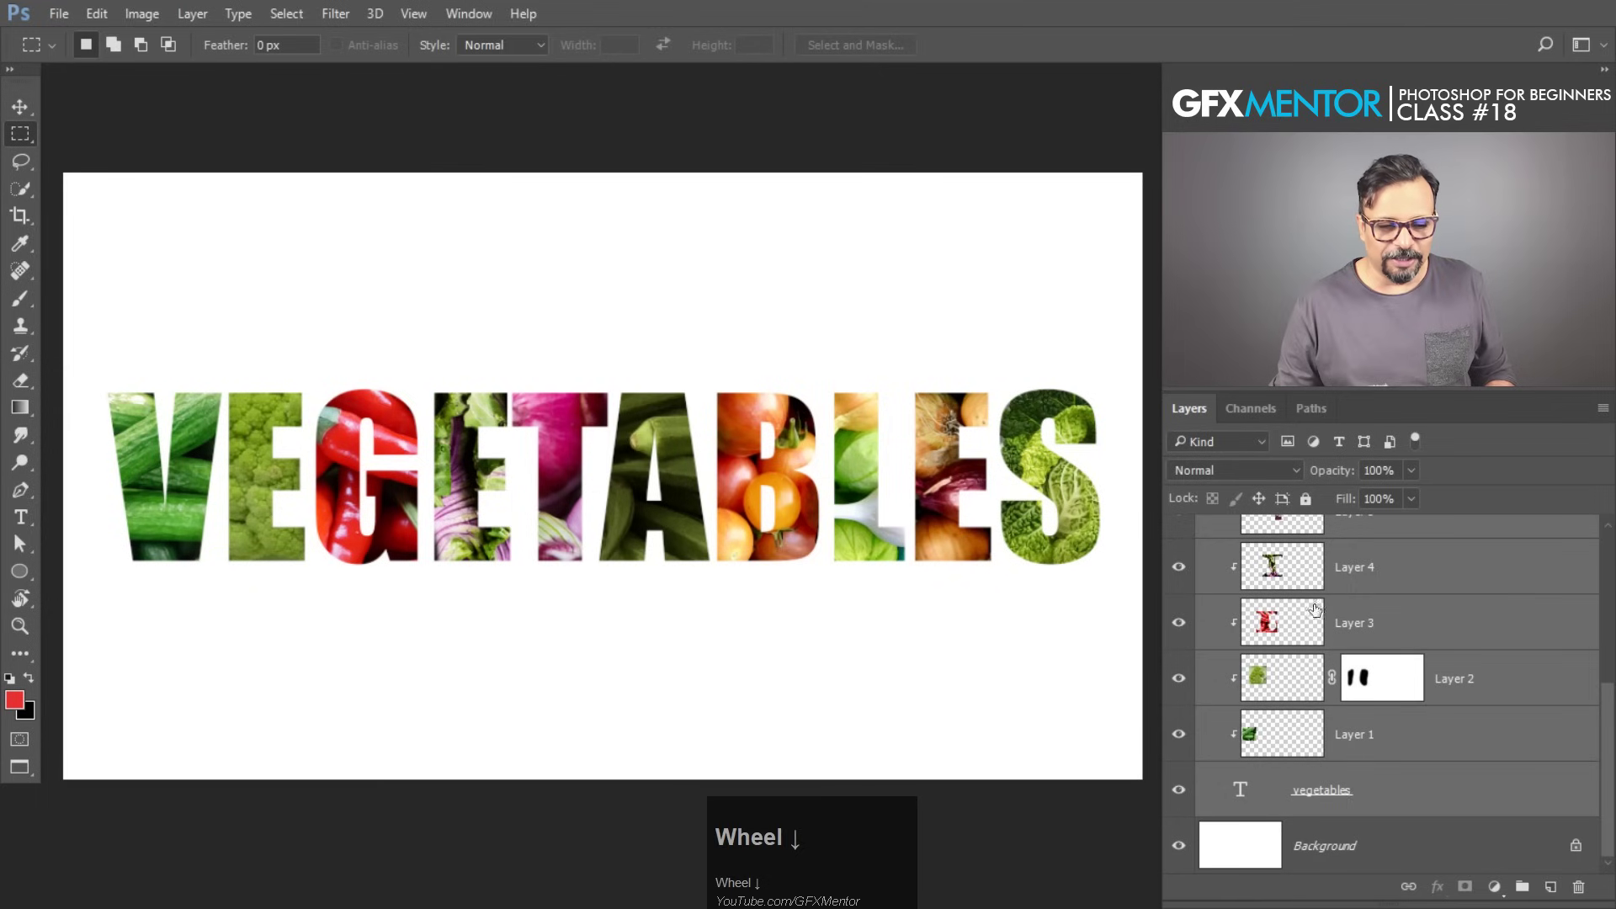
right_click(1428, 619)
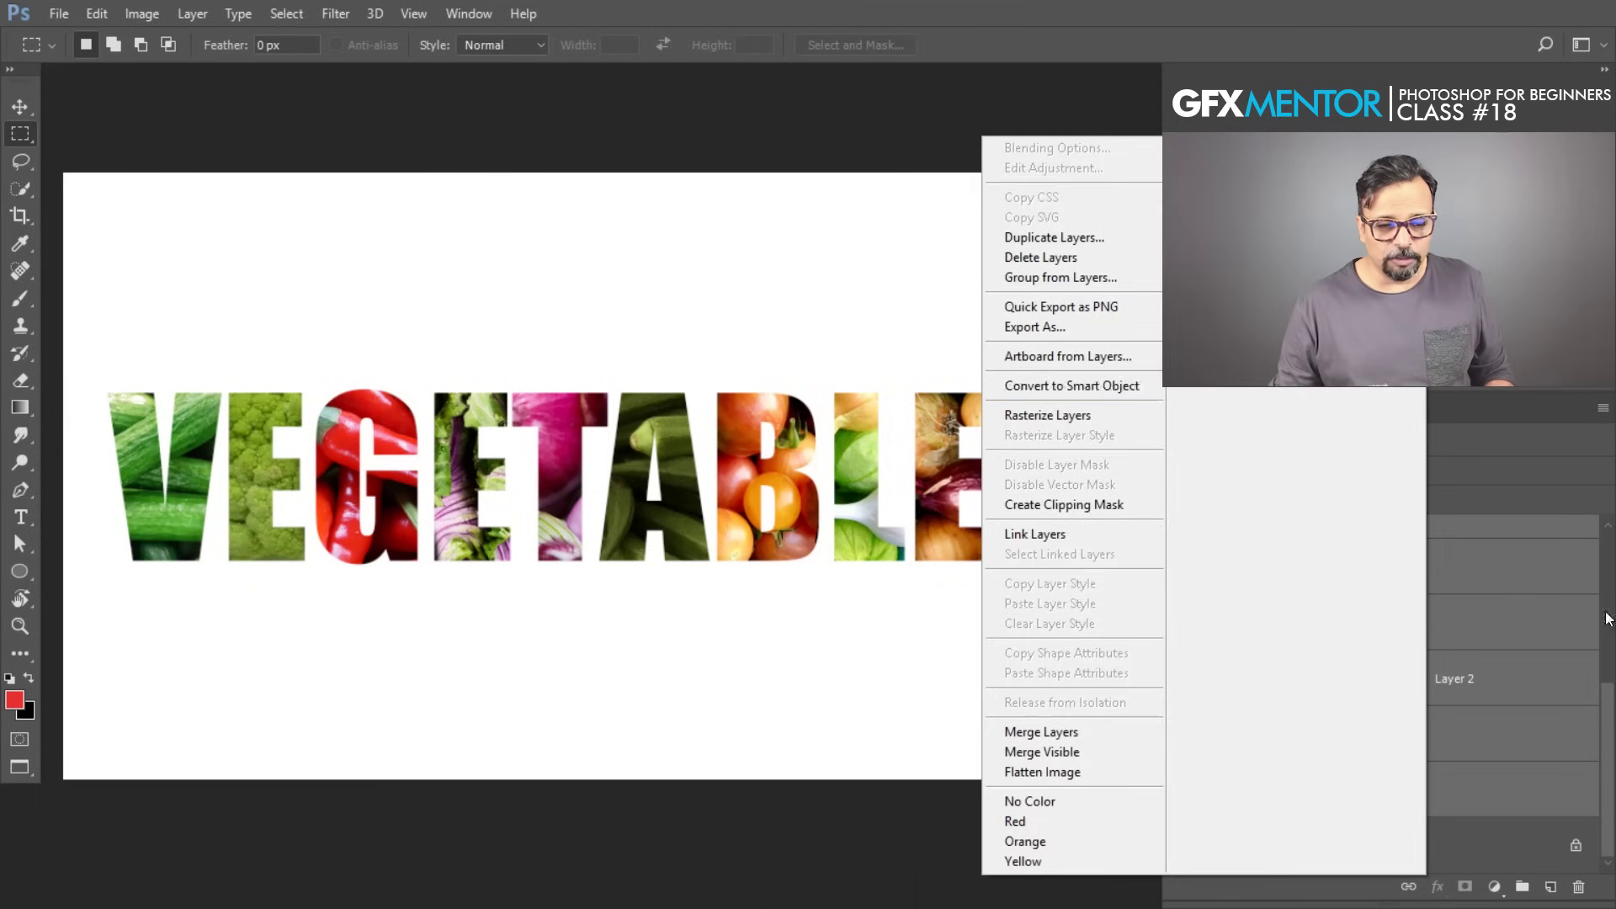
click(1610, 722)
click(1480, 799)
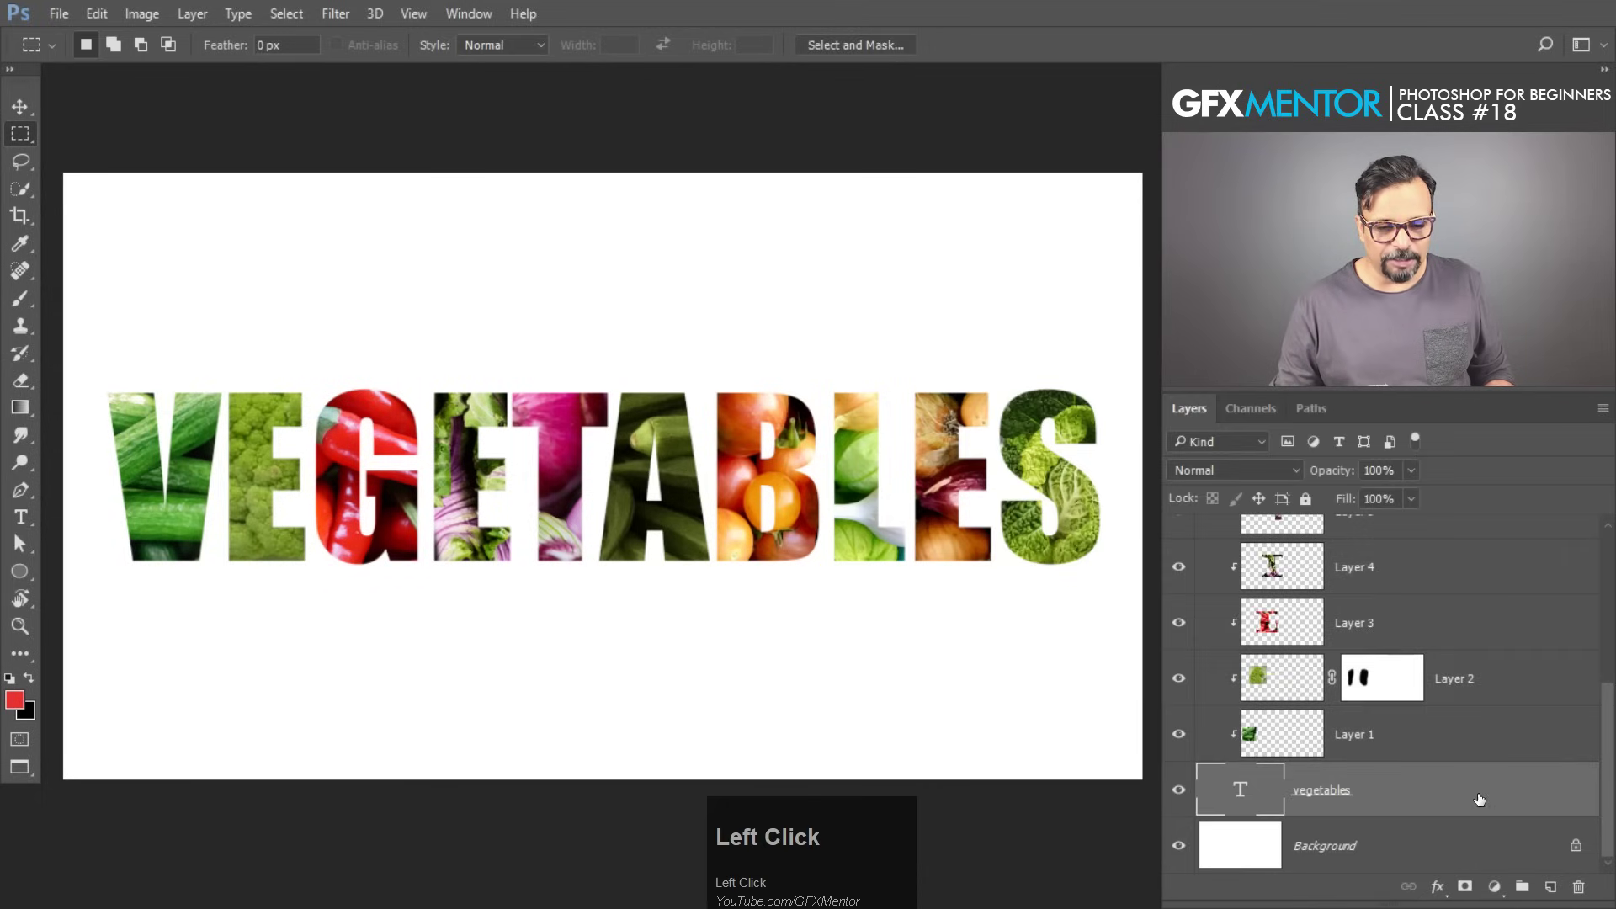
drag(1613, 789, 1602, 634)
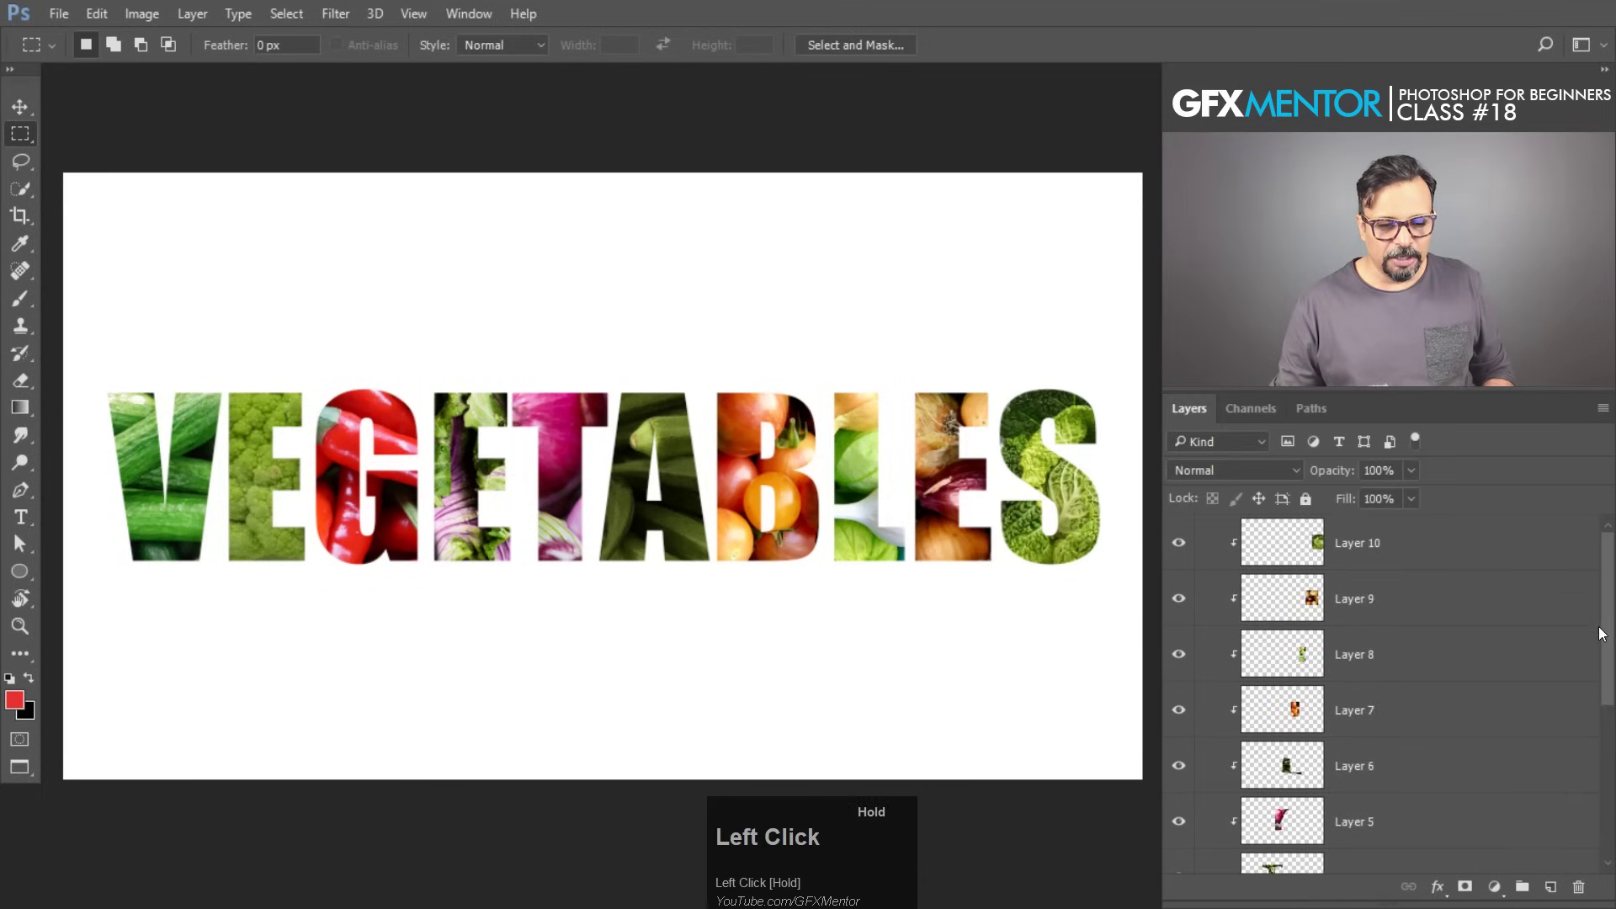
shift+click(1479, 550)
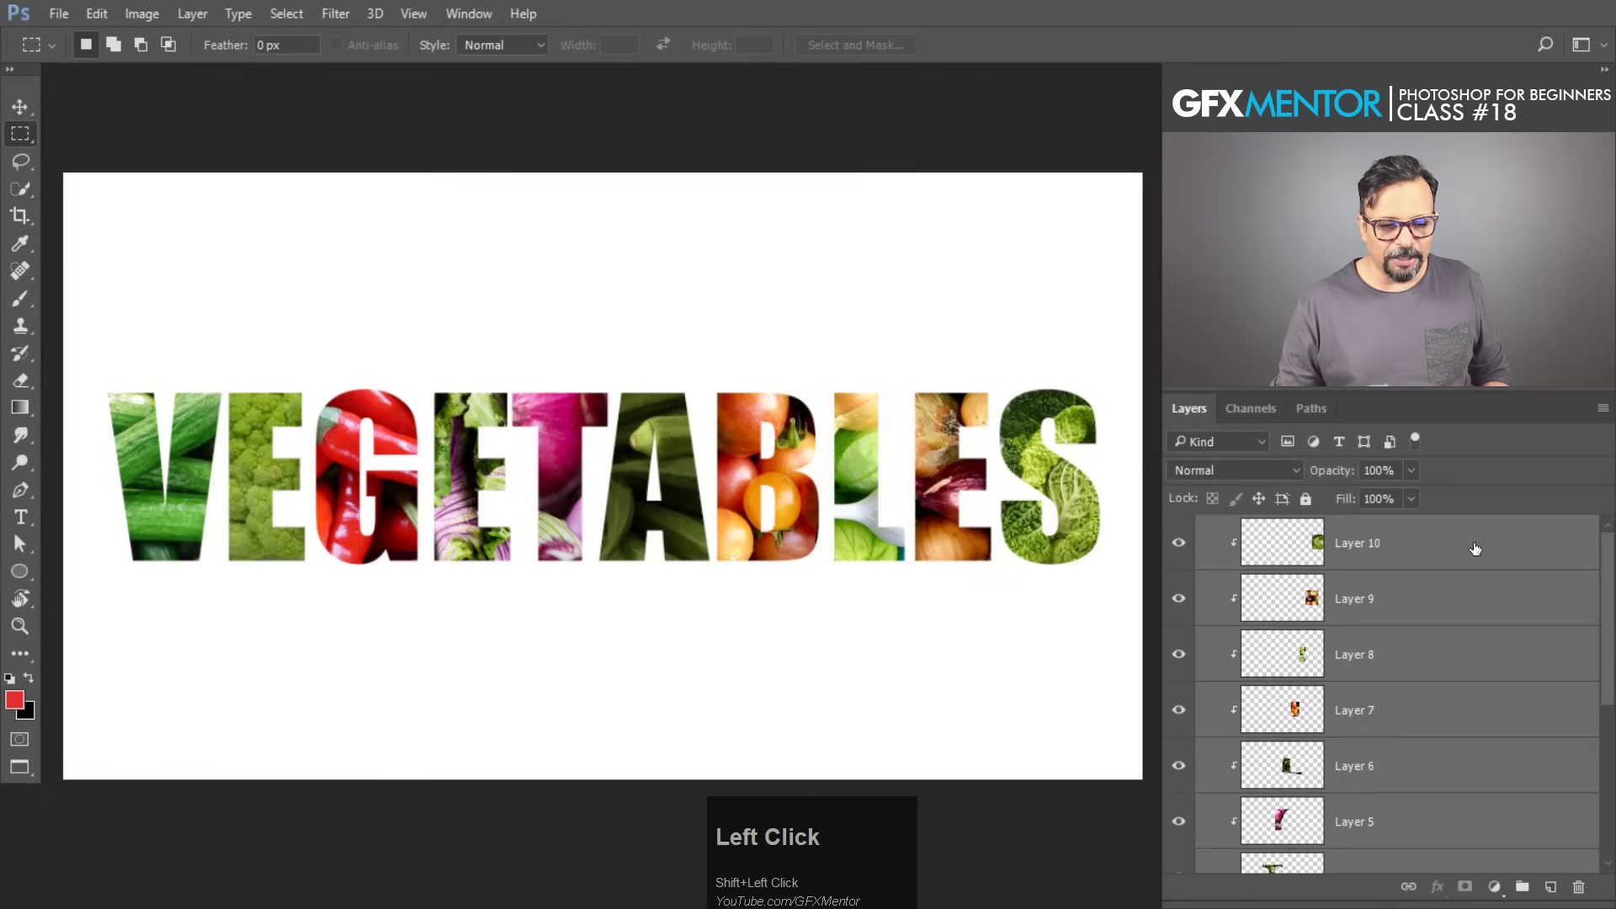
right_click(1475, 548)
click(1154, 388)
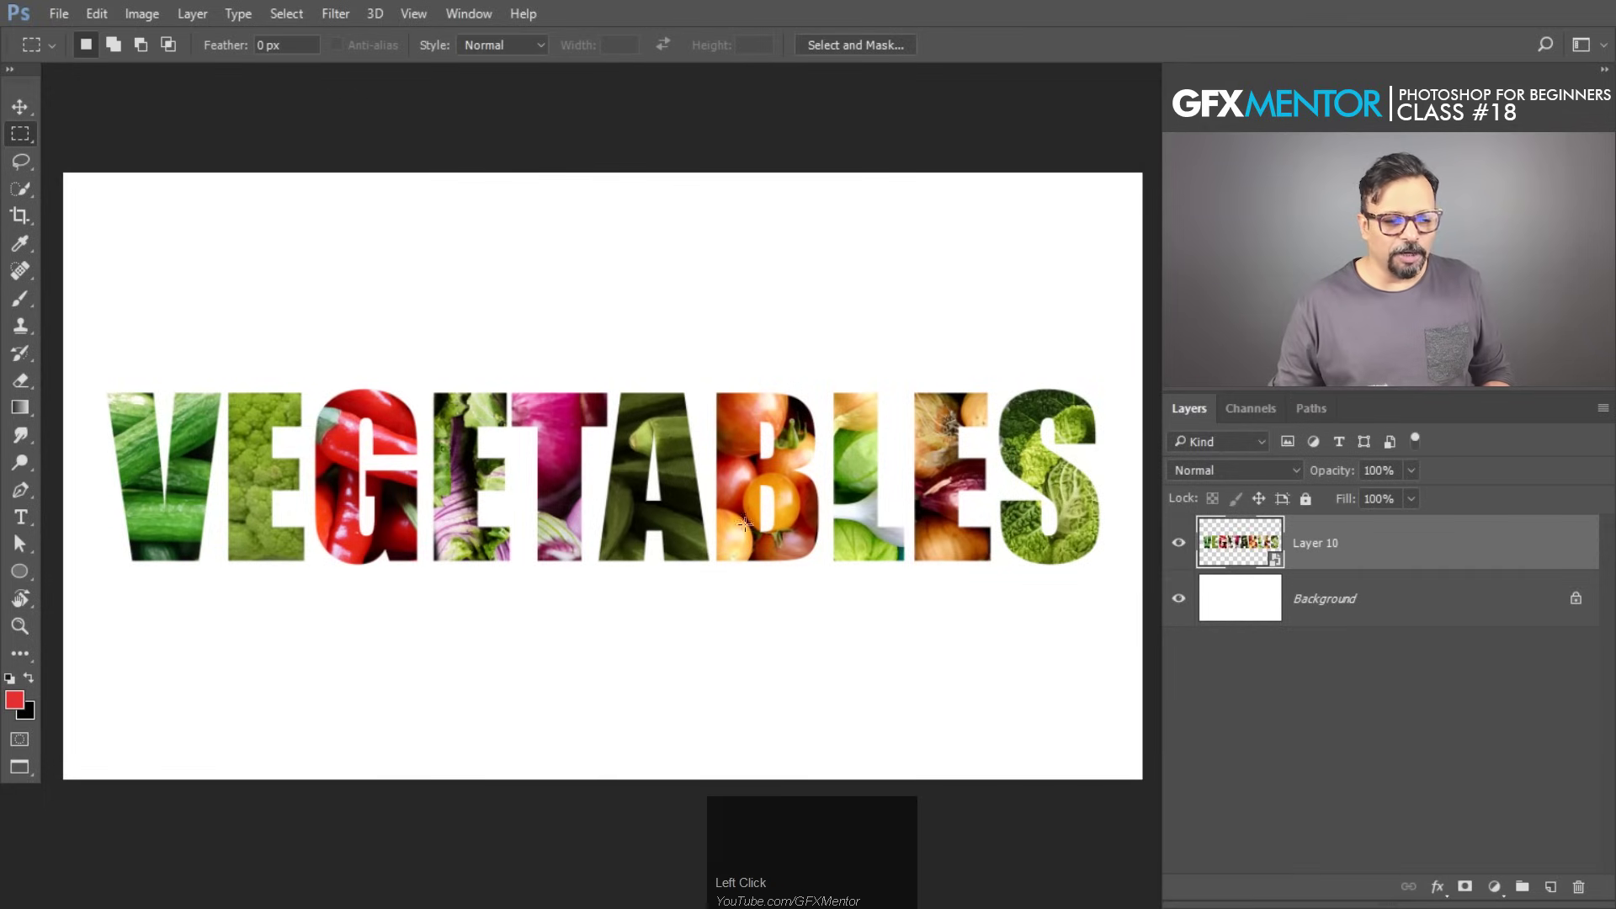
Move the VEGETABLES smart object straight up to the upper part of the canvas and open its contents.
click(20, 107)
drag(599, 533, 601, 358)
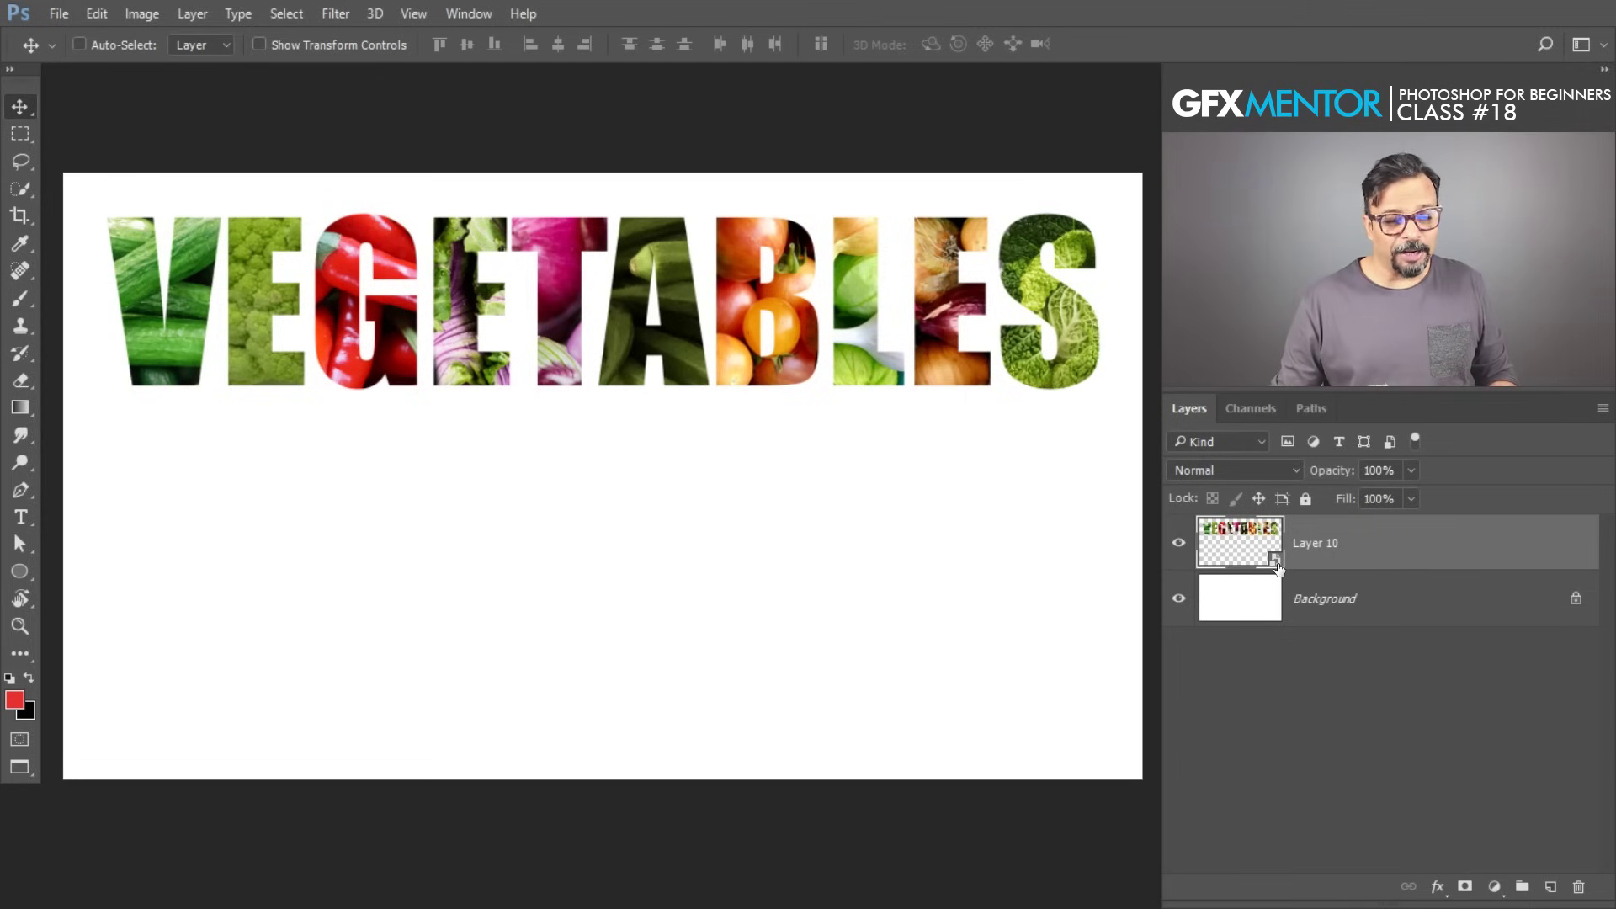
double_click(1277, 568)
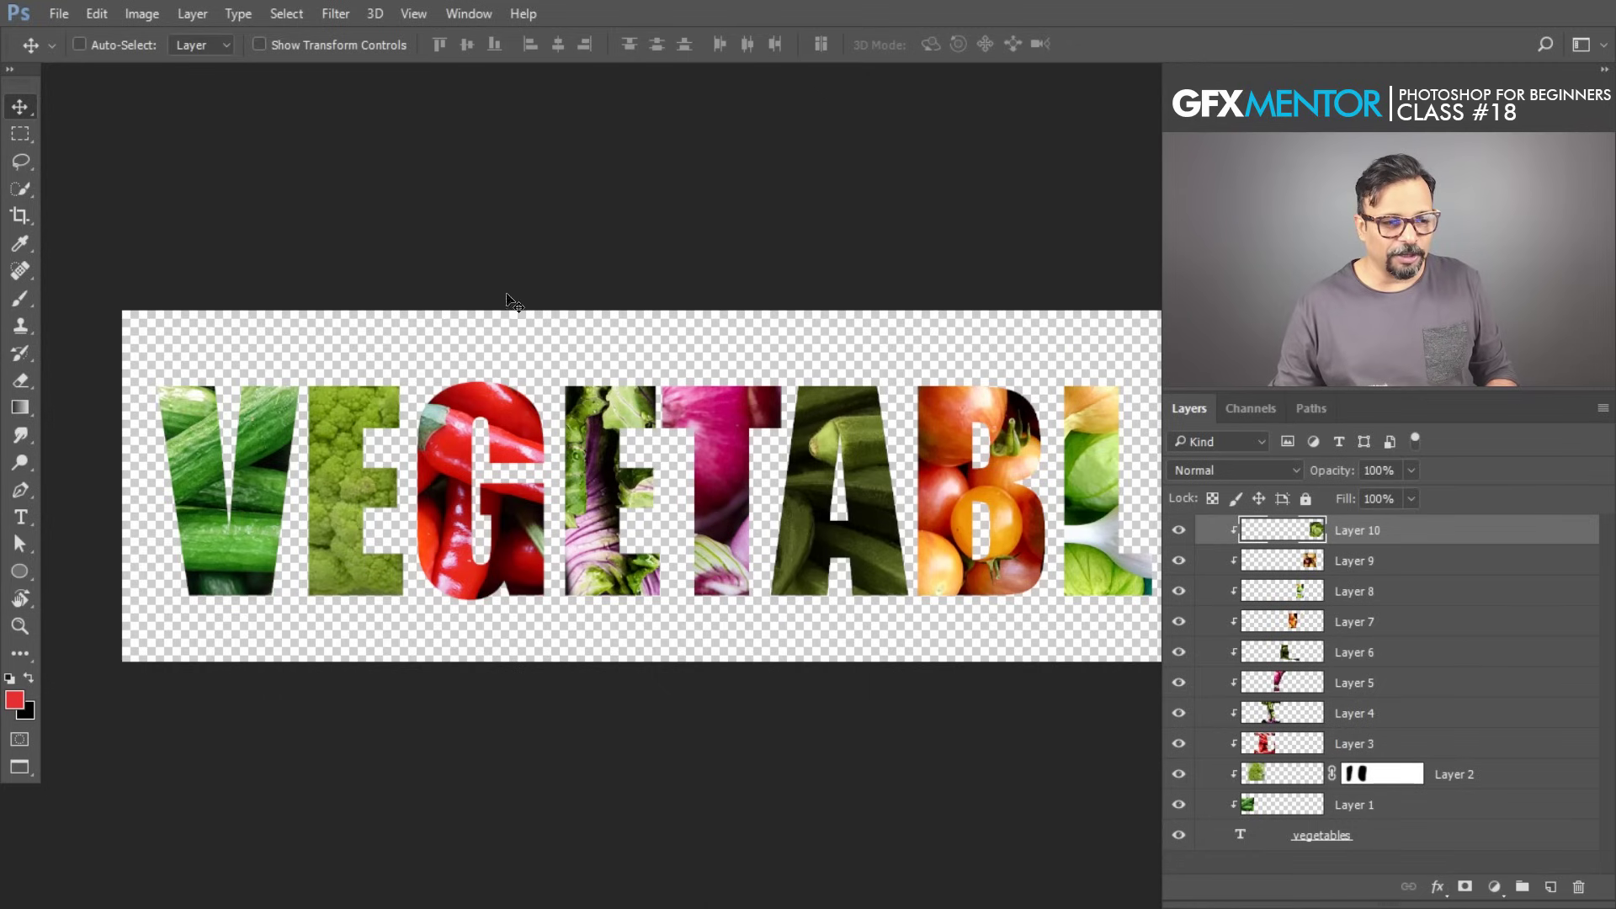
drag(1042, 514, 950, 484)
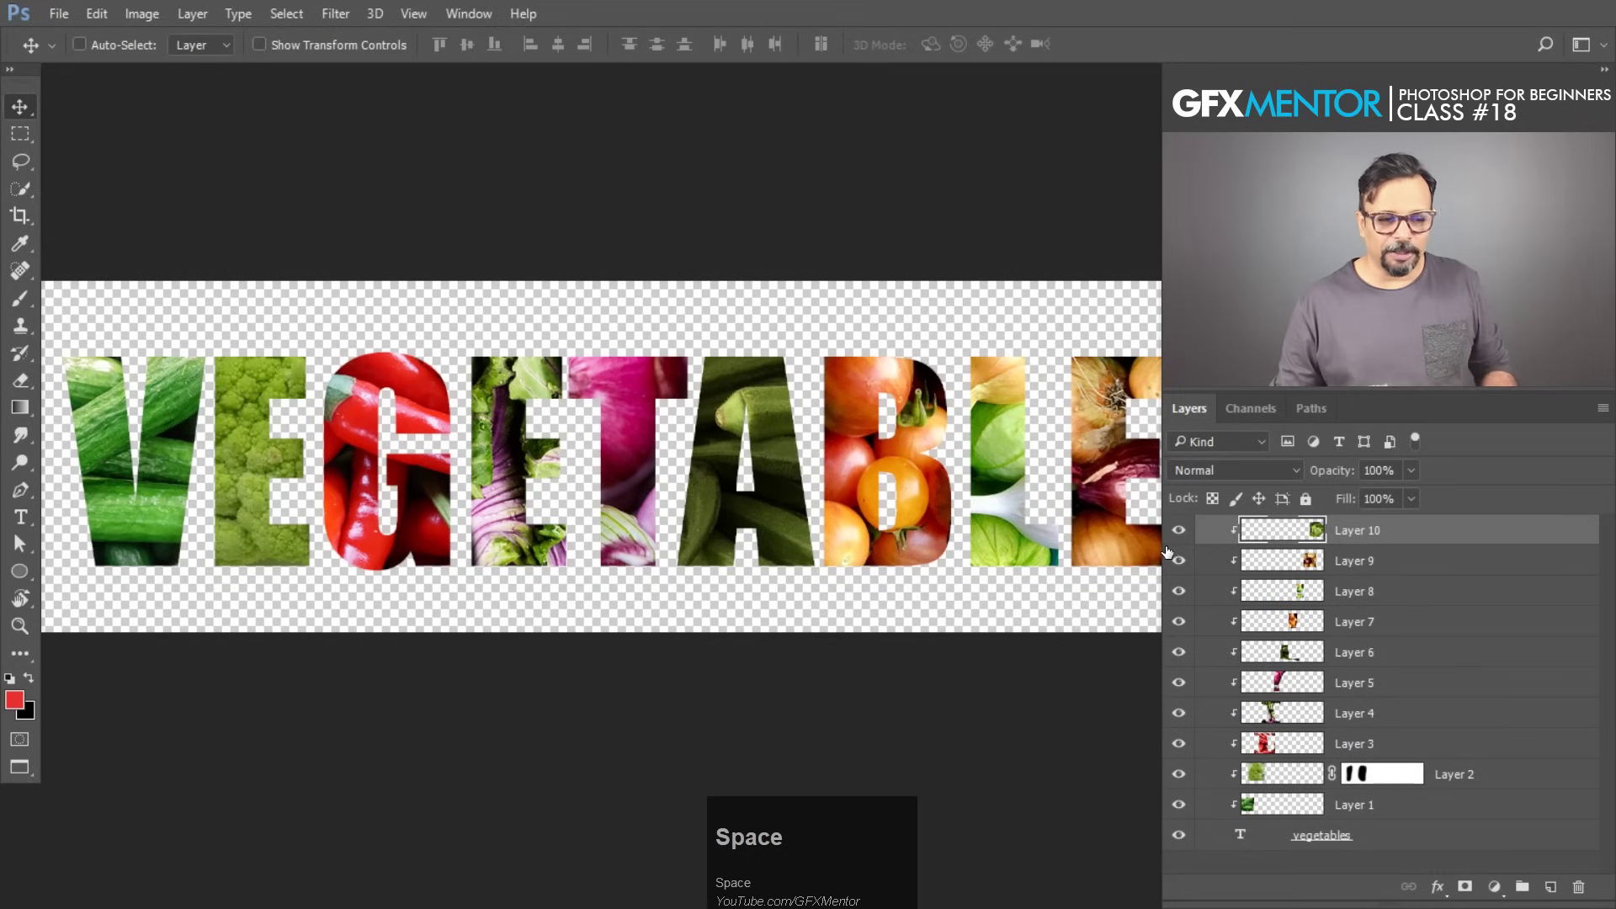
Add a new empty layer above the cabbage layer and clip it to the text.
click(1551, 886)
key(alt)
alt+click(1405, 543)
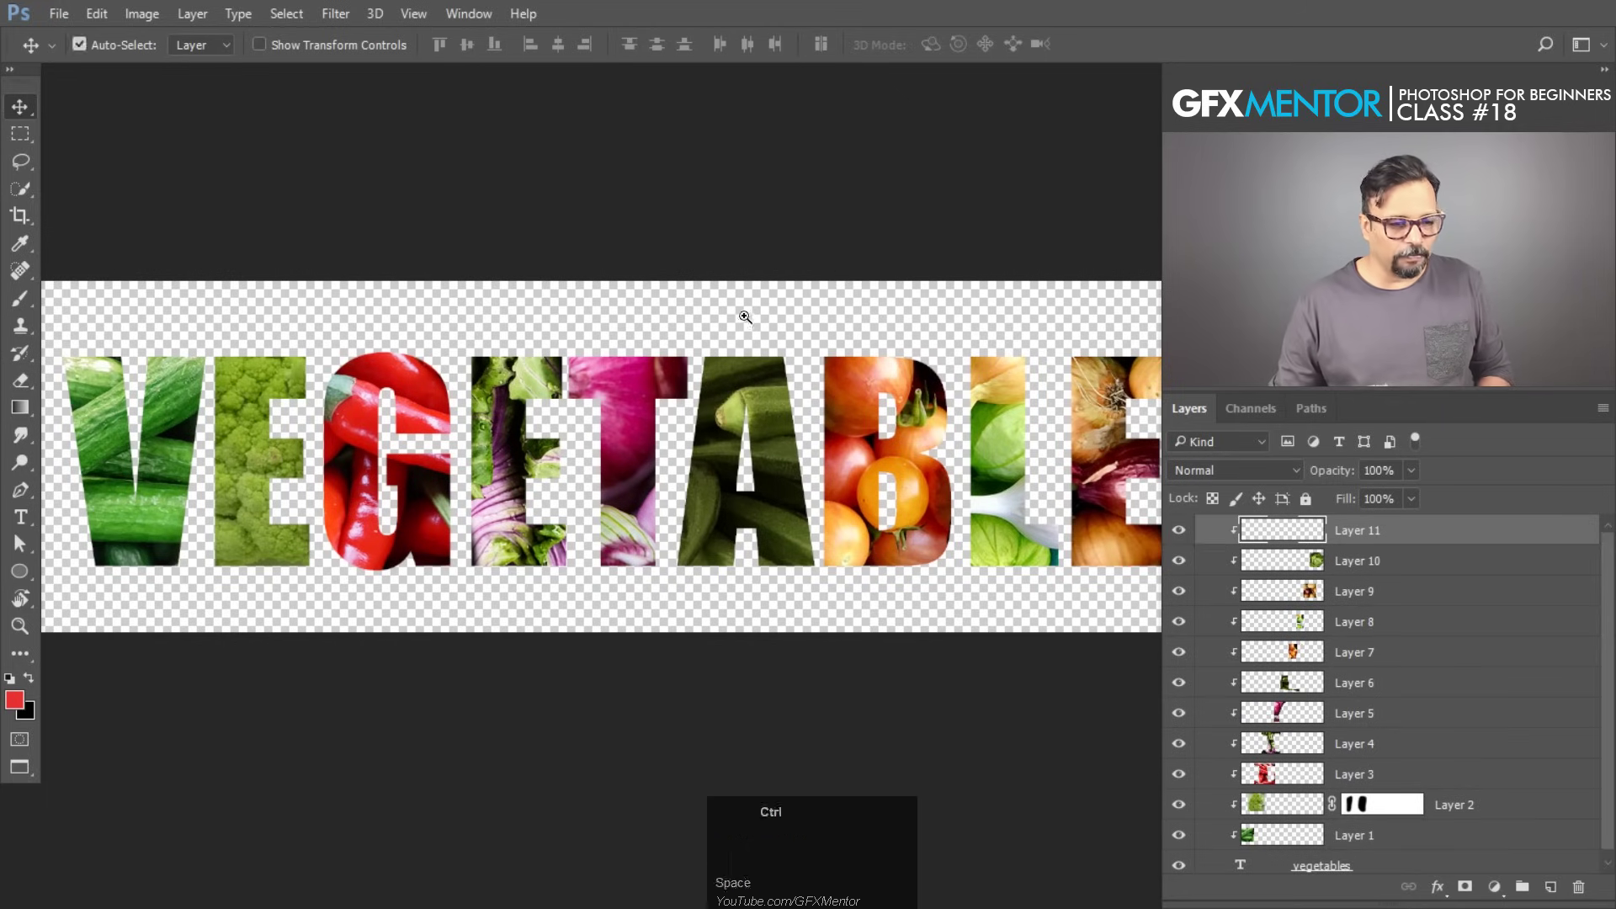
drag(748, 318, 703, 333)
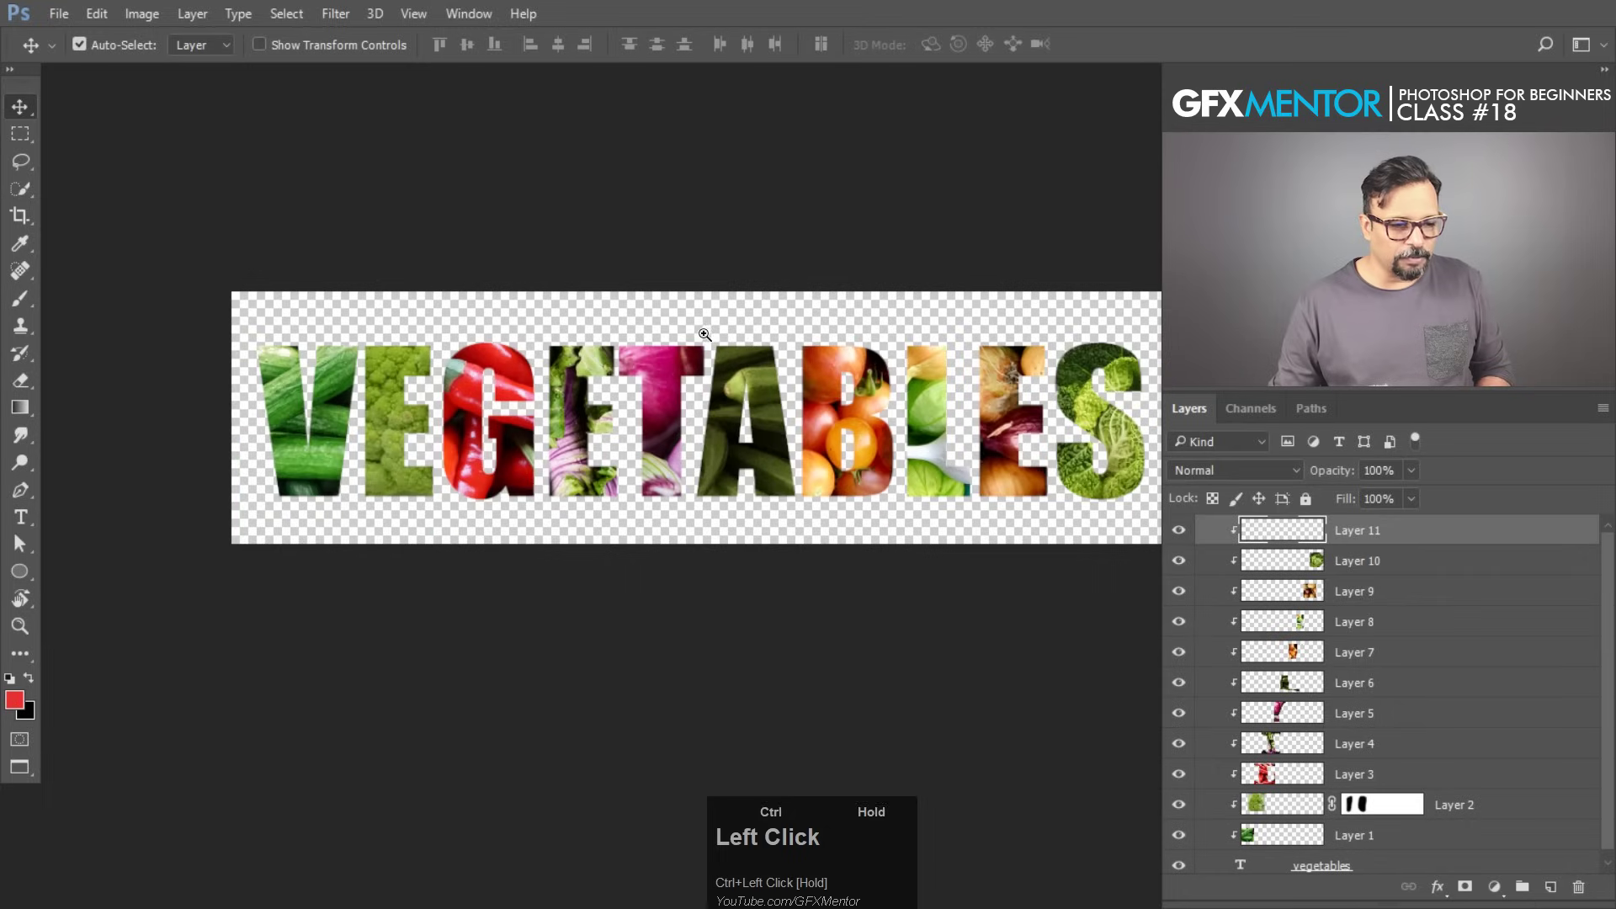
Set up a white Brush with a size of 400 px, 0% hardness and 12% flow.
click(9, 678)
click(29, 677)
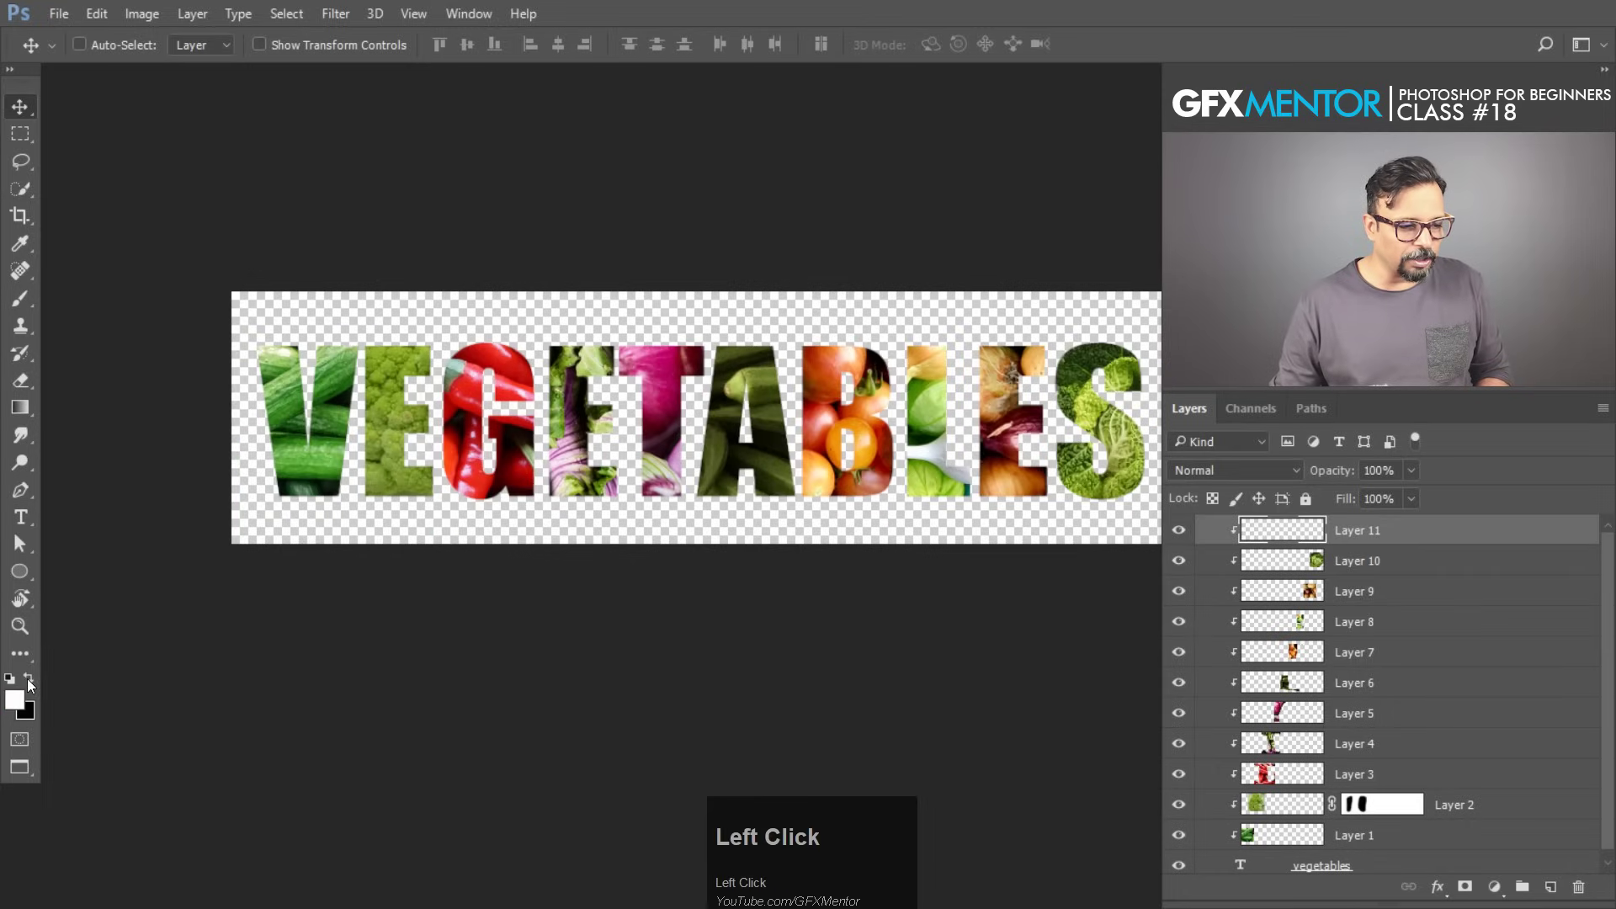
click(20, 301)
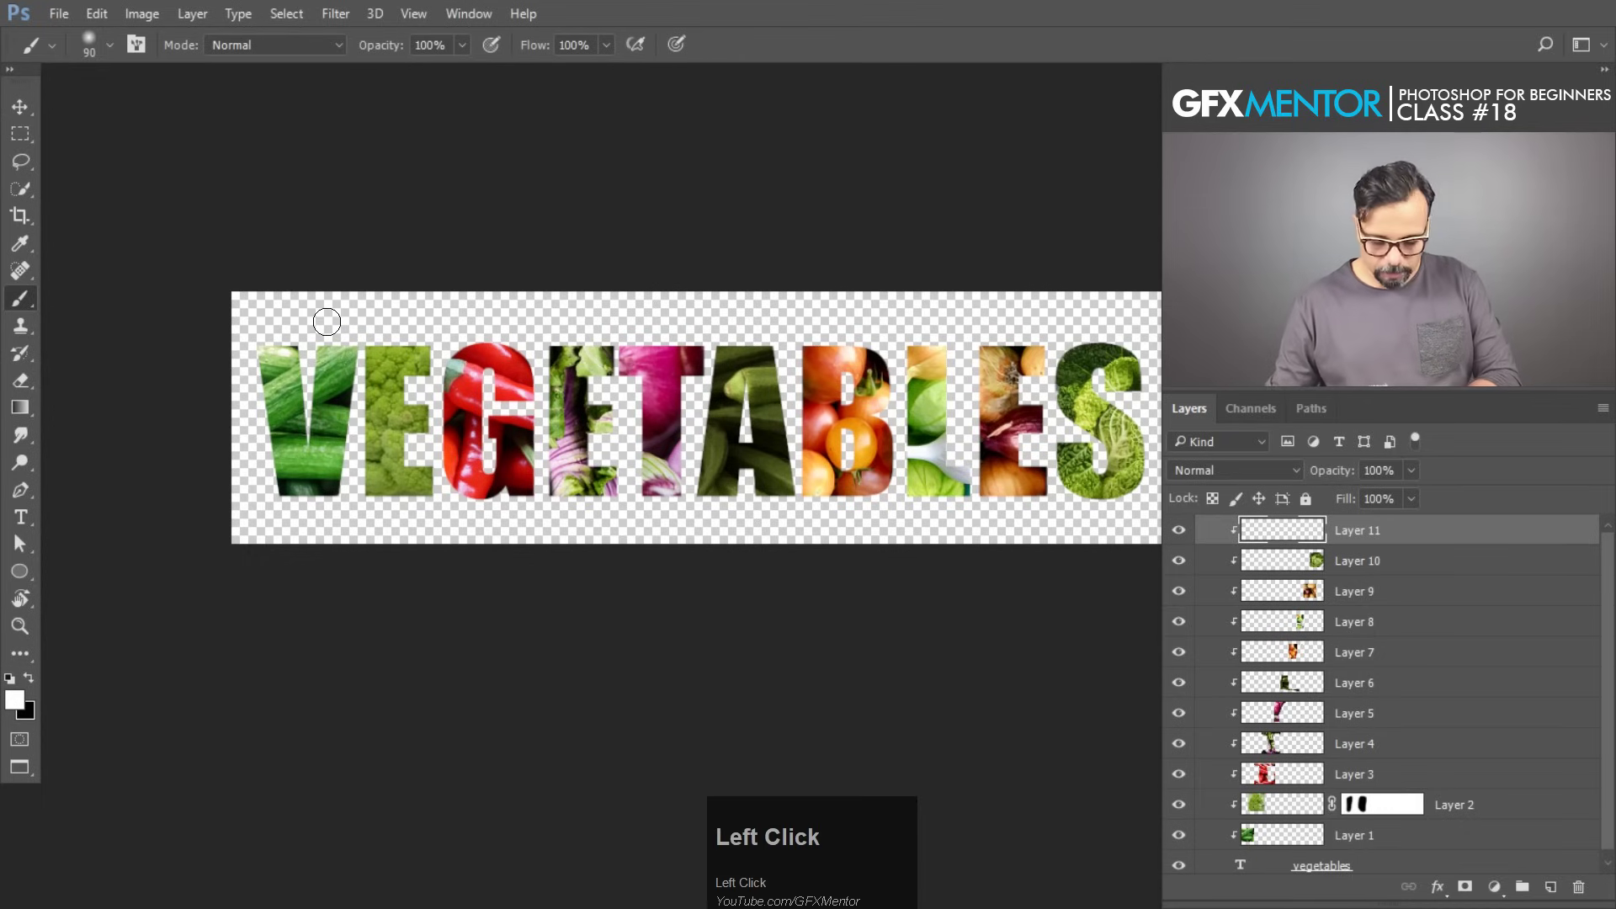
key(bracketright)
key(bracketright)
key(bracketright)
key(bracketright)
key(bracketright)
key(bracketright)
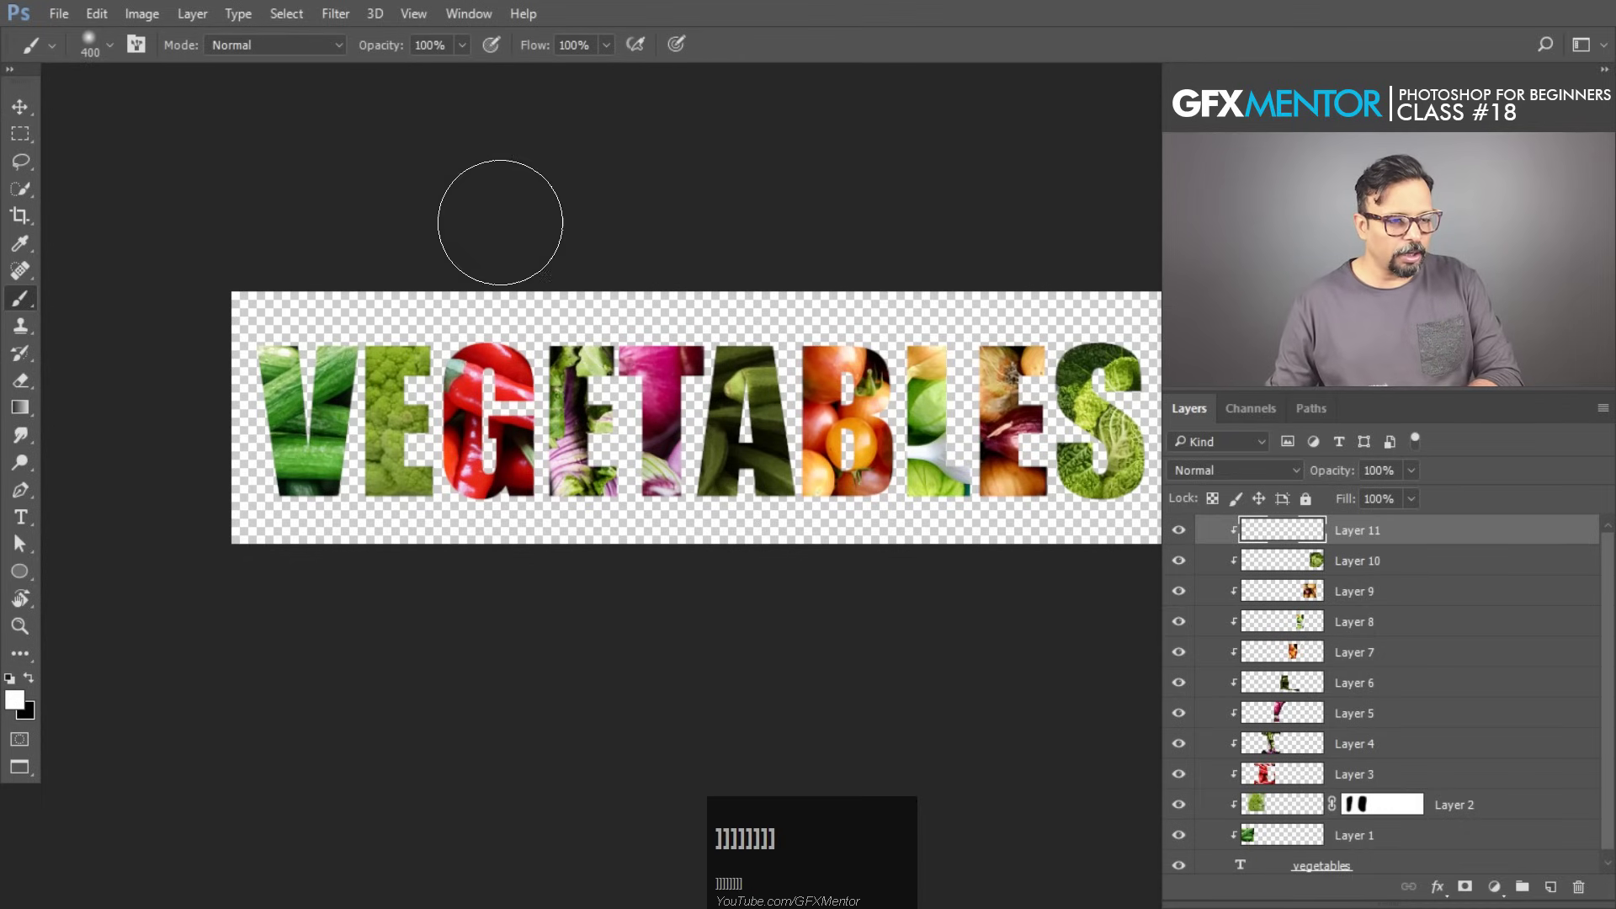
click(607, 47)
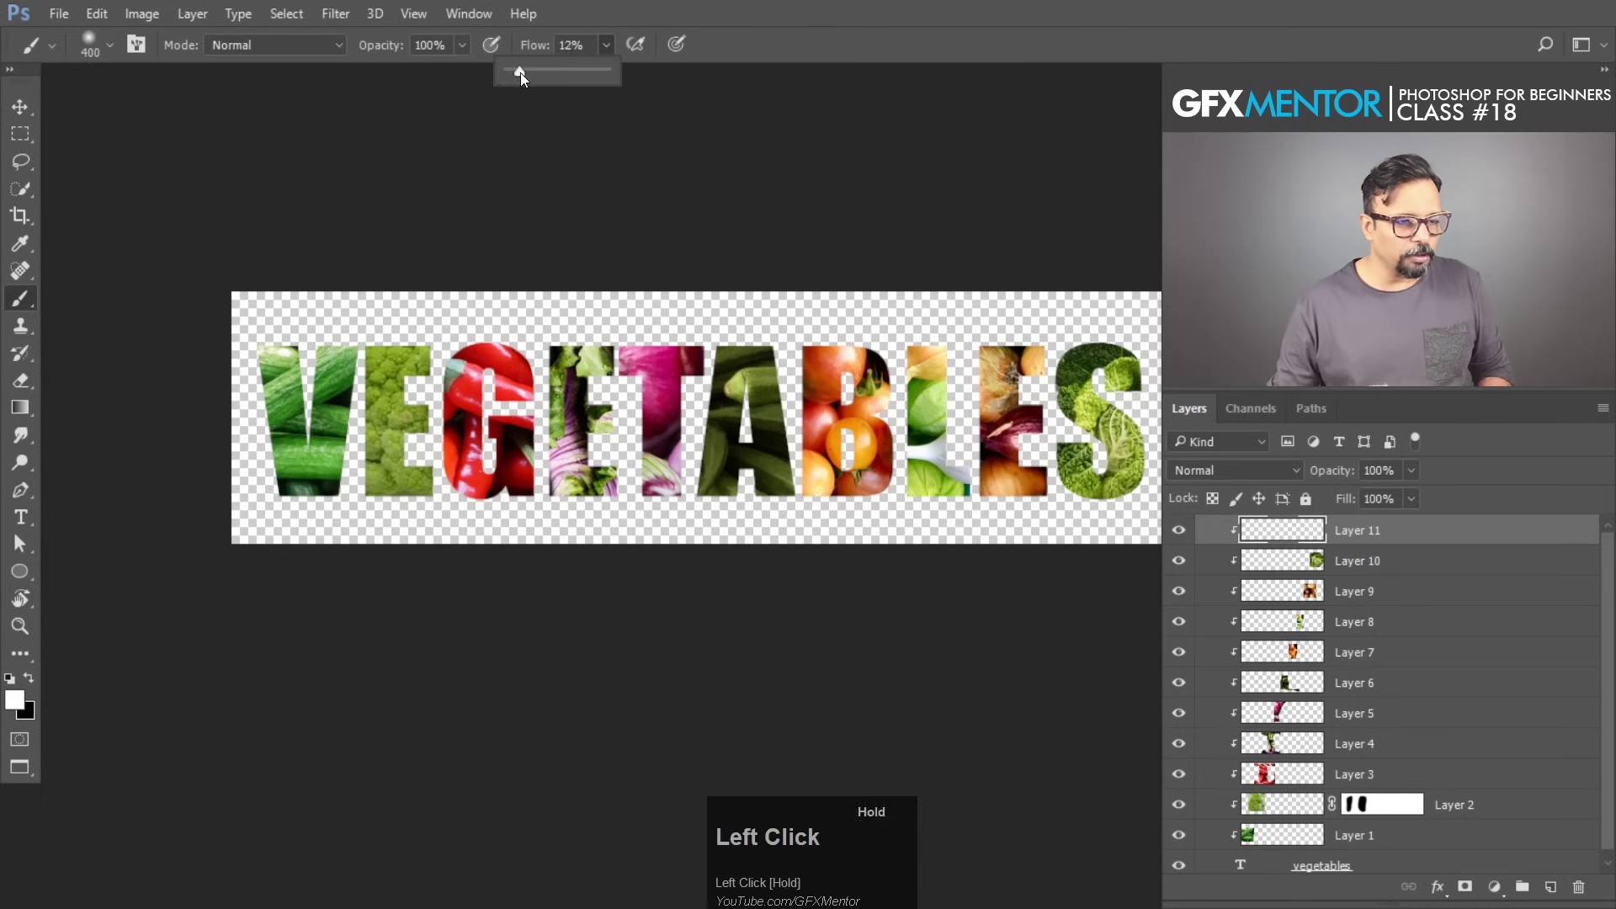
right_click(532, 297)
click(634, 393)
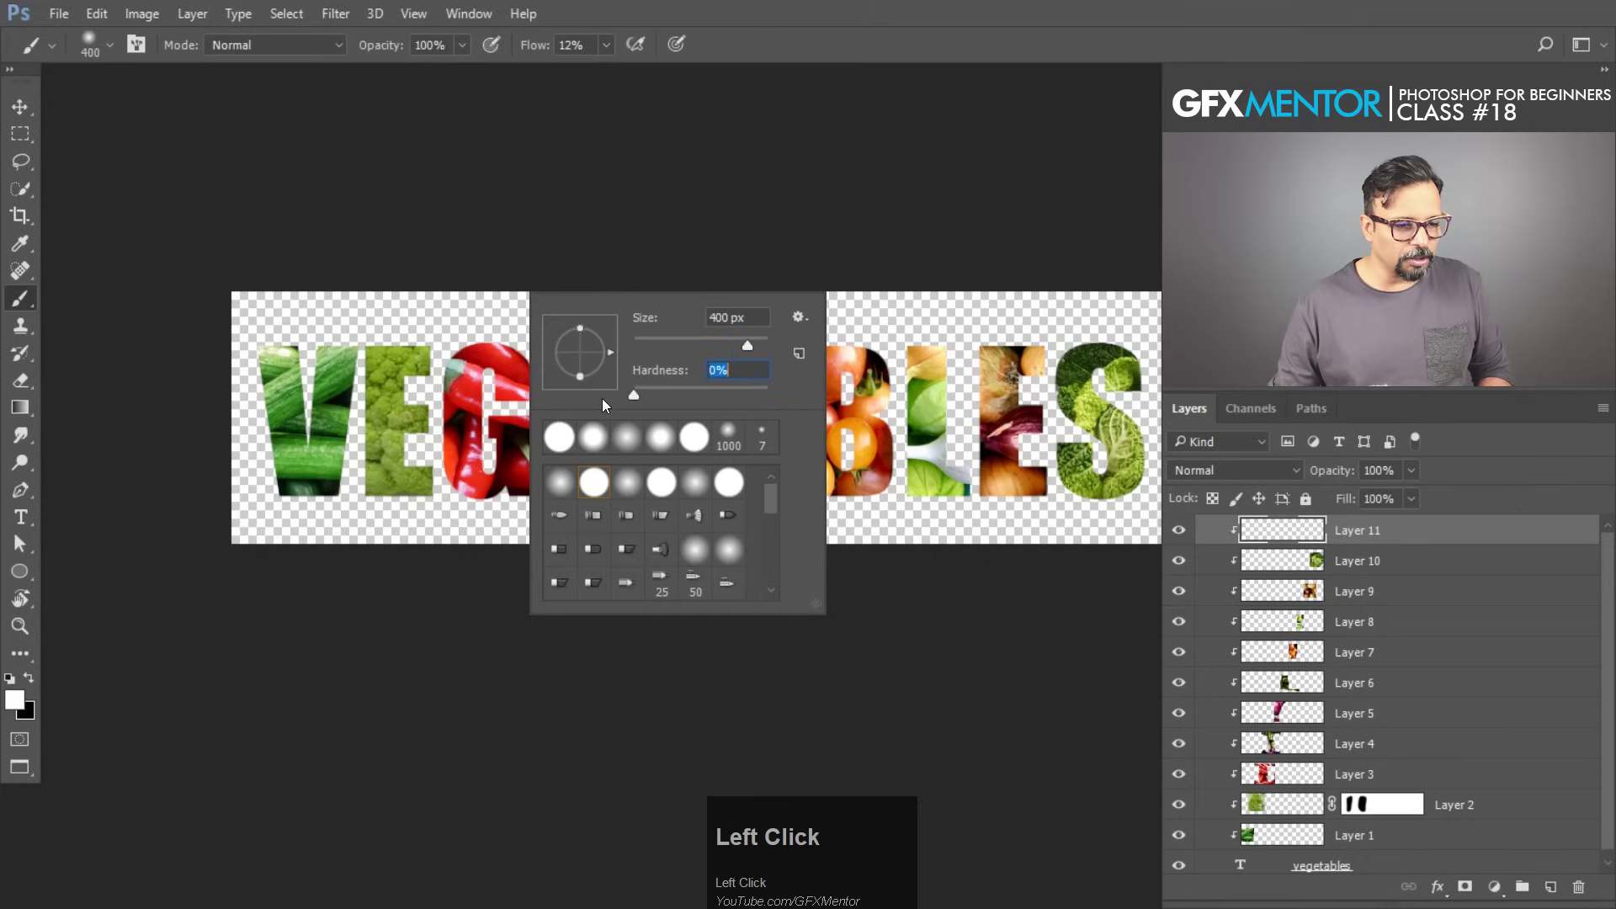
click(203, 254)
Paint a soft white highlight along the upper edge of all the letters on the new clipped layer.
key(Tab)
key(Tab)
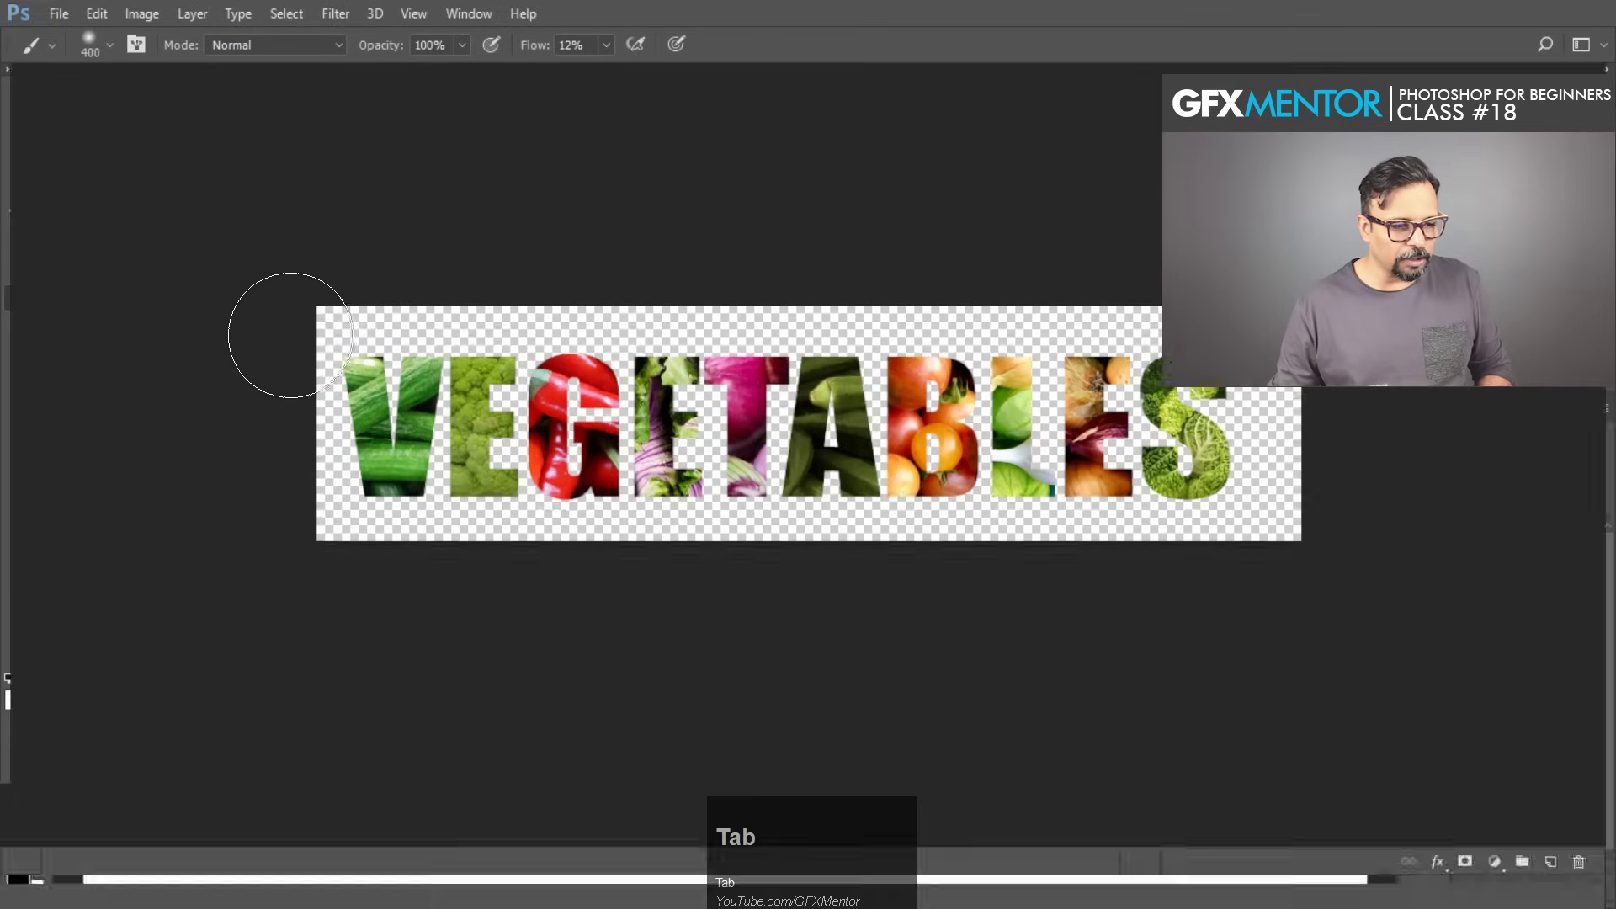
key(space)
drag(691, 461, 475, 379)
mouse_move(135, 299)
mouse_down()
mouse_move(717, 310)
mouse_move(1061, 287)
mouse_move(903, 327)
mouse_move(116, 333)
mouse_move(548, 336)
mouse_move(1178, 303)
mouse_up()
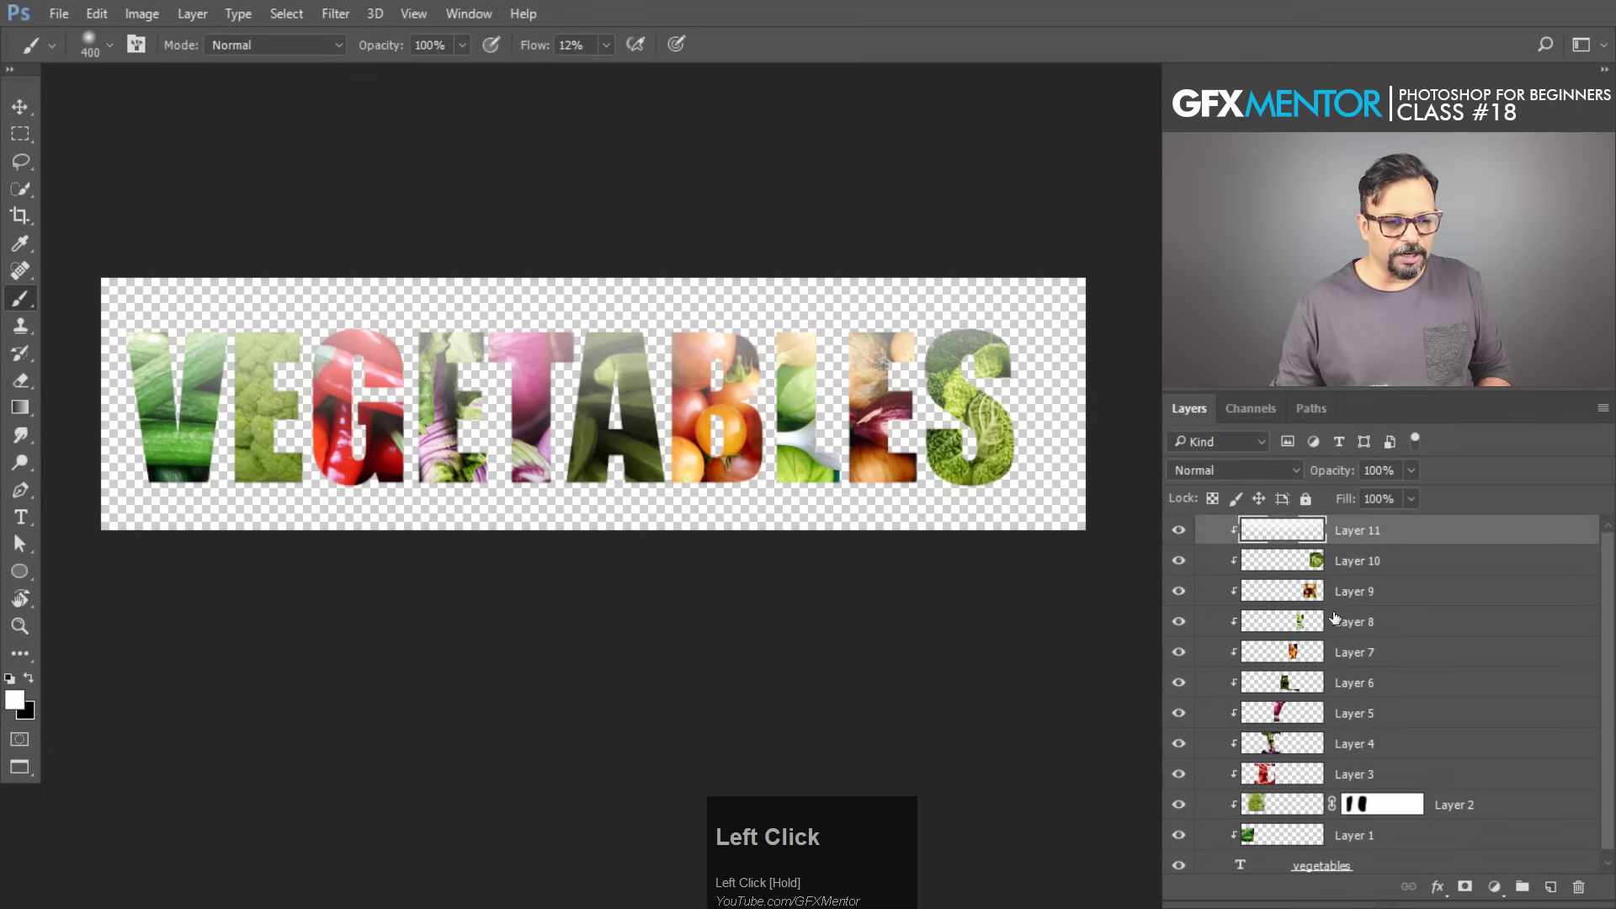
Compare the letters with and without the painted highlight layer, and save and close the smart object's contents.
click(1178, 534)
click(1178, 534)
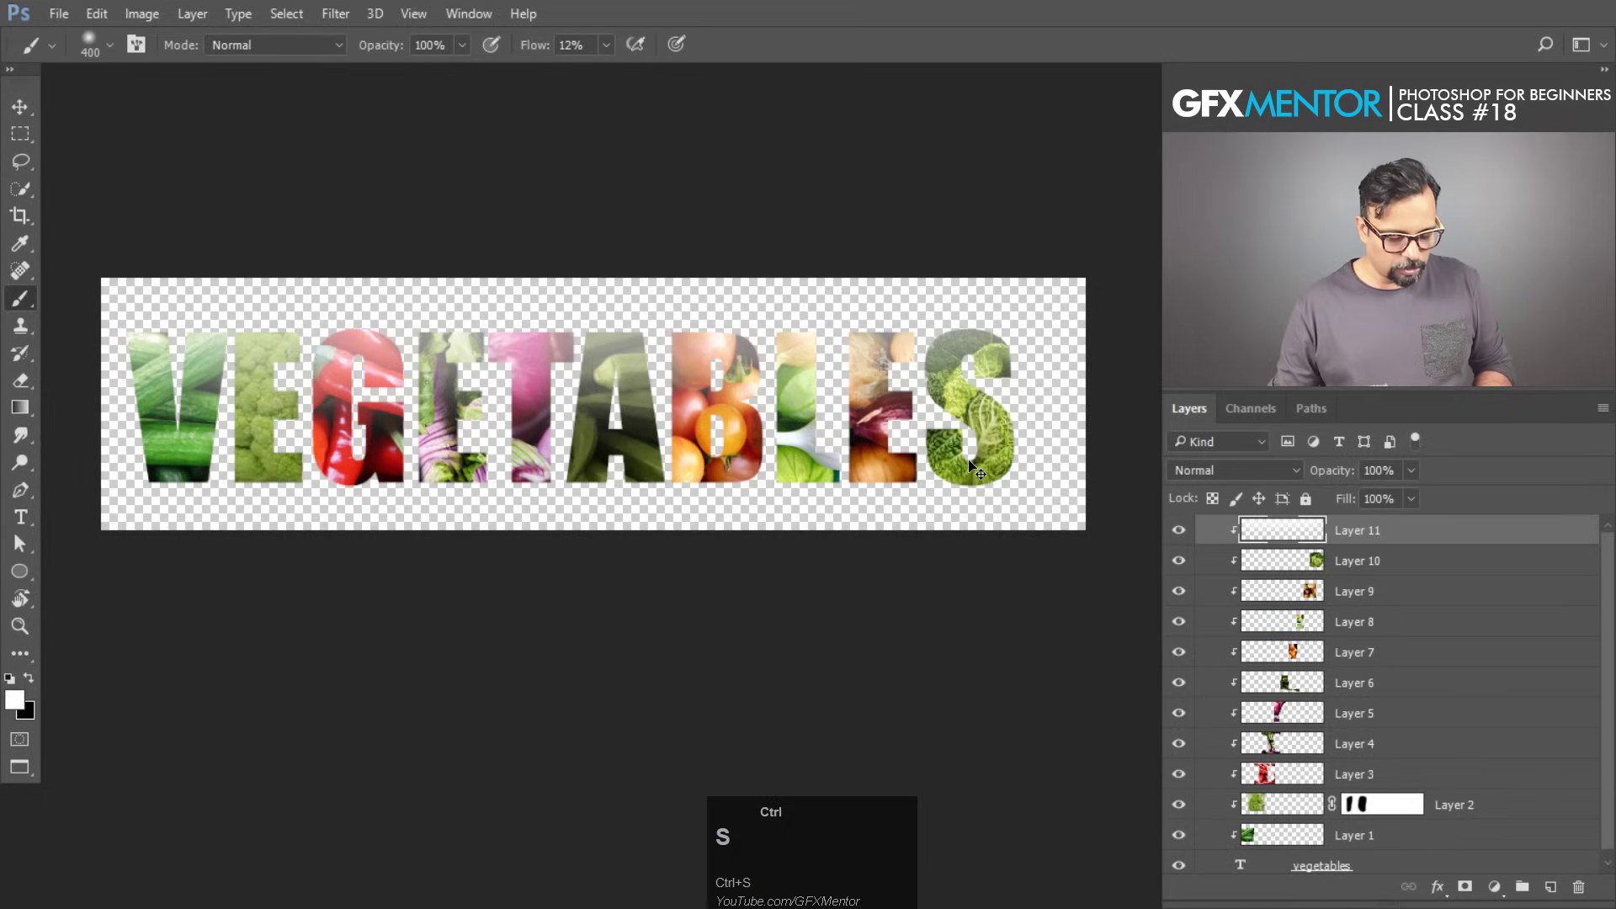
key(ctrl+w)
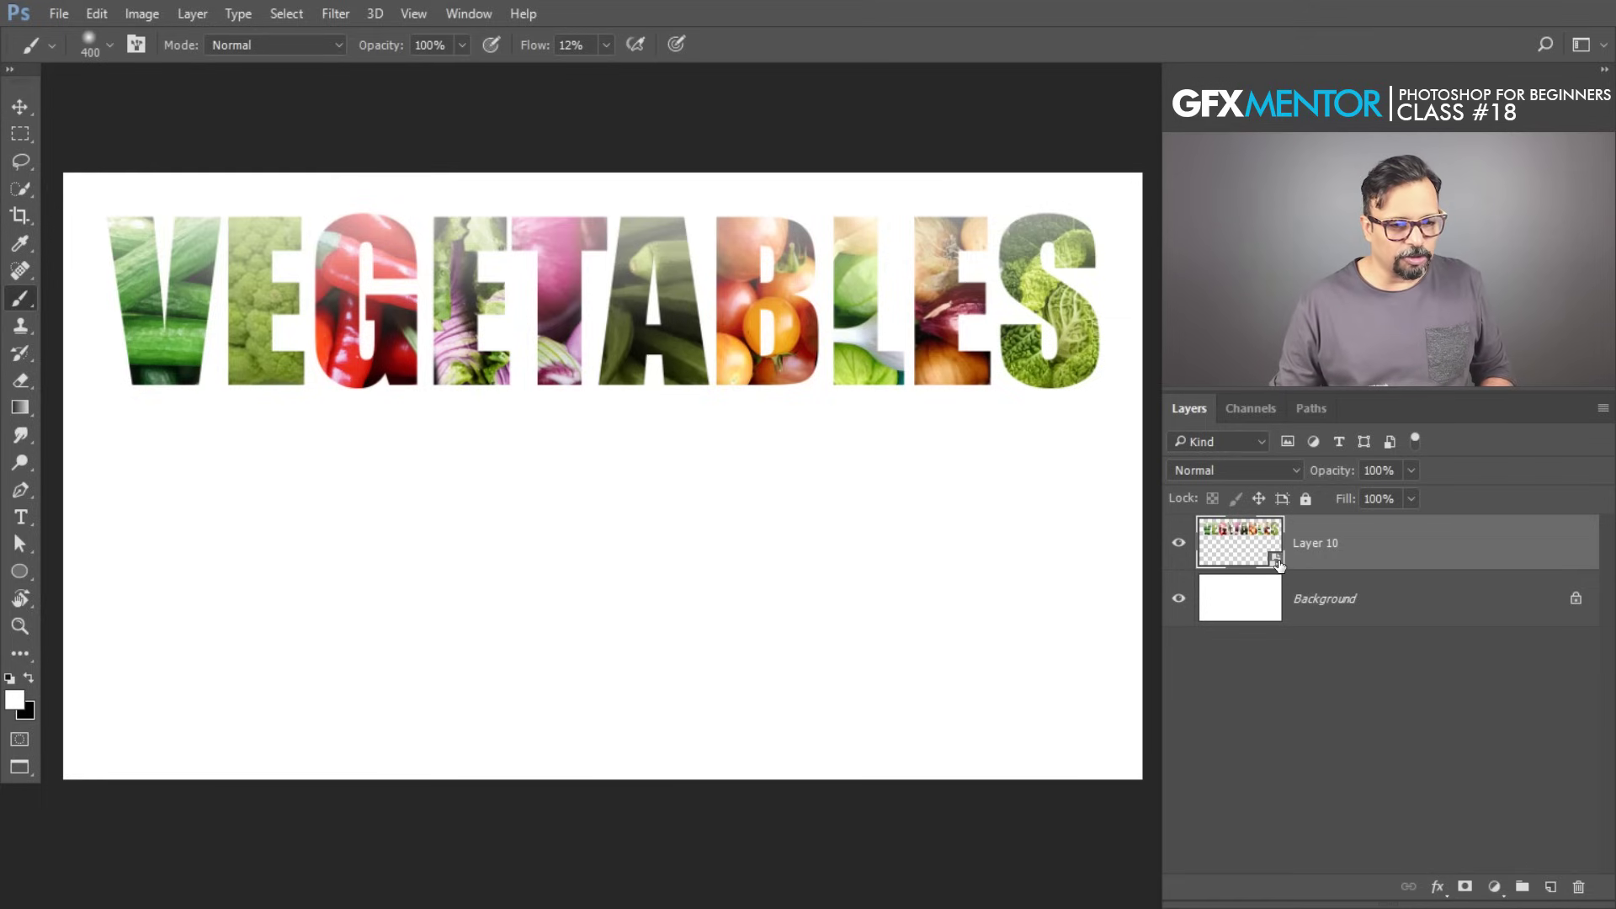
Set the highlight layer inside the smart object to the Overlay blend mode, and save and close the contents.
double_click(1276, 561)
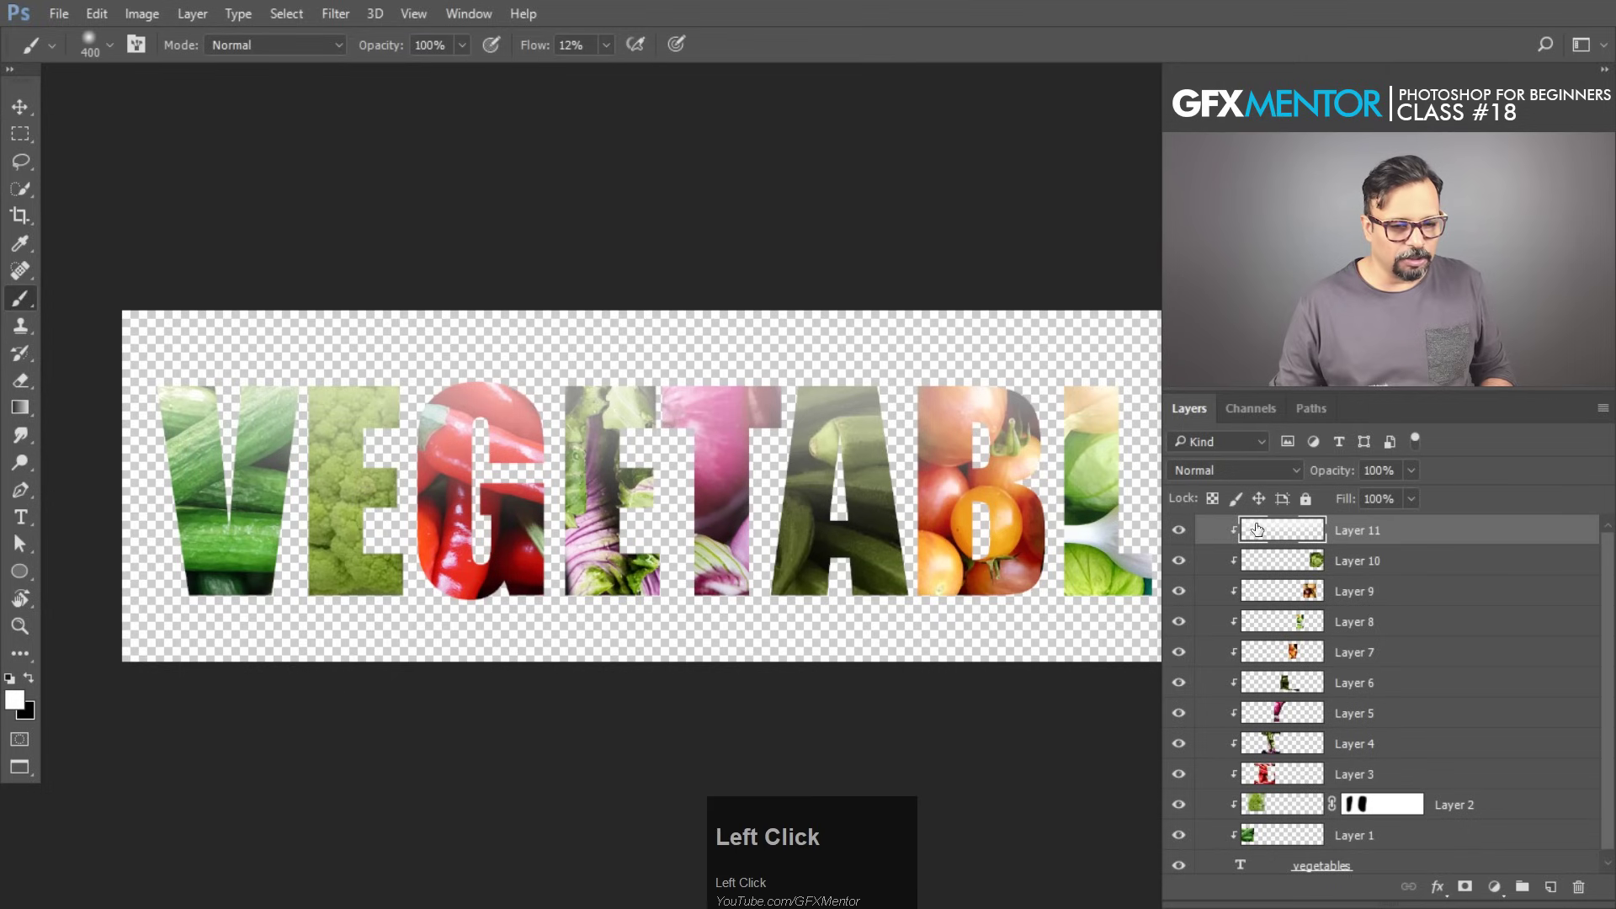
click(1235, 470)
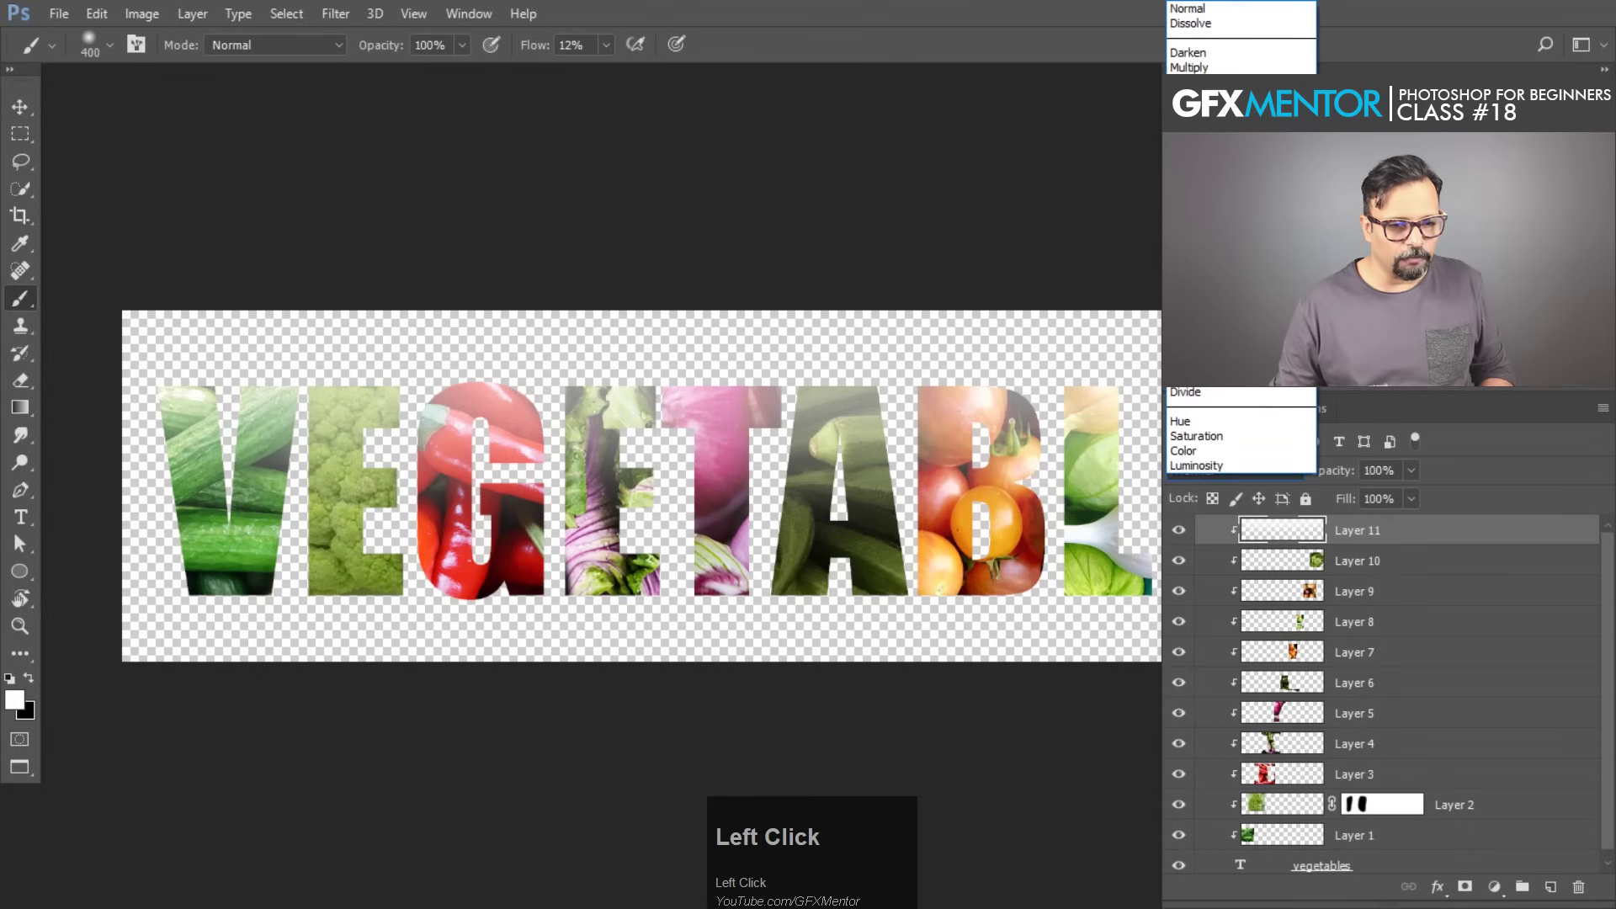
click(1195, 229)
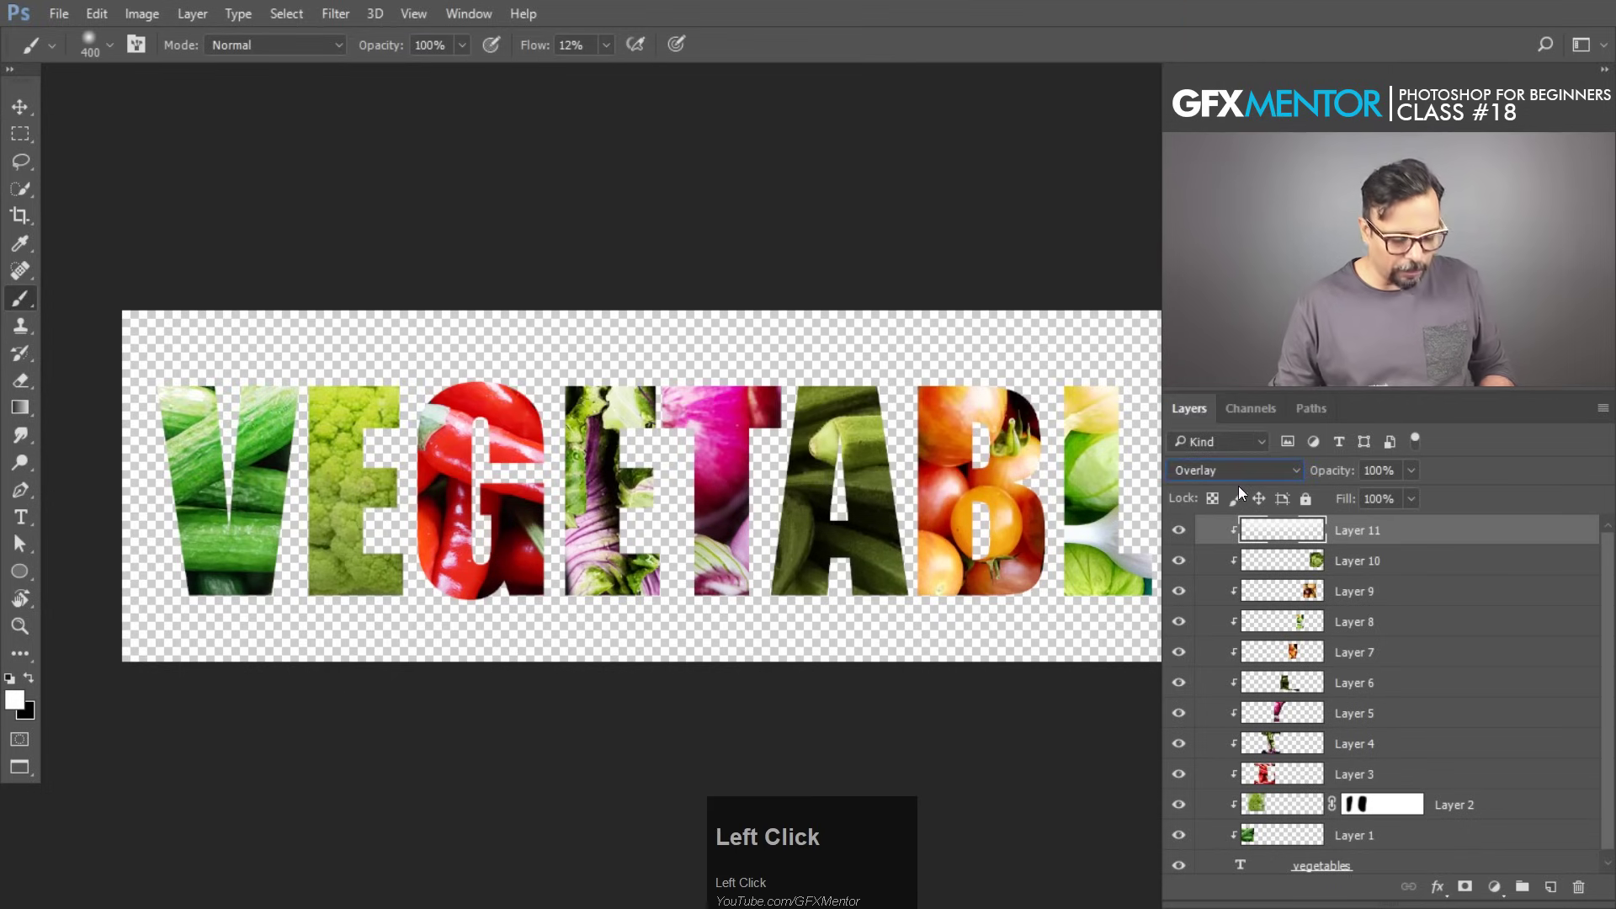
key(ctrl+s)
key(ctrl+w)
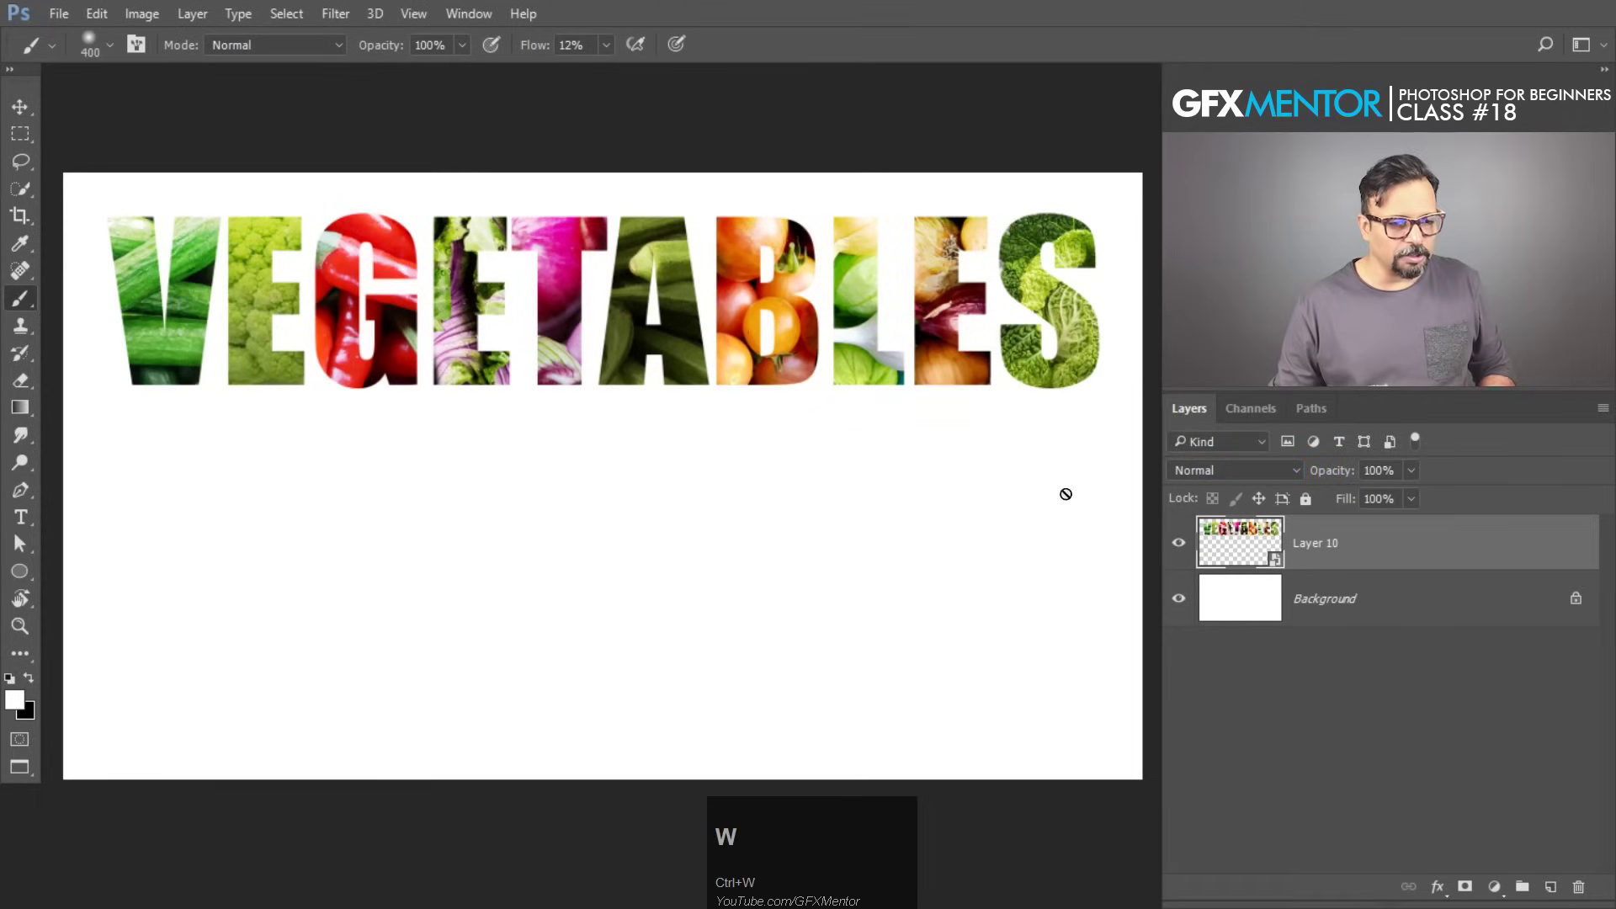